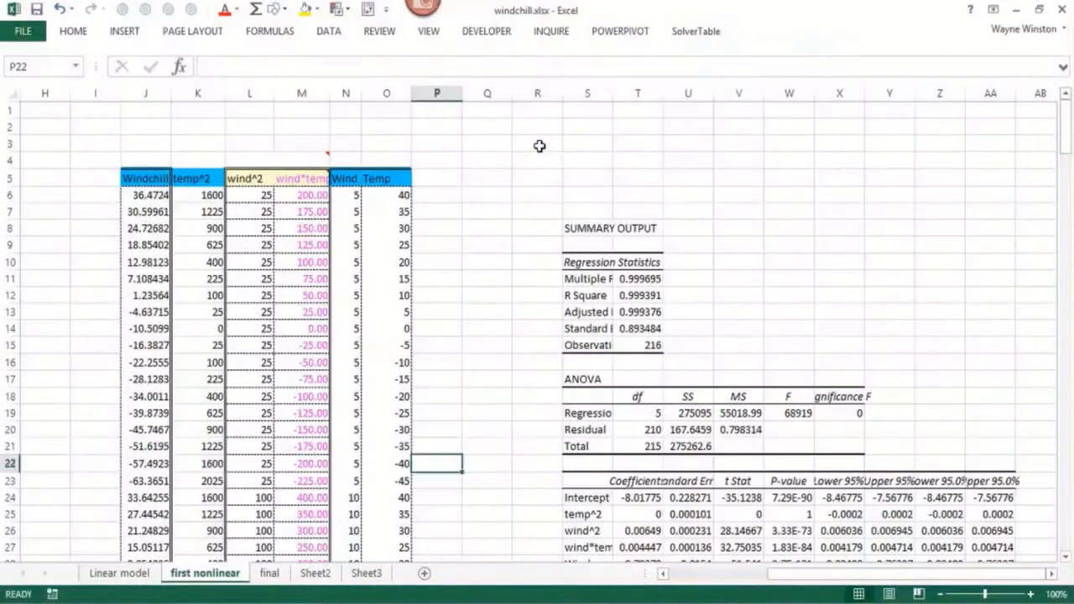
Start the regression equation in cell O2 by entering "Y="
left_click(541, 144)
left_click(396, 129)
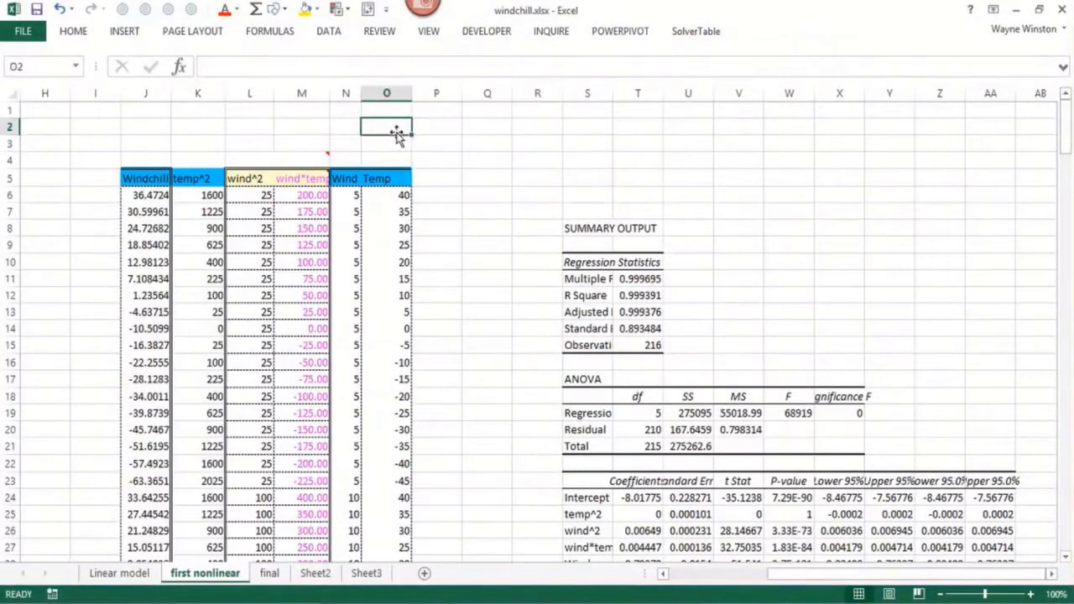
type("Y=")
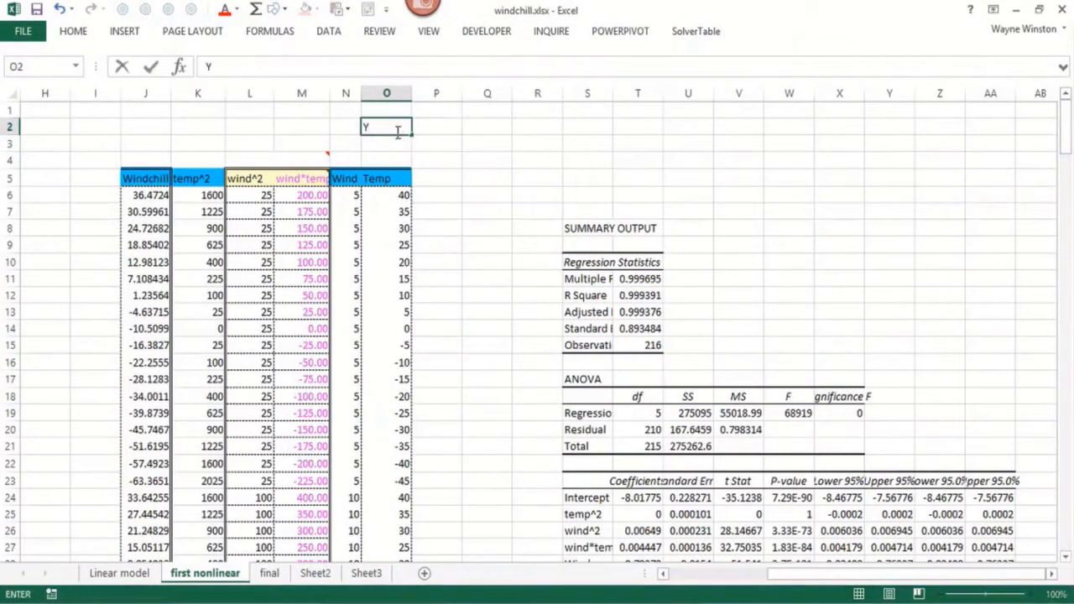
Apply bold formatting to all cells of the first nonlinear worksheet
left_click(14, 95)
left_click(290, 142)
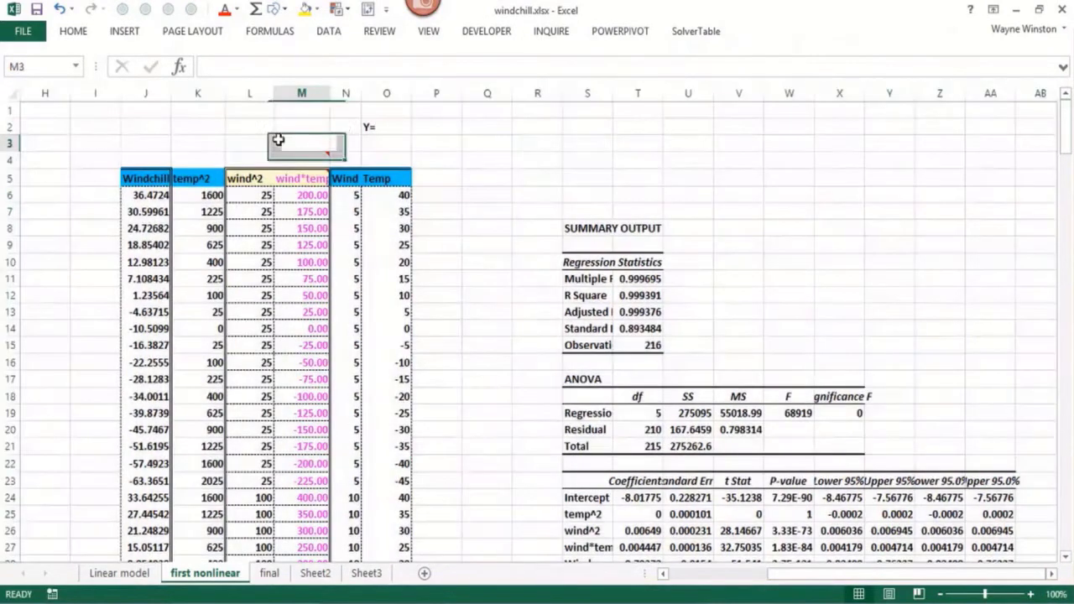
left_click(1033, 593)
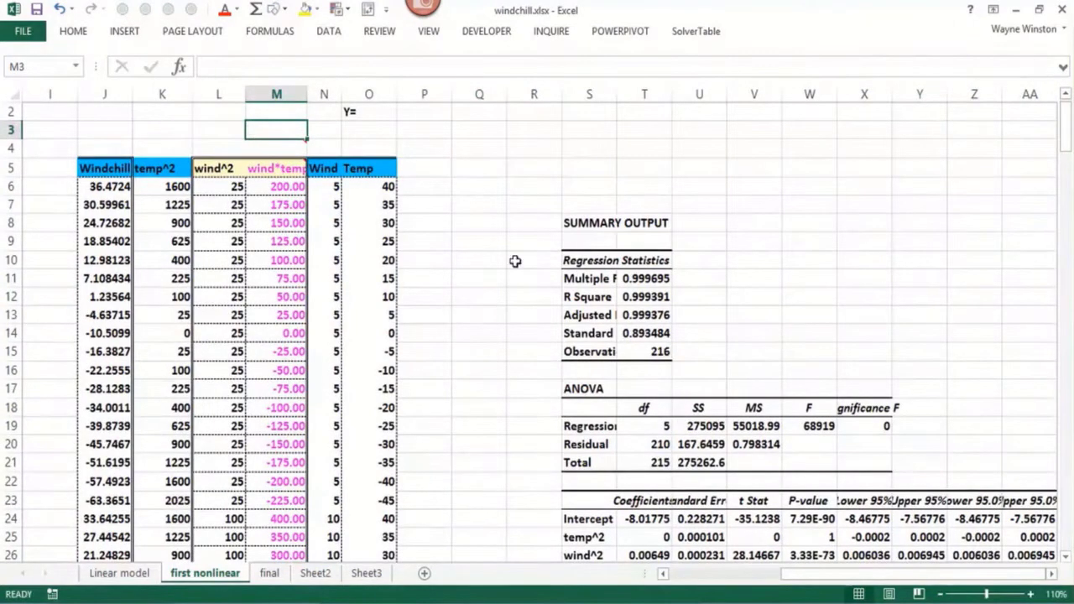
Extend the equation in cell O2 to read "Y=B0+B1x1+B2x2+...Bnxn"
left_click(370, 114)
left_click(233, 67)
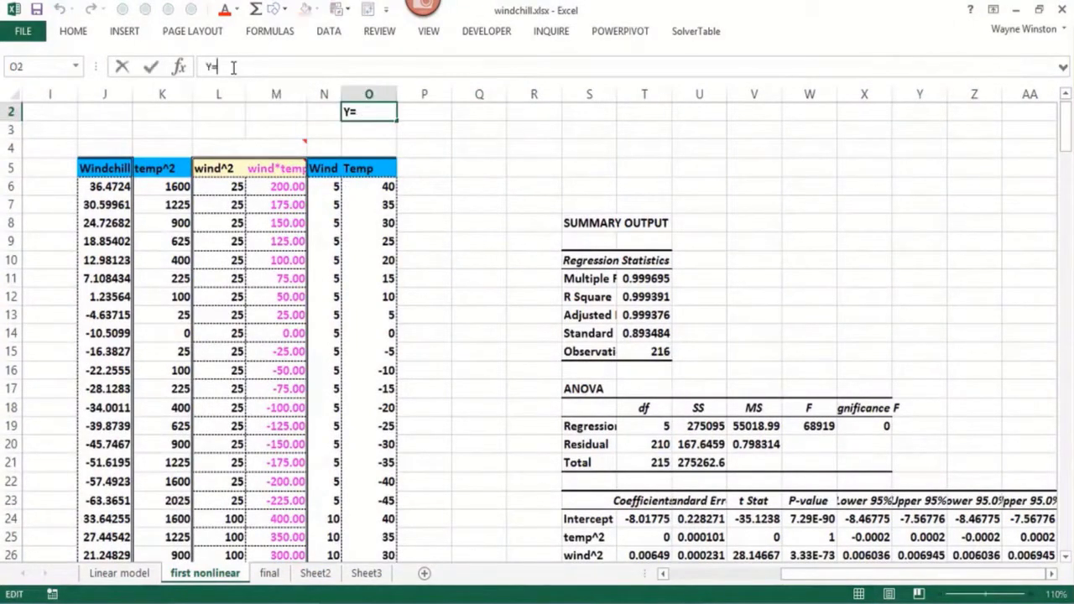
type("B0+B1x1+B2x2+...")
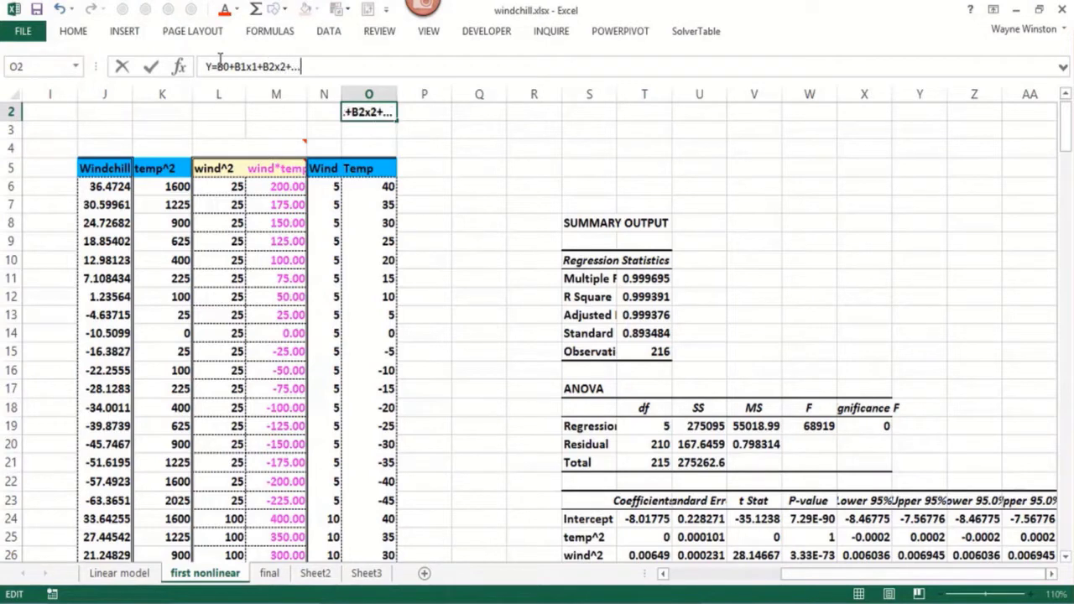
type("Bnxn")
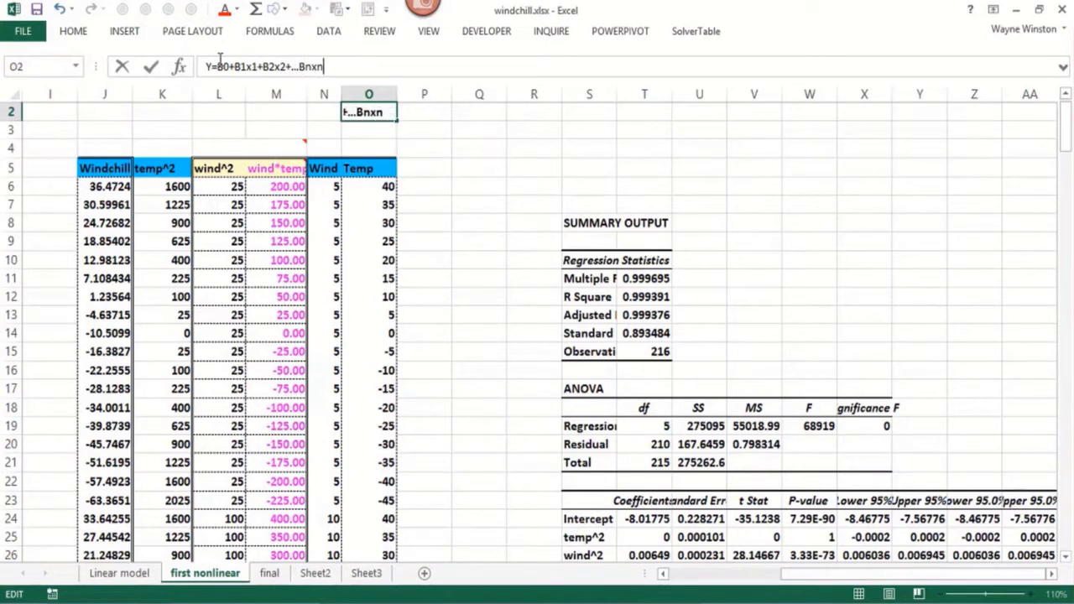
key("Return")
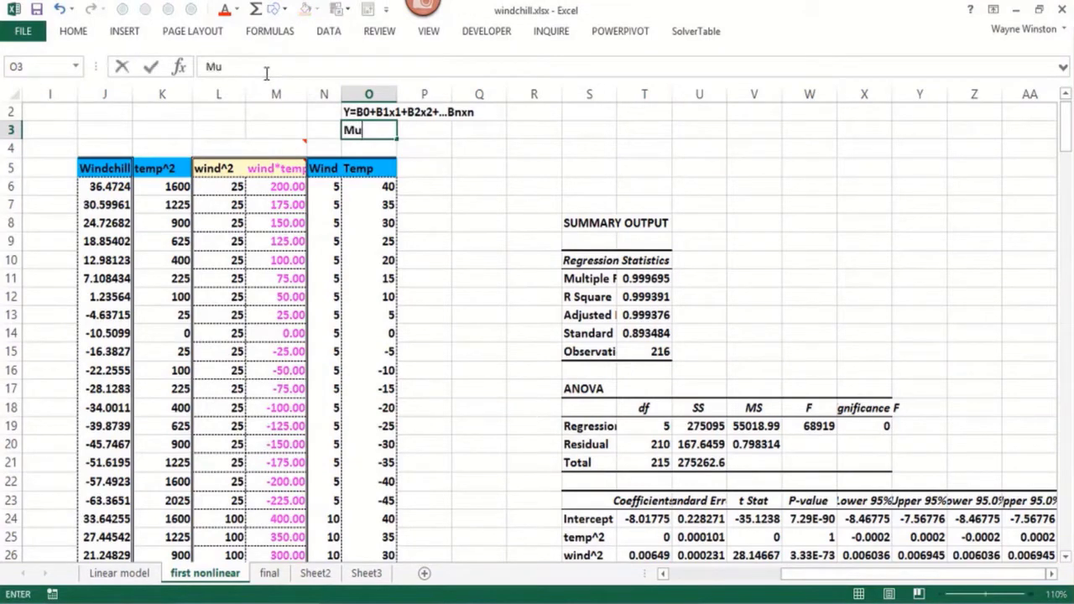
Enter the label "Multiple Regression" in cell O3, beneath the equation
type("Multiple")
key("BackSpace")
key("BackSpace")
type("le R")
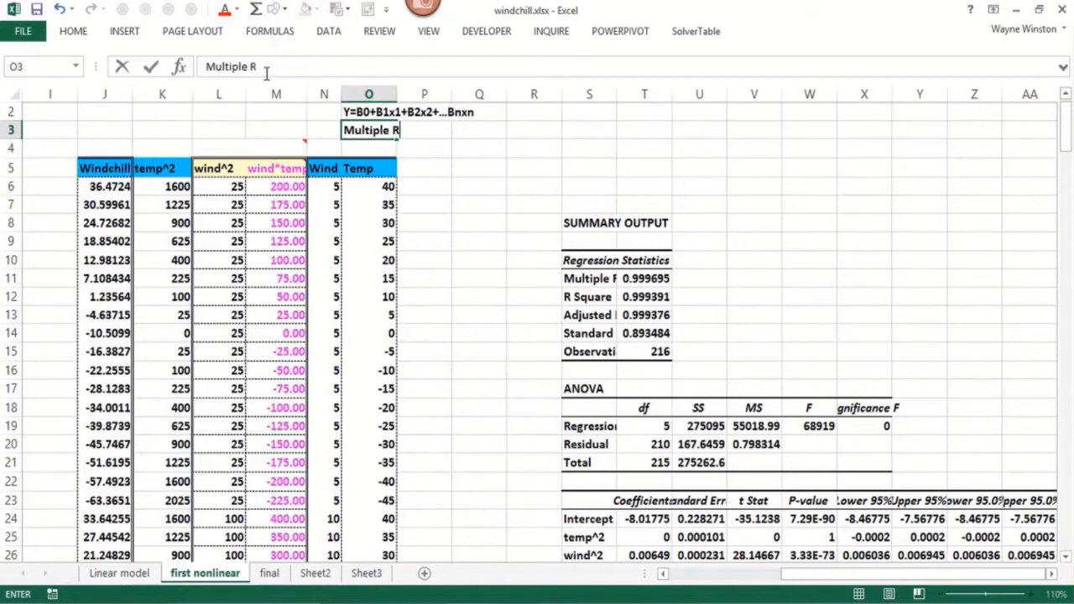
type("egression")
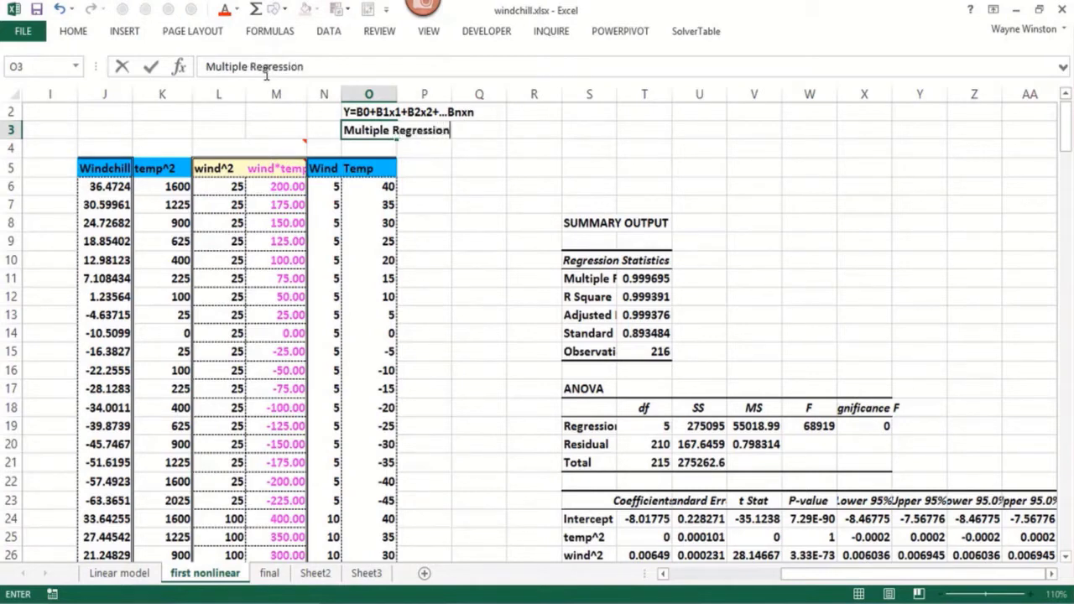
key("Return")
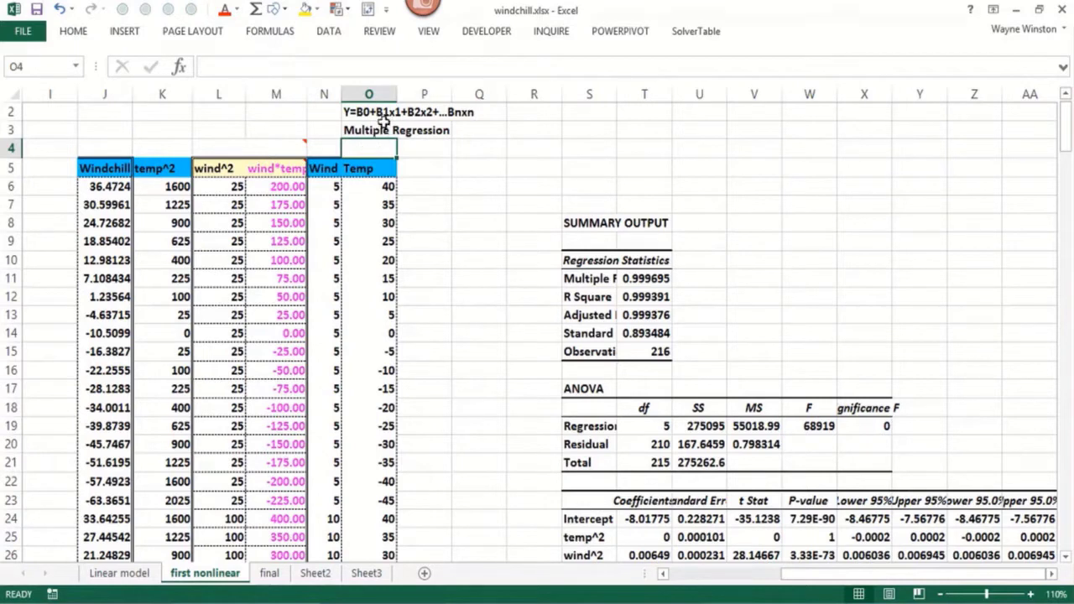
Enter the note "x1 increases by 1" in cell R3, beside the Multiple Regression label
left_click(432, 148)
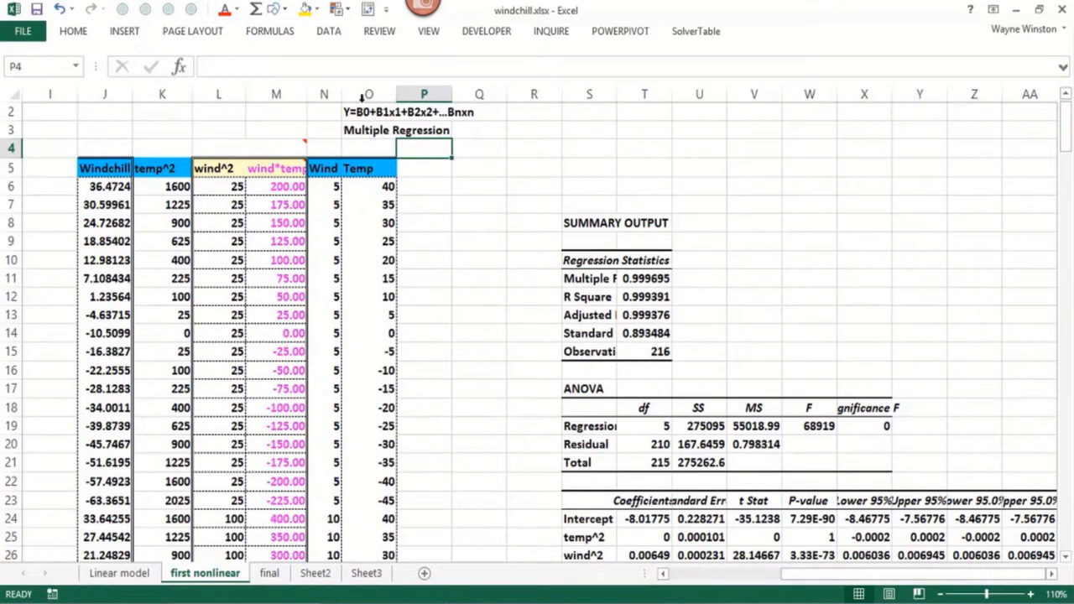
left_click(524, 132)
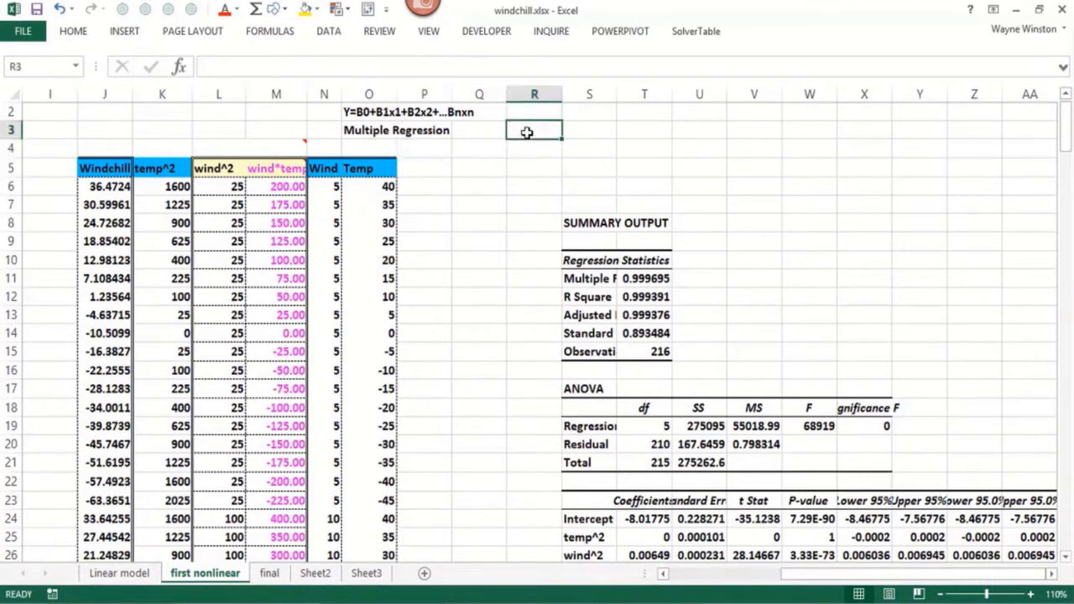
type("x1 i")
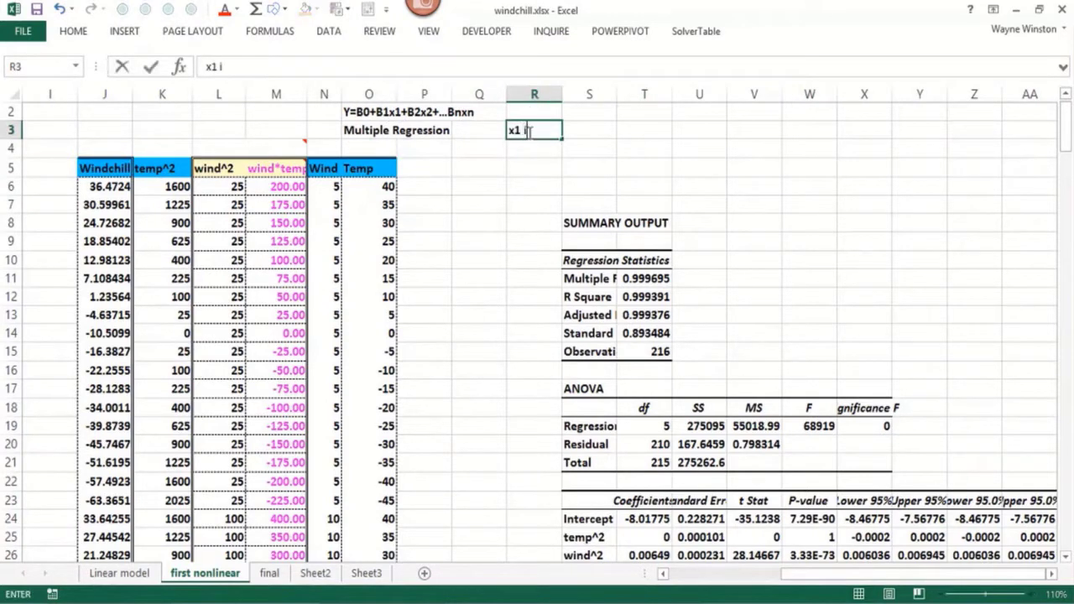
type("ncreases")
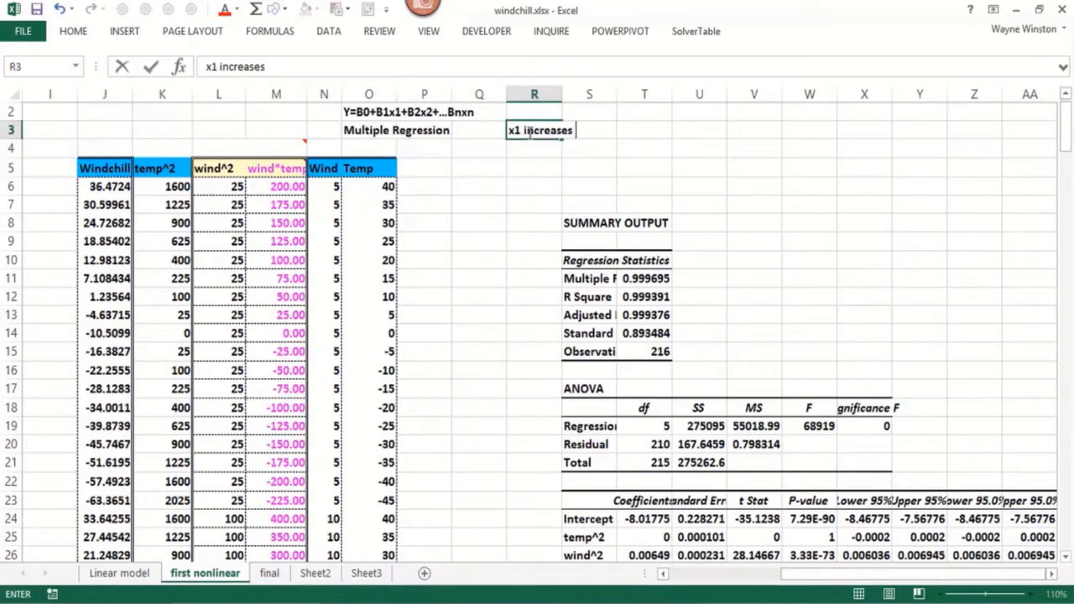
type(" by 1")
key("Return")
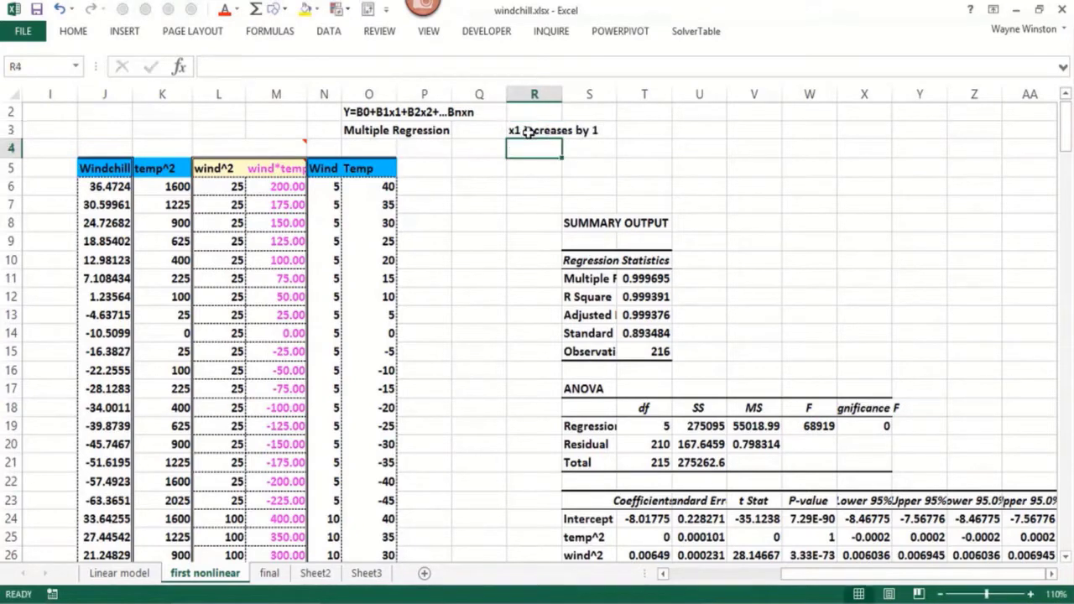
Enter the note "predicted Y increases by B1" in cell R4
type("predicted")
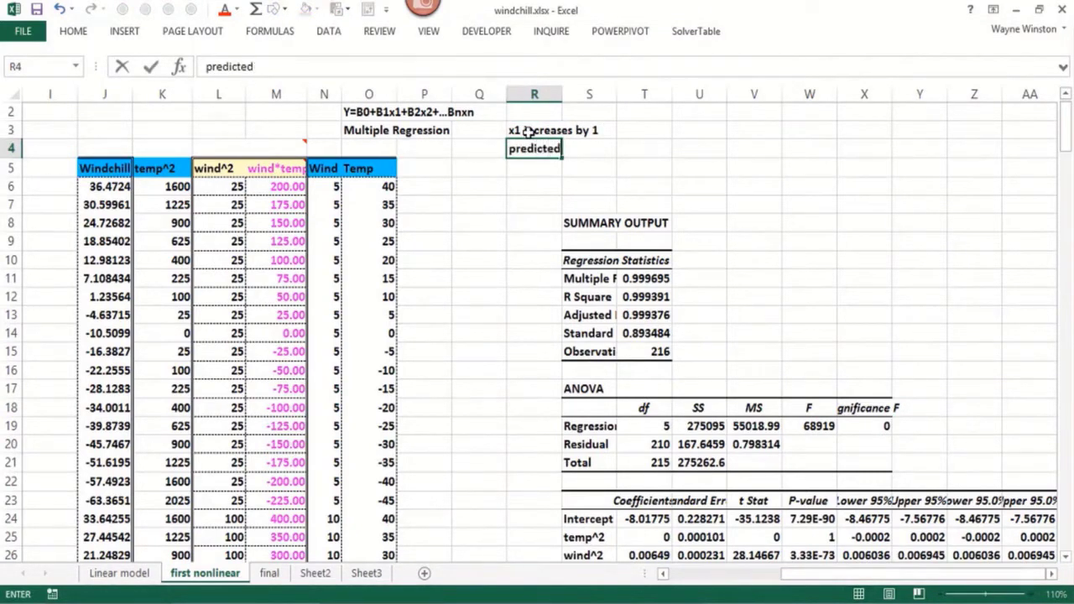
type(" Y increae")
key("BackSpace")
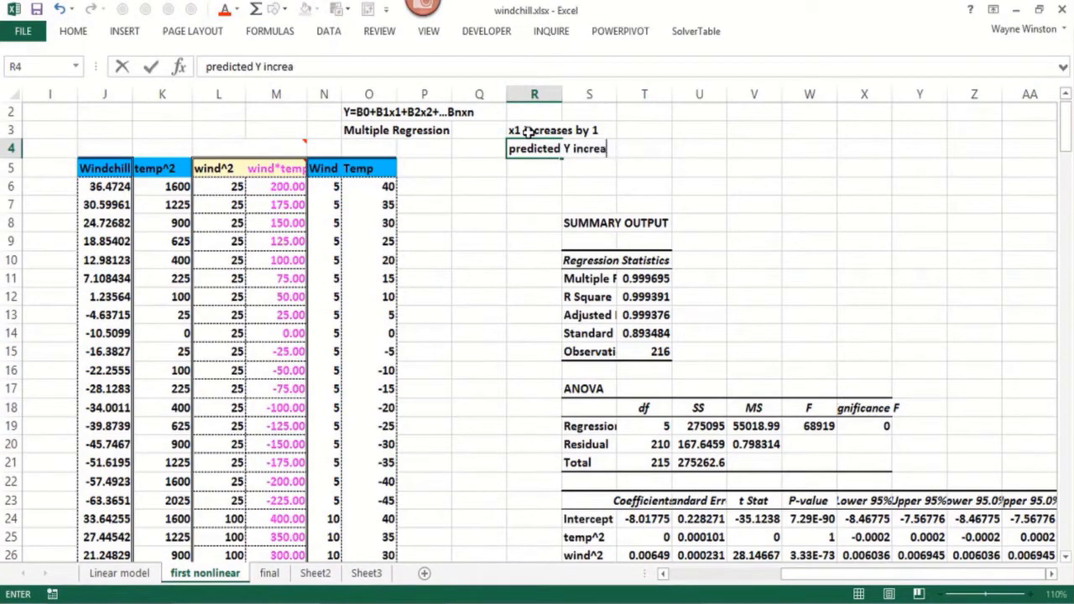
type("ses by B1")
key("Return")
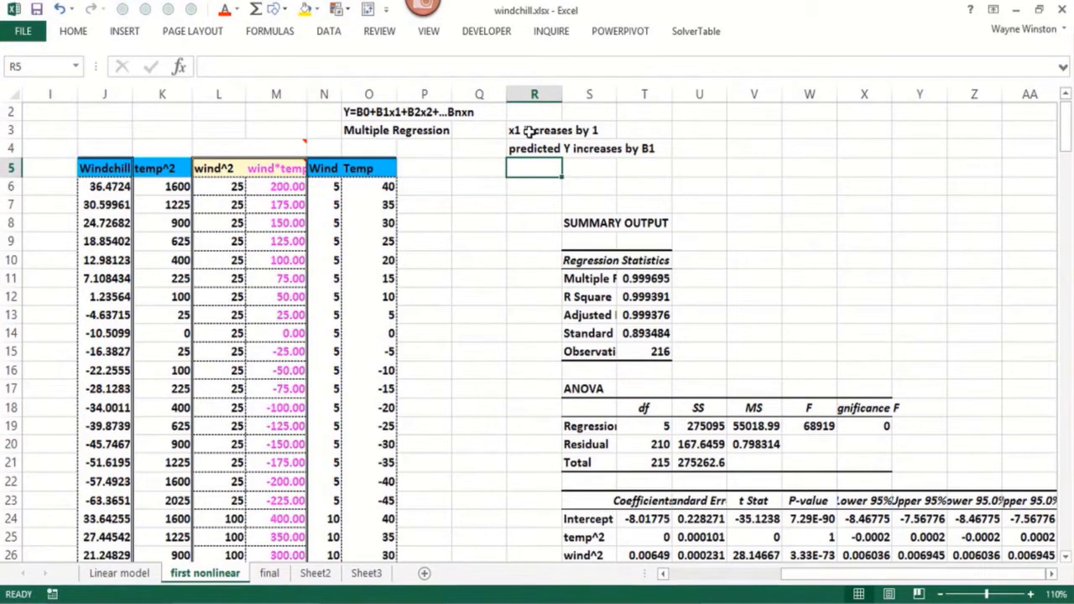
Enter the heading "Nonlinearities and Interactions" in cell R5
type("Nonli")
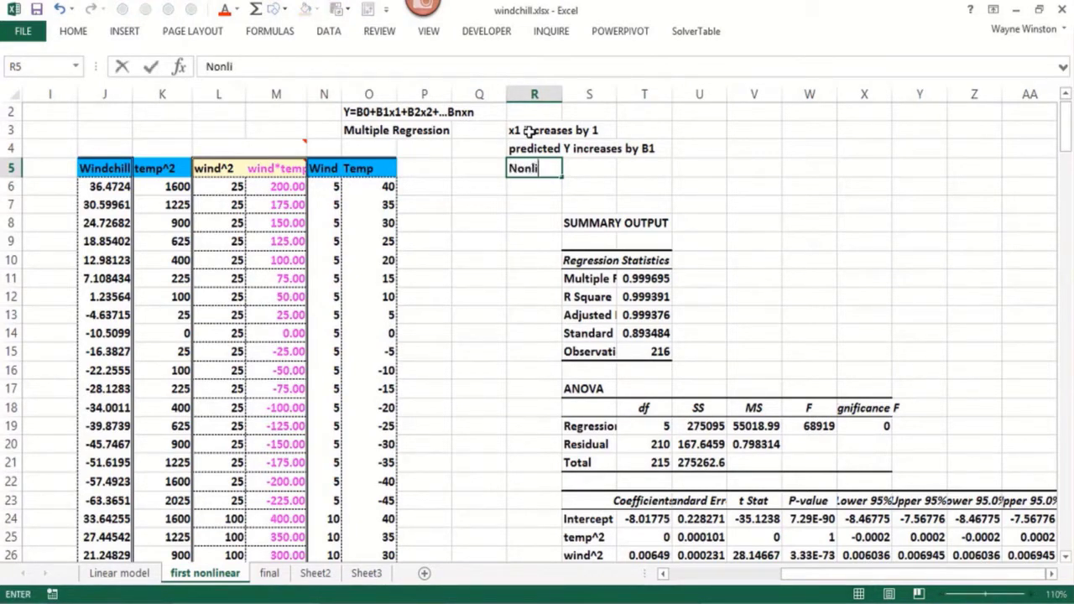
type("nearities")
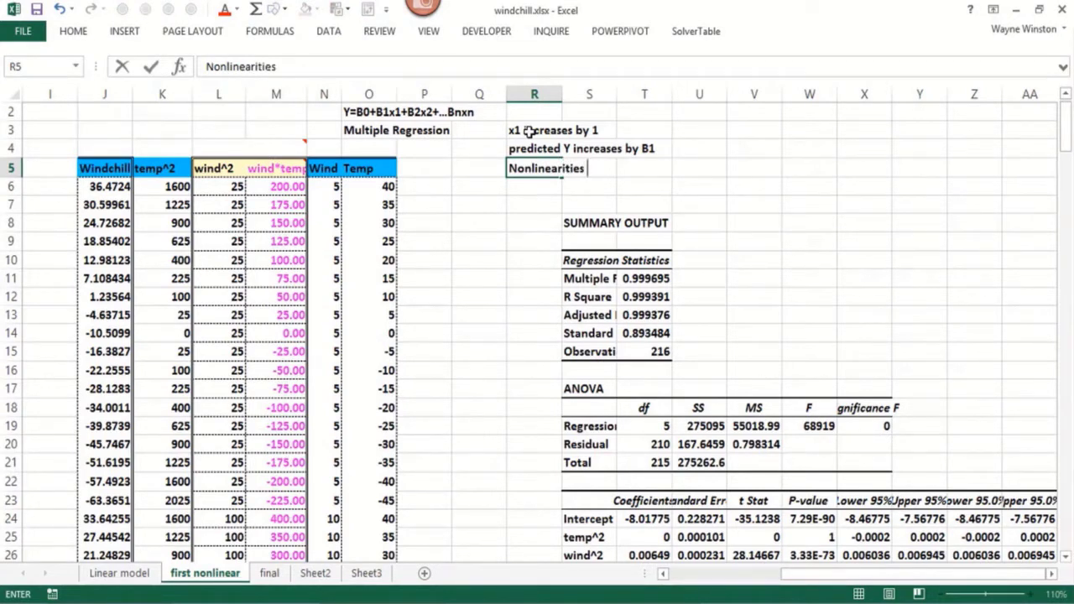
type(" and Interactions")
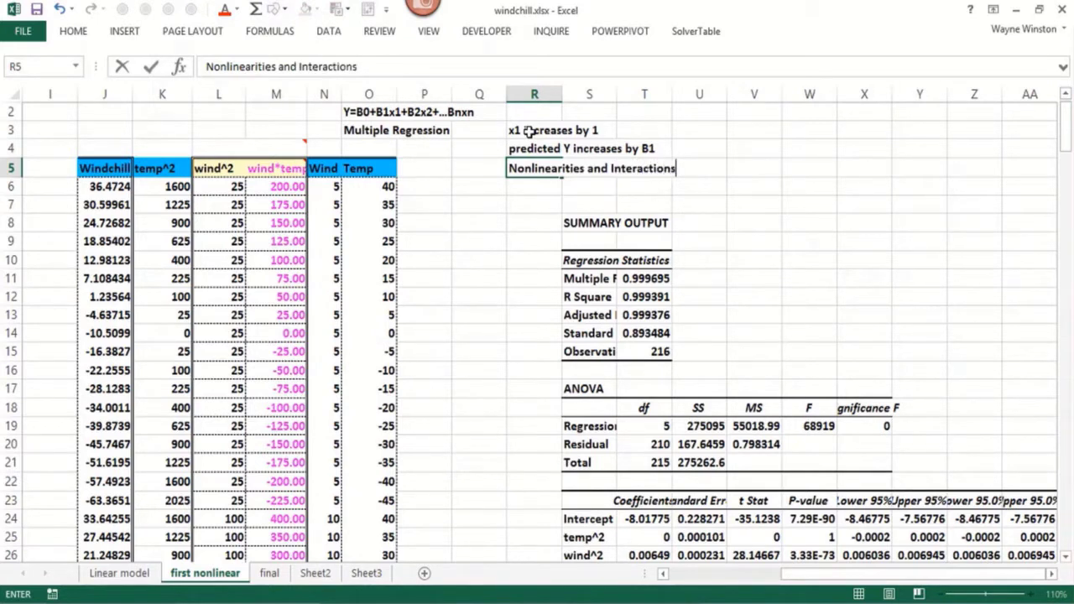
key("Return")
Enter the note "x1 has a nonlinear effect on Y" in cell R6
type("x1 has a non")
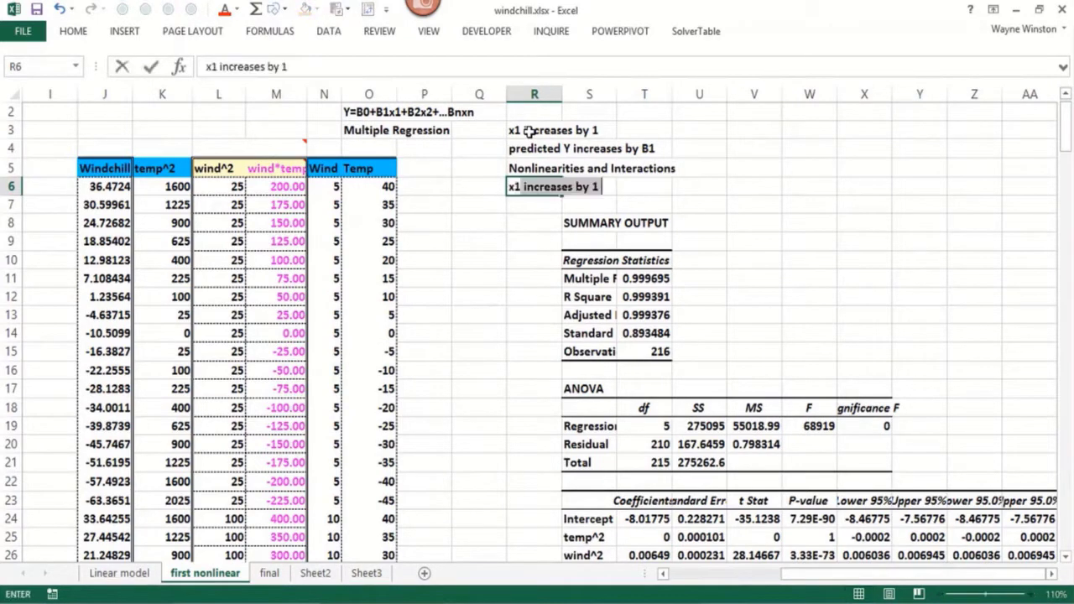
type("li")
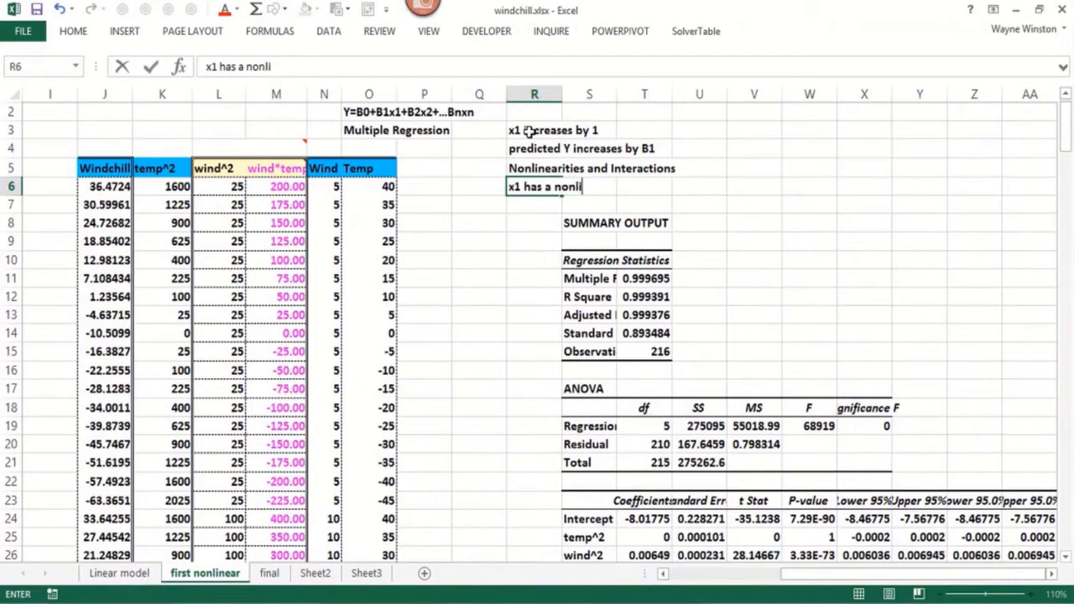
type("near effec")
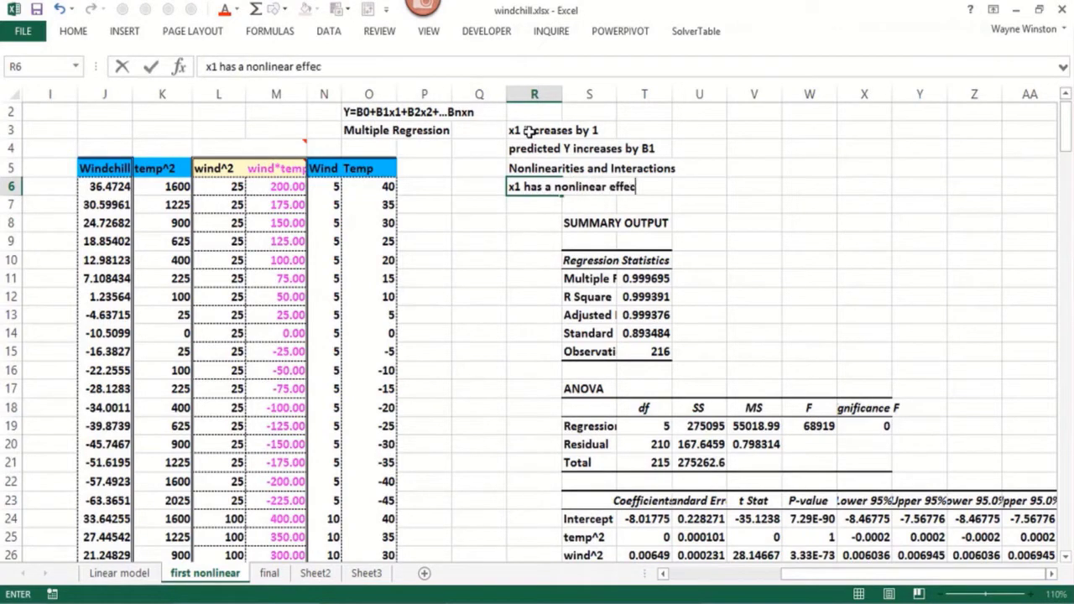
type("t on Y")
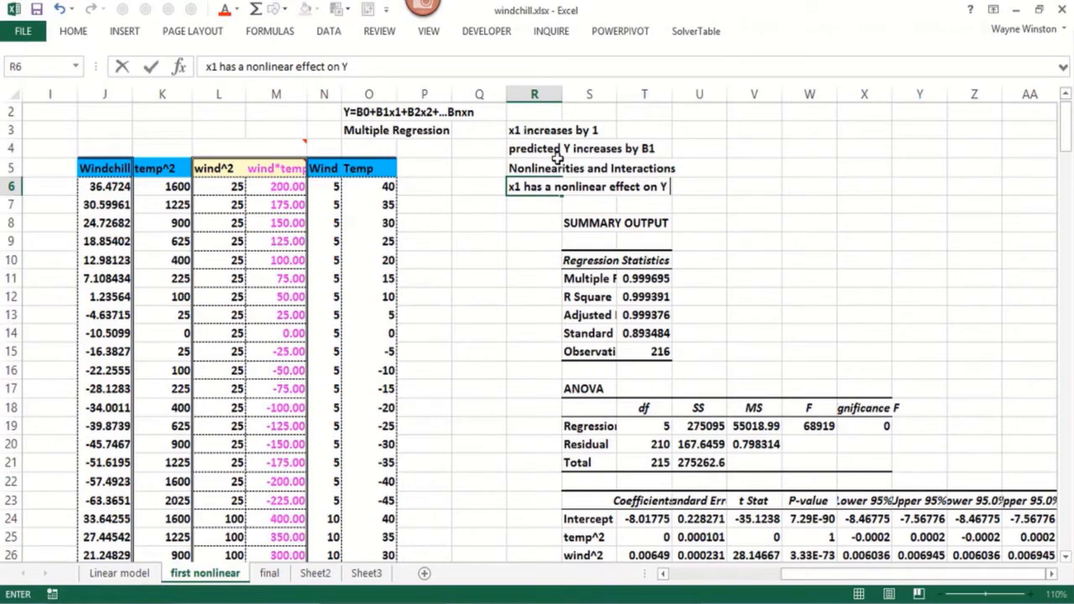
left_click(554, 149)
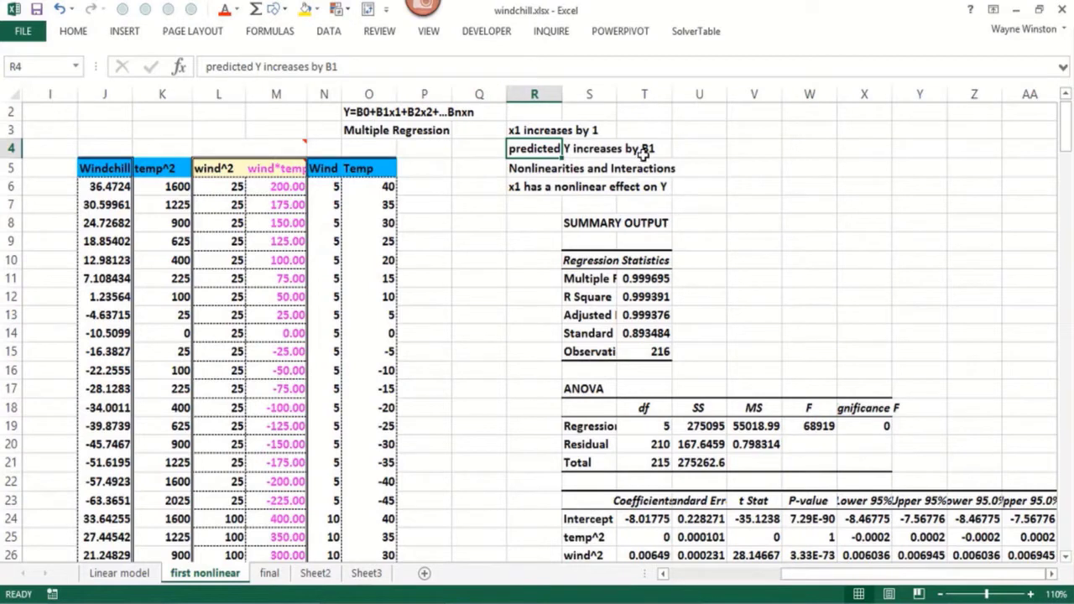
Enter the note "to model possible nonlinear effect of independent variable" in cell R7
left_click(542, 203)
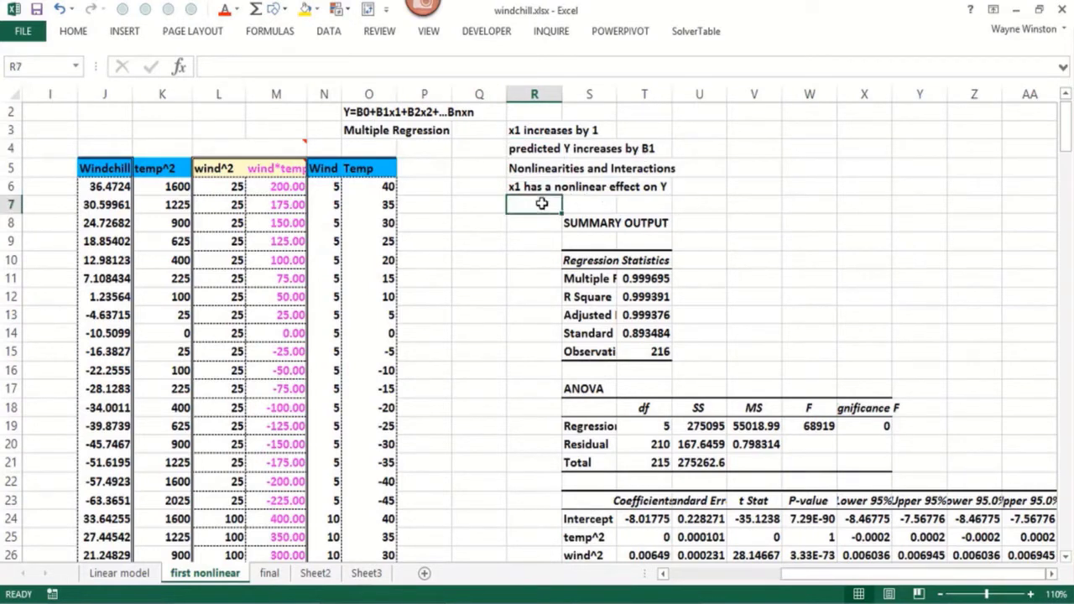
type("t")
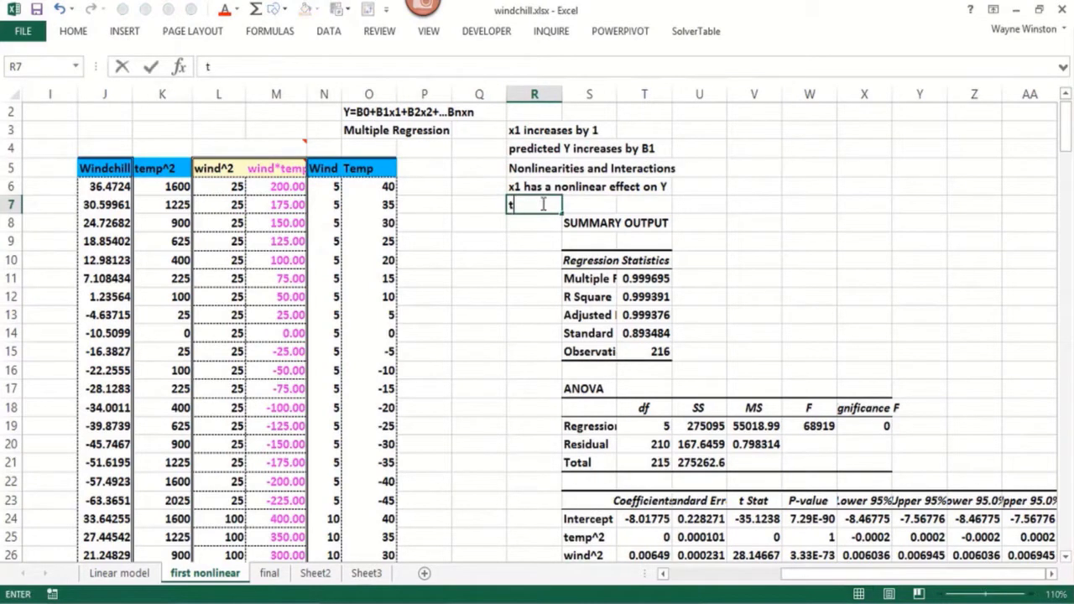
type("o model")
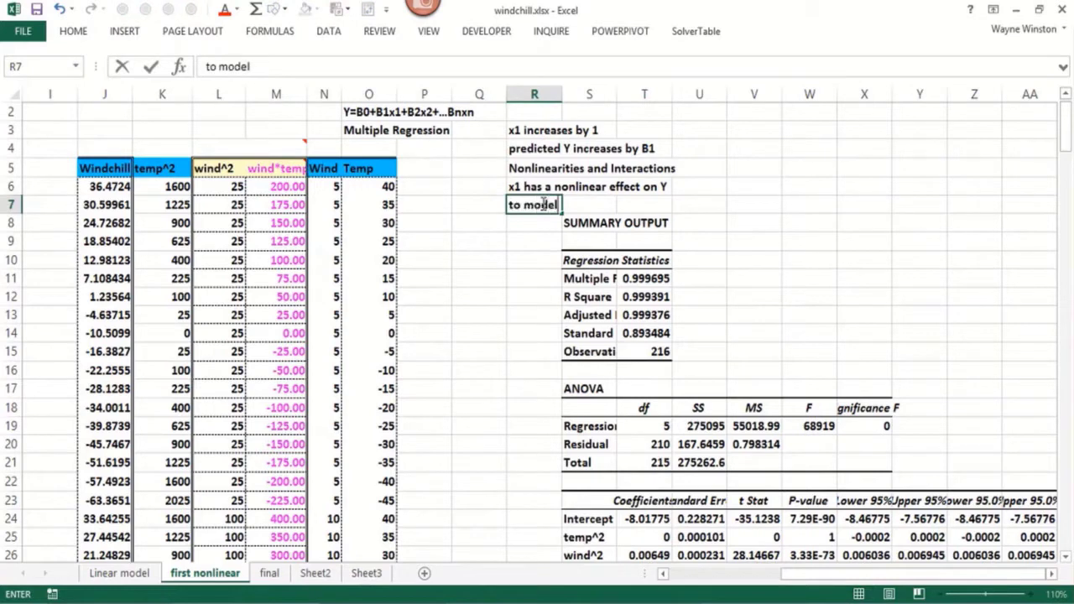
type(" possible ")
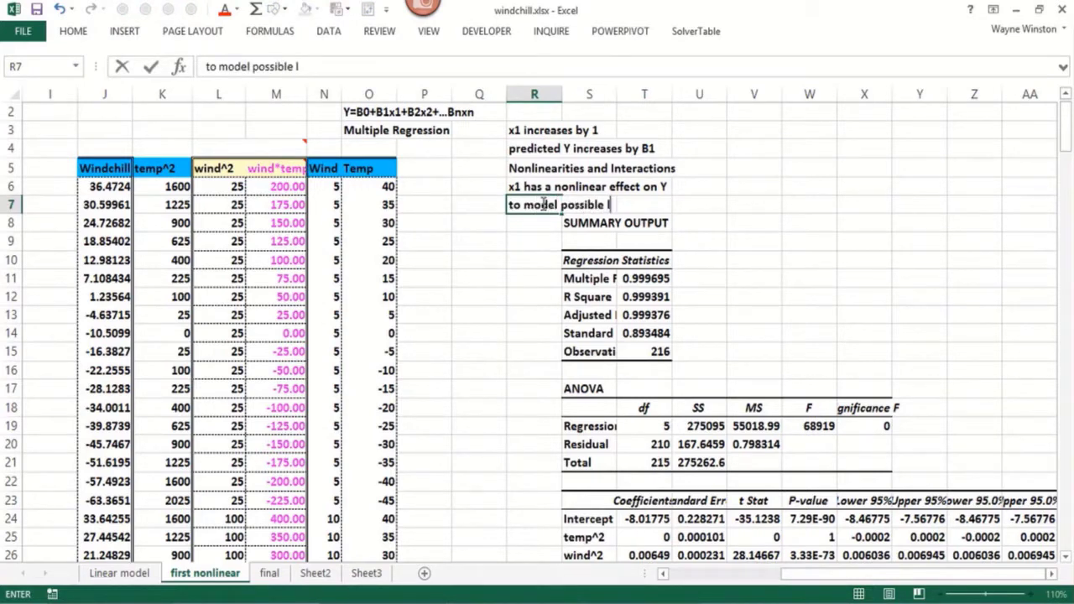
type("nonlinear ")
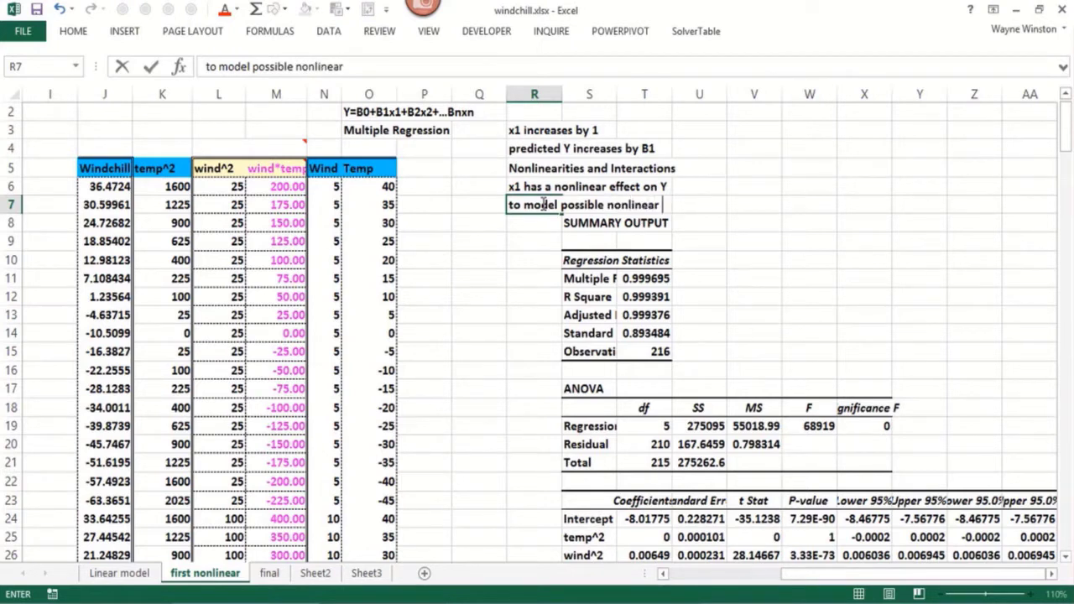
type("effect of i")
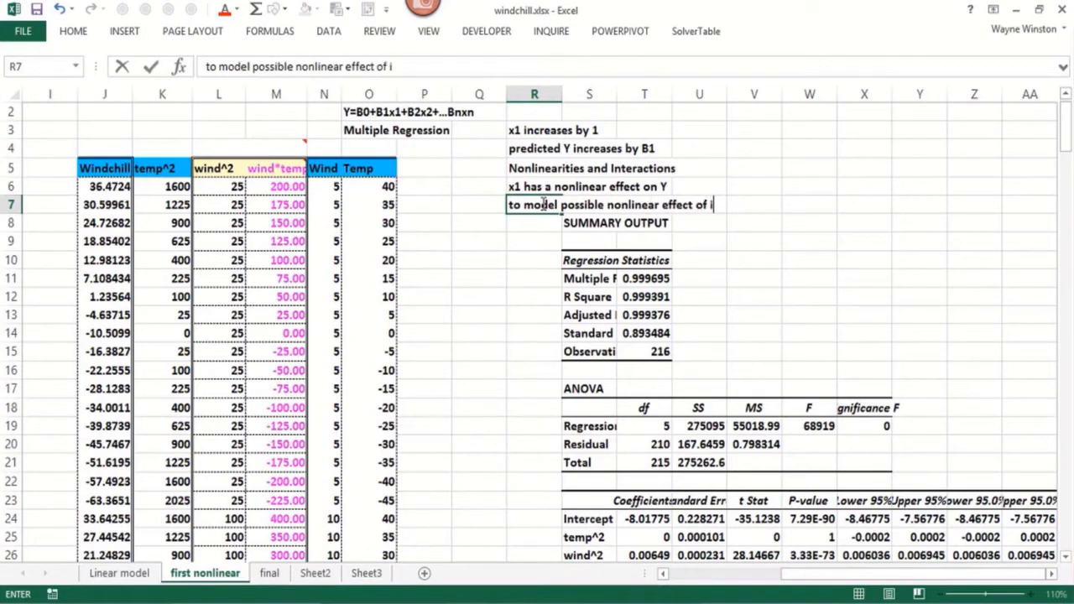
type("ndependent v")
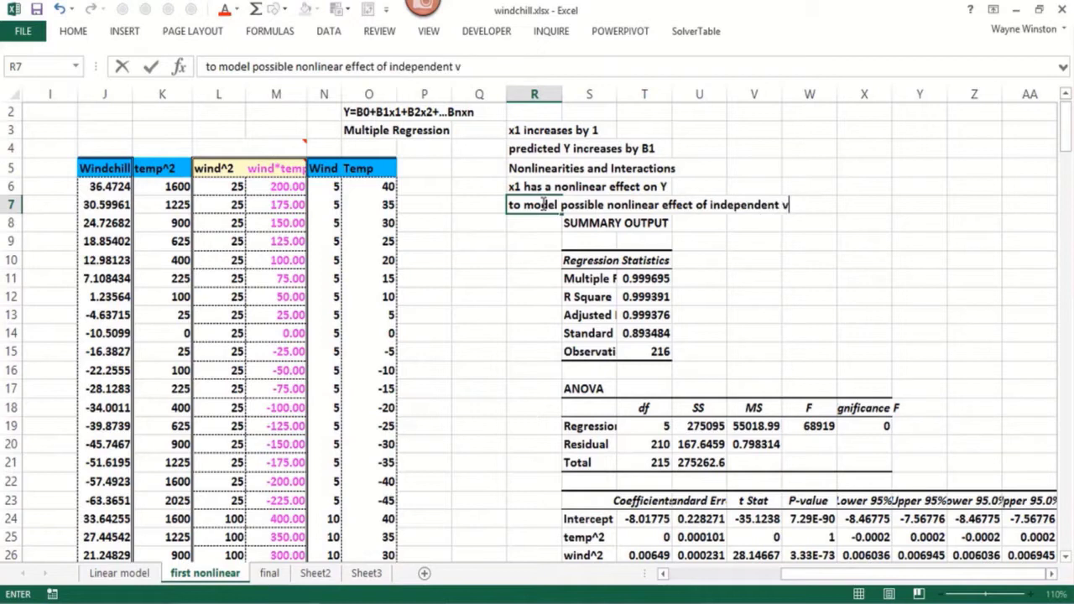
type("ariable")
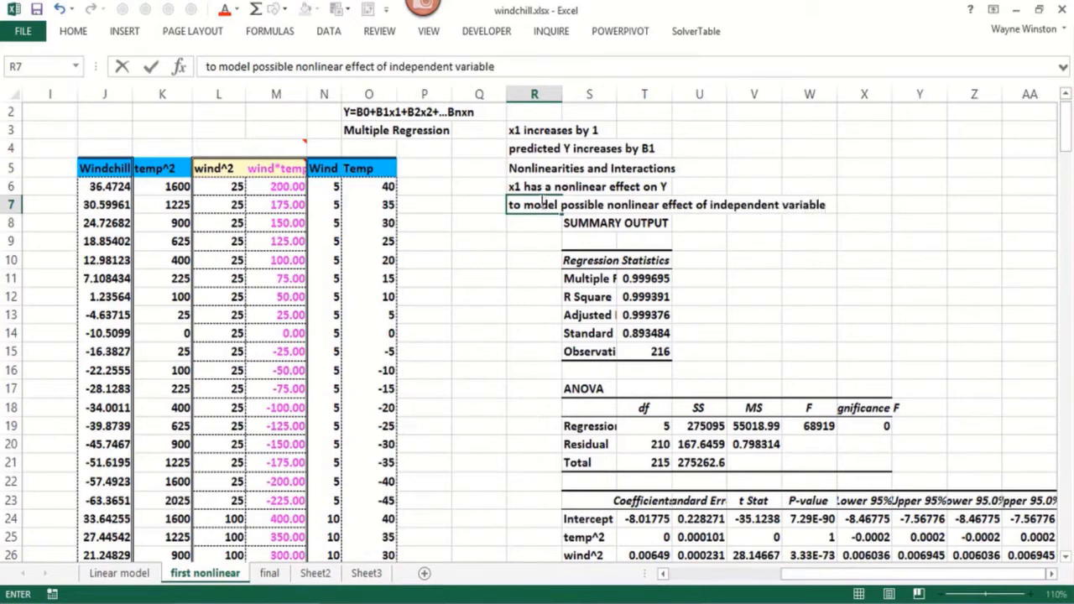
key("Right")
key("Right")
key("Right")
Enter the note "insert x1^2 x2^2 ,.. Xn^2" in cell V8, beside the regression summary output
key("Down")
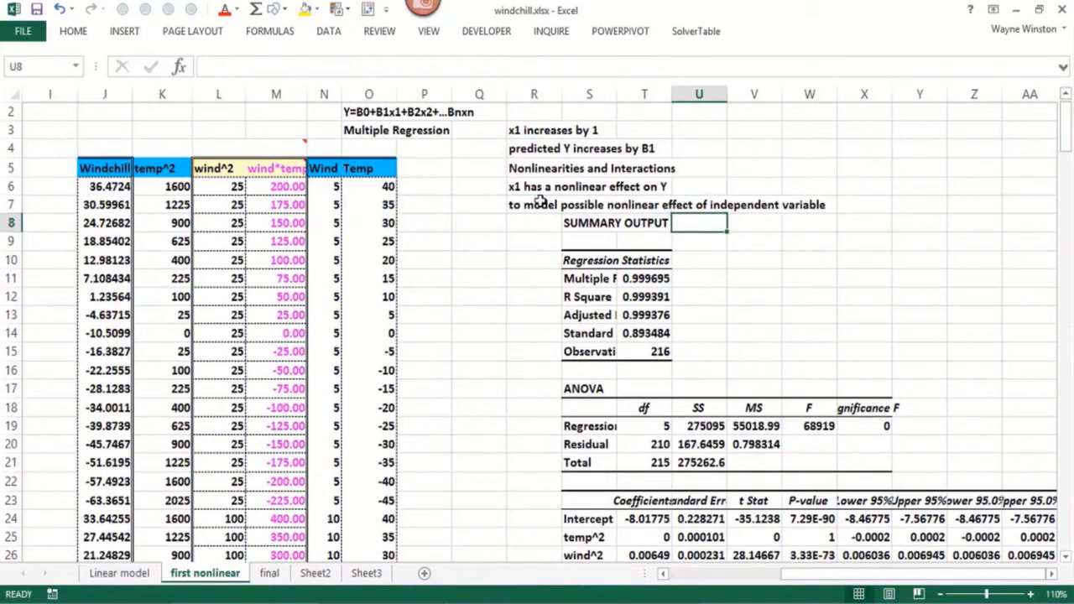
key("Right")
type("inse")
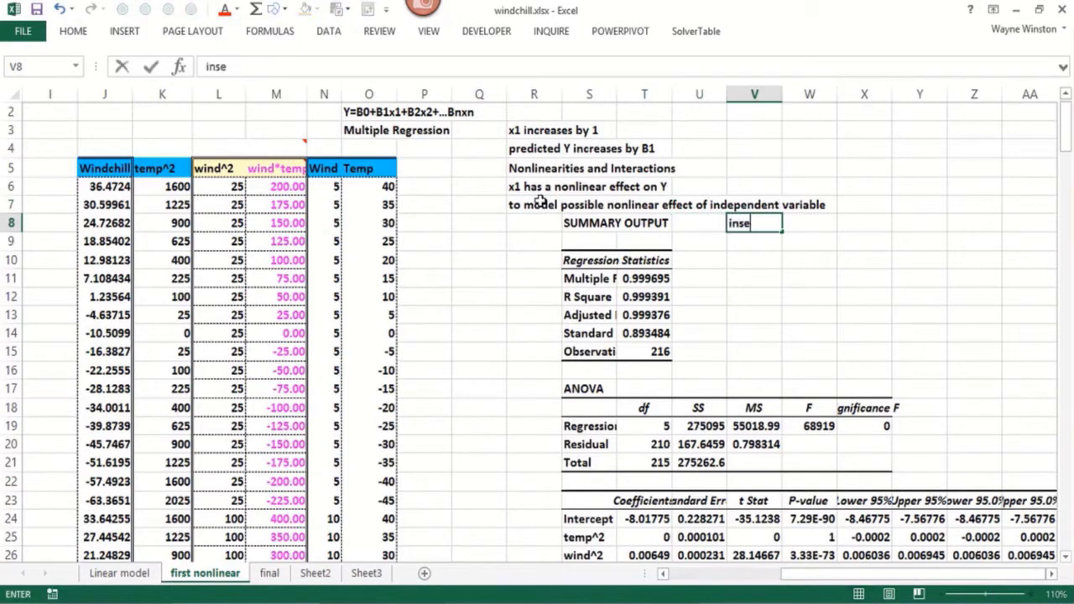
type("rt x1^2 x2")
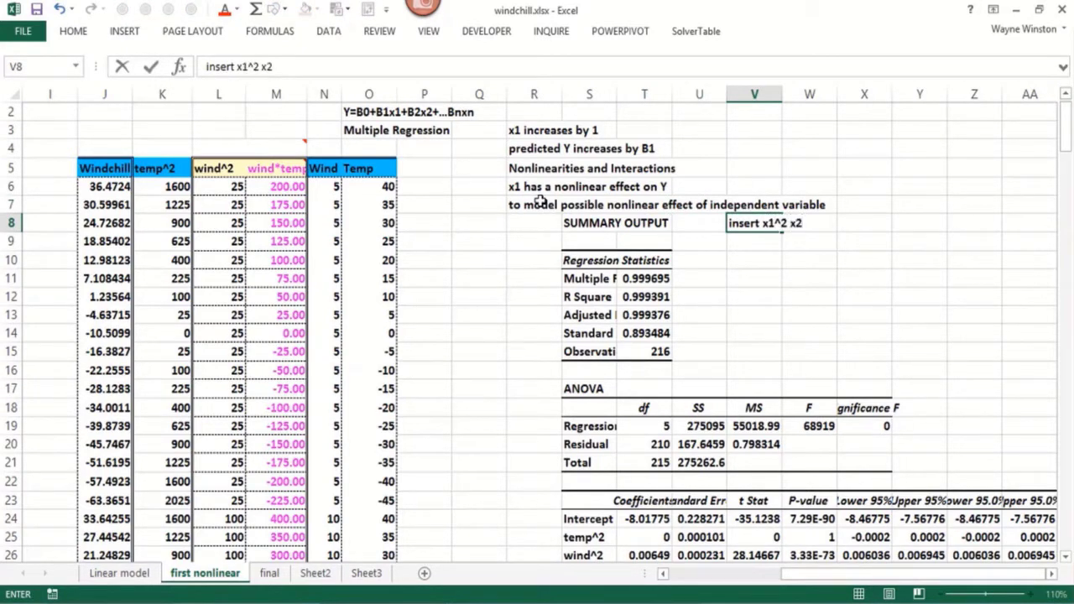
type("^2 ,.. xn^")
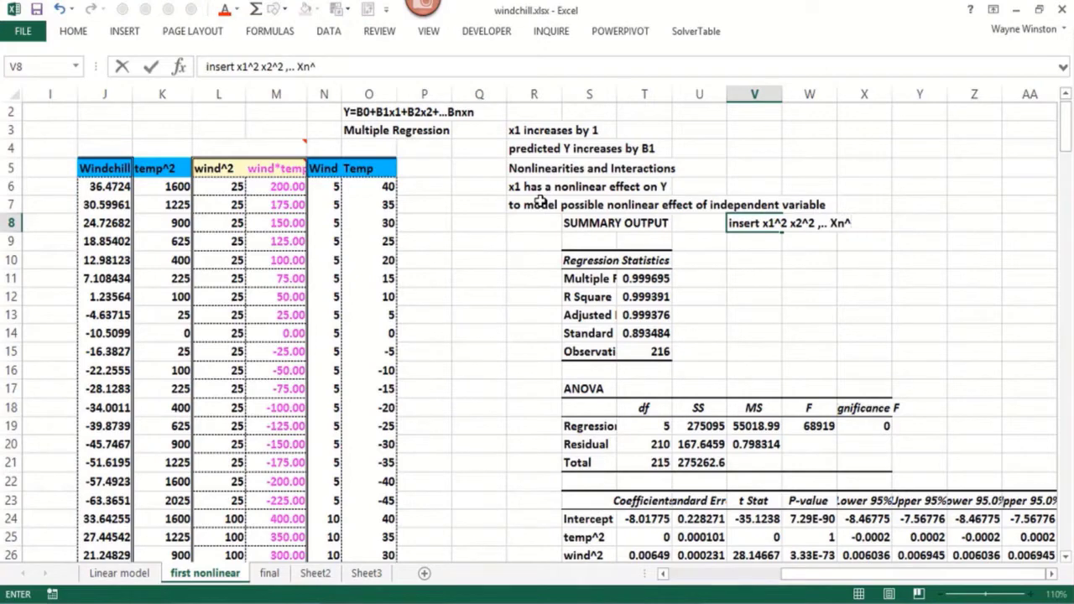
type("2")
key("Return")
Continue the note in cell V9 with "as independent variables"
type("as")
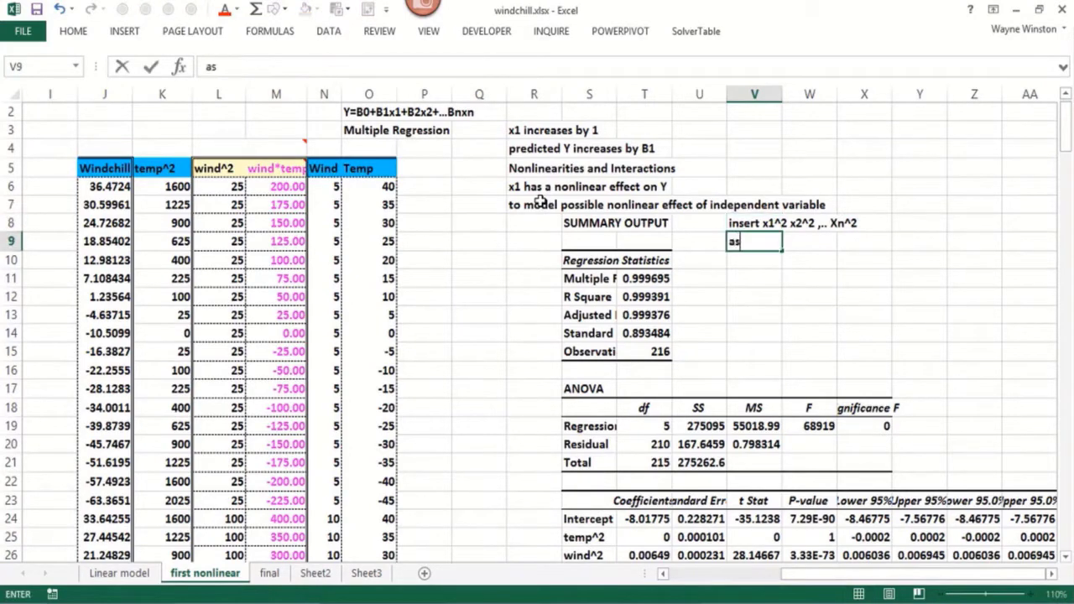
type(" independent ")
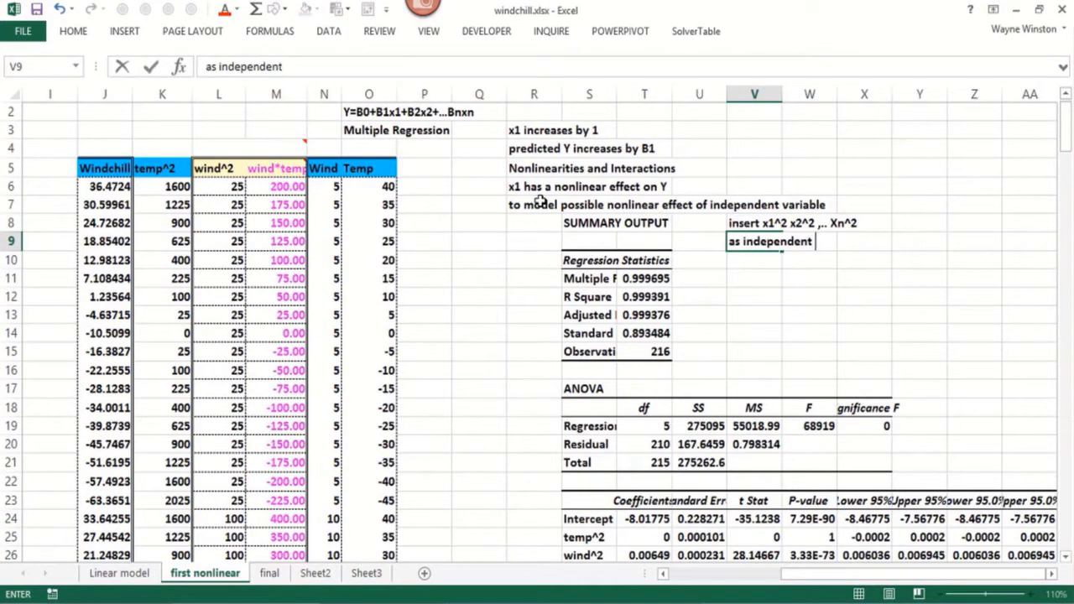
type("variables")
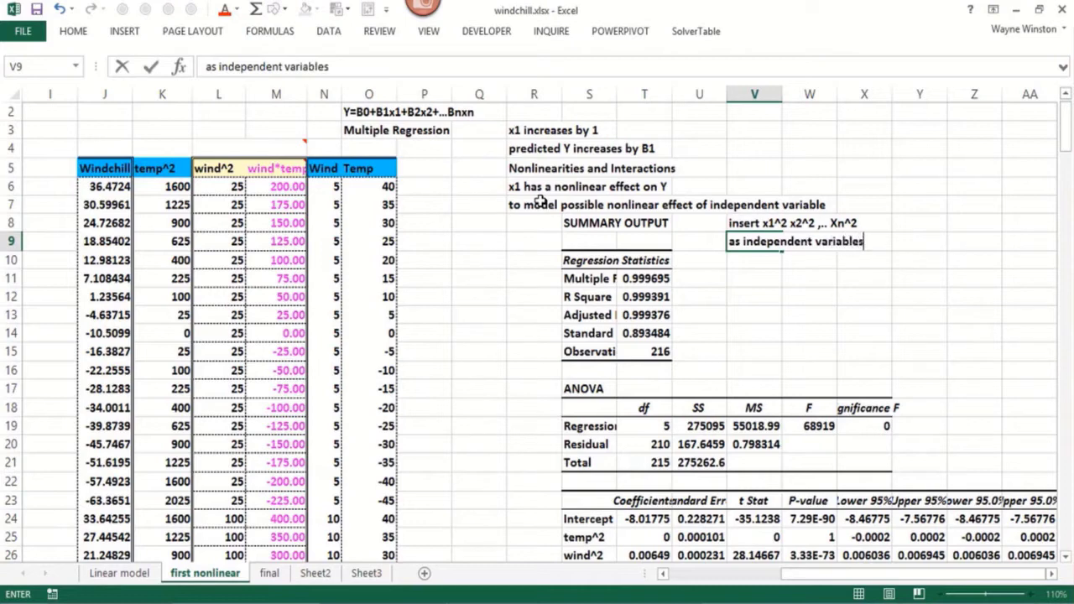
key("Return")
Enter the condition "and if the square of ind variable" in cell V10
type("and i")
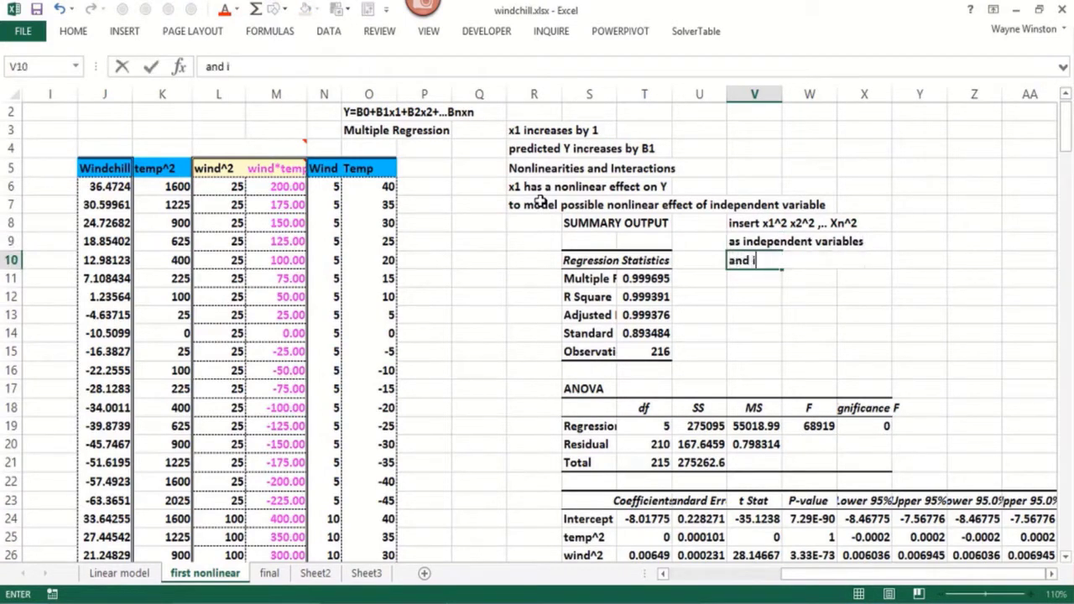
type("f the sqaure")
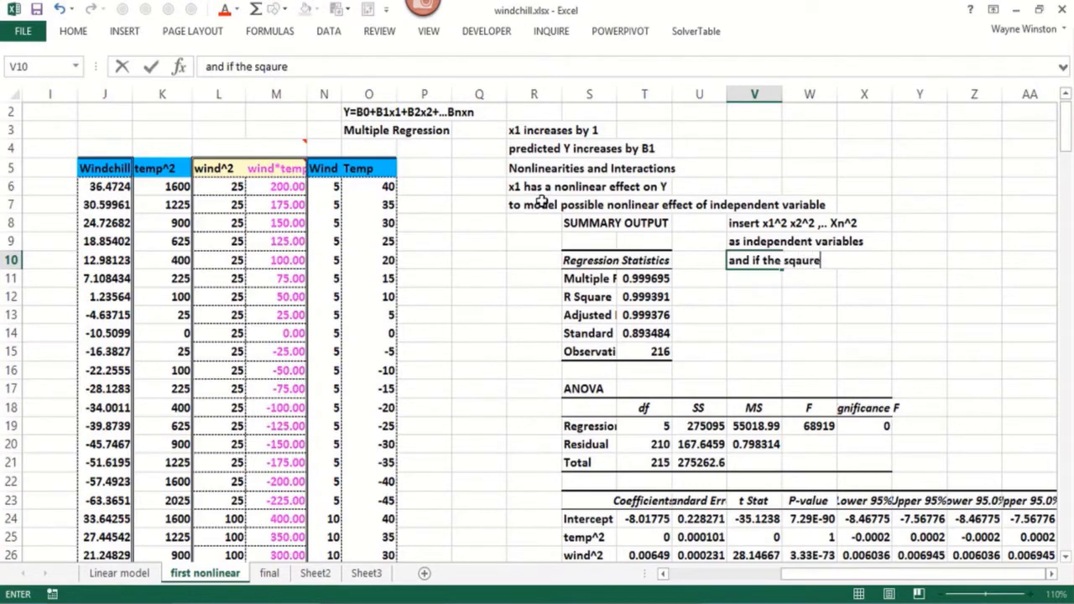
key("BackSpace")
key("BackSpace")
key("BackSpace")
key("BackSpace")
type("uatre")
key("BackSpace")
key("BackSpace")
key("BackSpace")
type("re of ind variables")
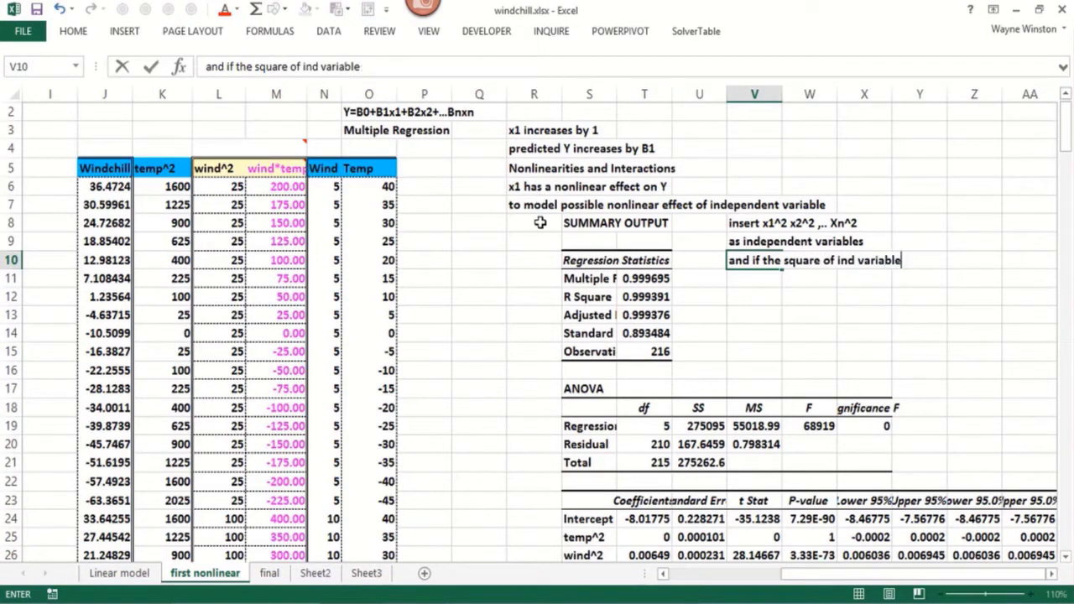
key("Return")
Complete the condition by entering "has low p value" in cell V11
type("has low p")
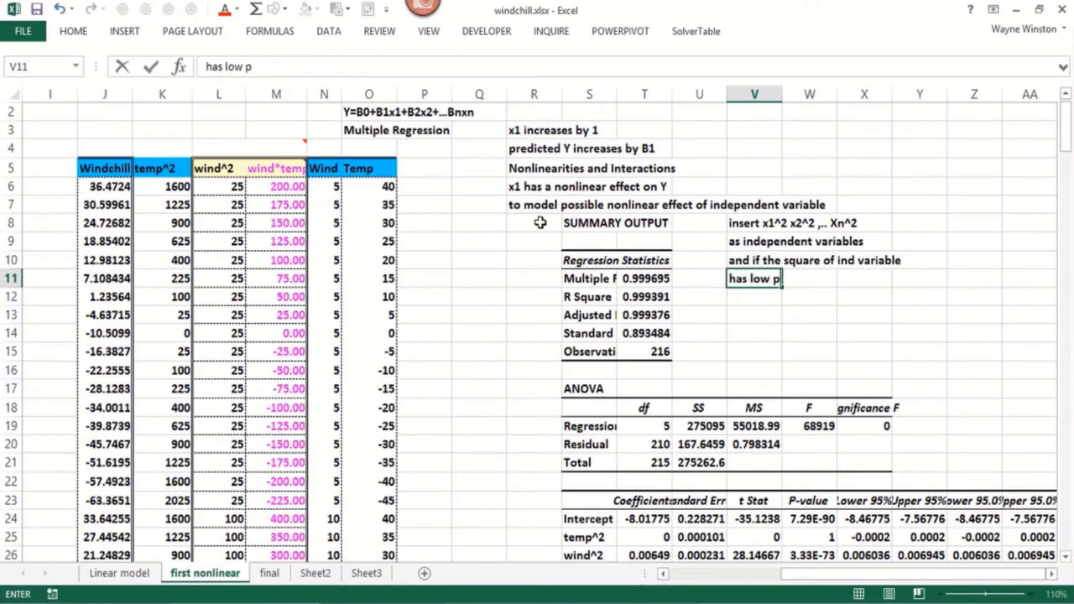
type(" value")
key("Return")
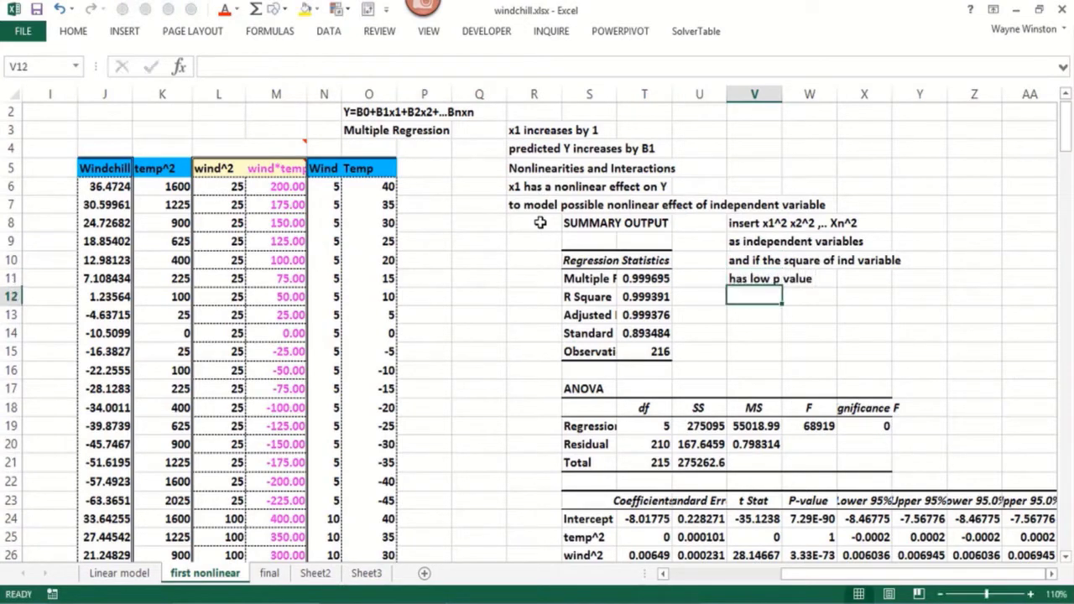
Enter the conclusion "then the independent variable" in cell V12 and "has a nonlinear effect on Y" in cell V13
type("then the inde")
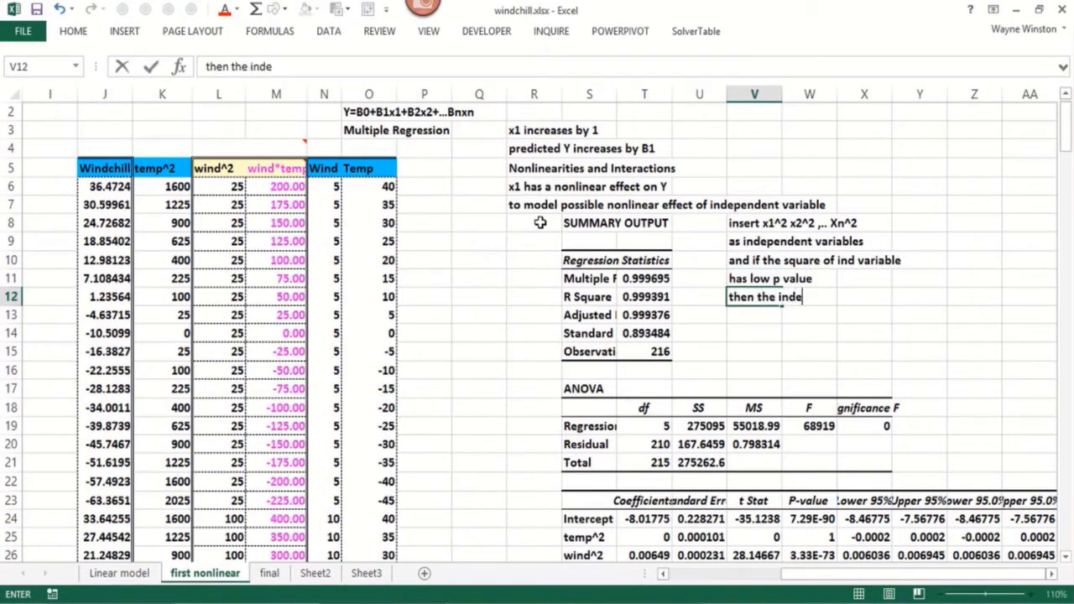
type("pendent vari")
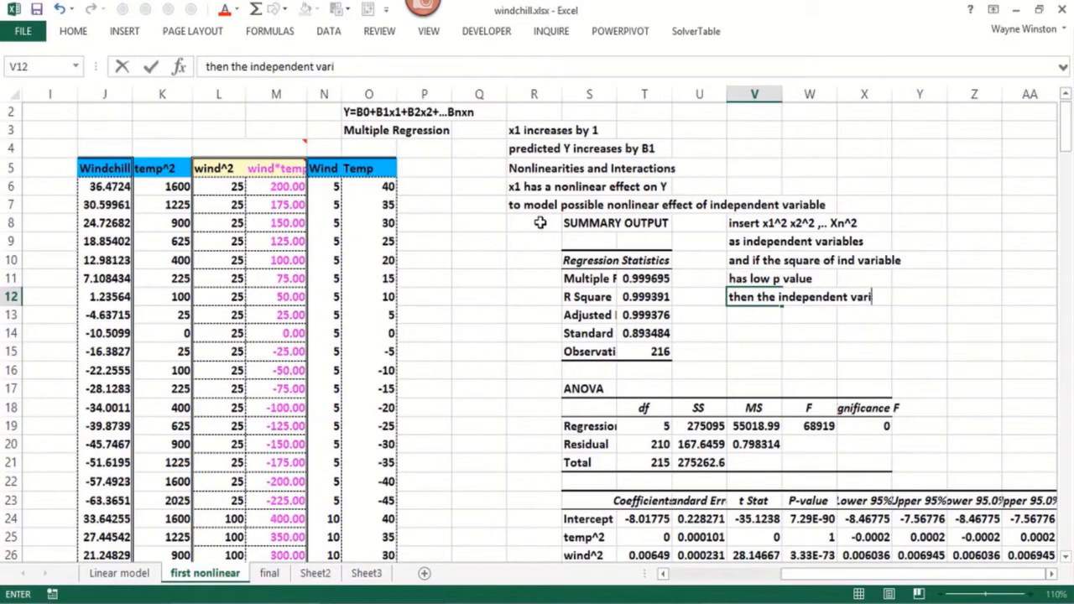
type("able")
key("Return")
type("has")
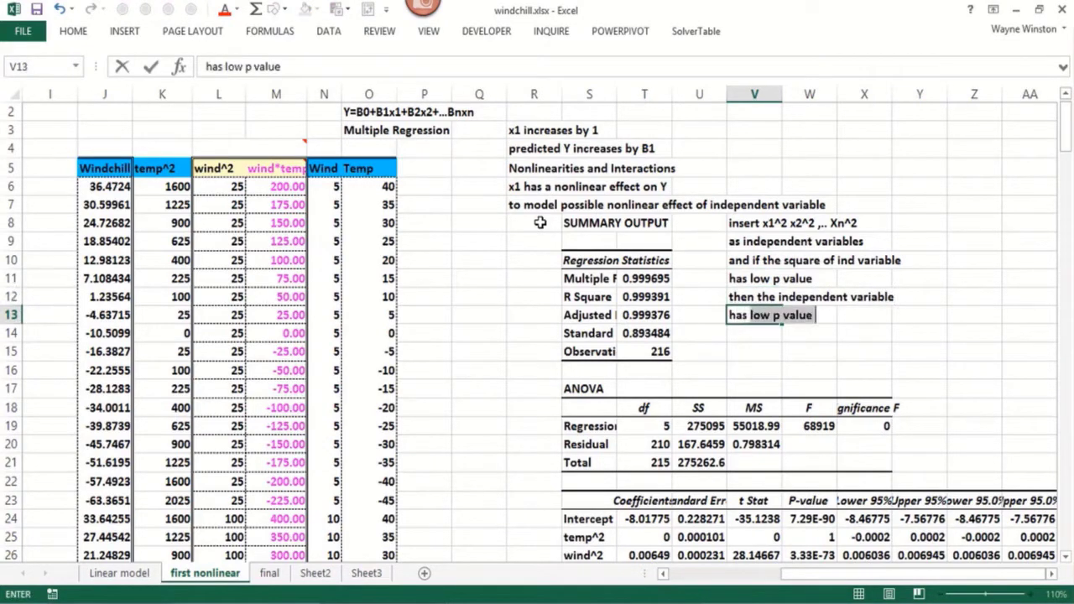
type(" a nonl")
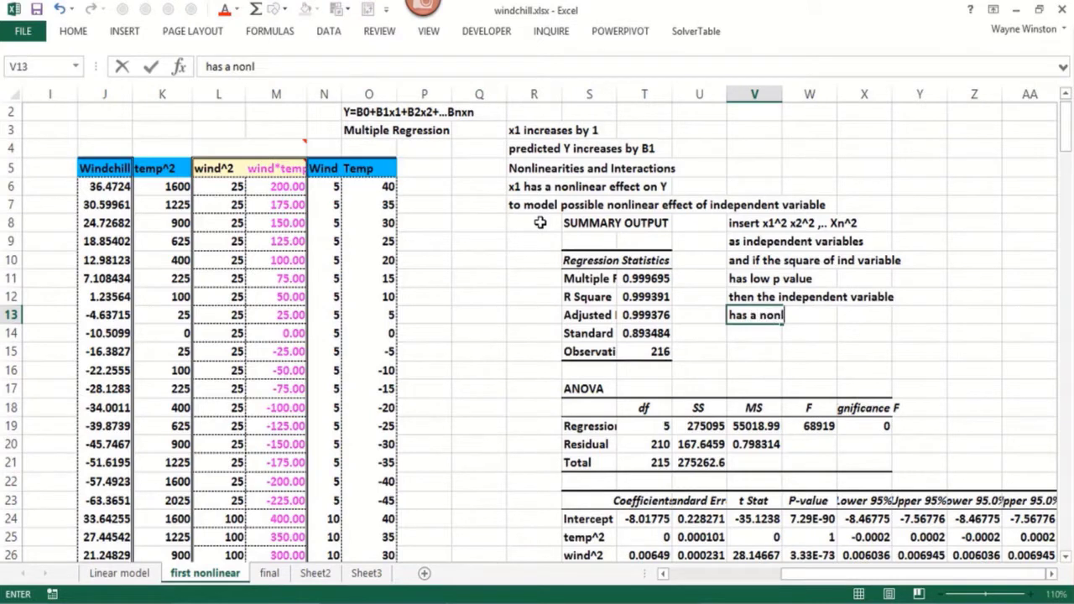
type("inear effect on")
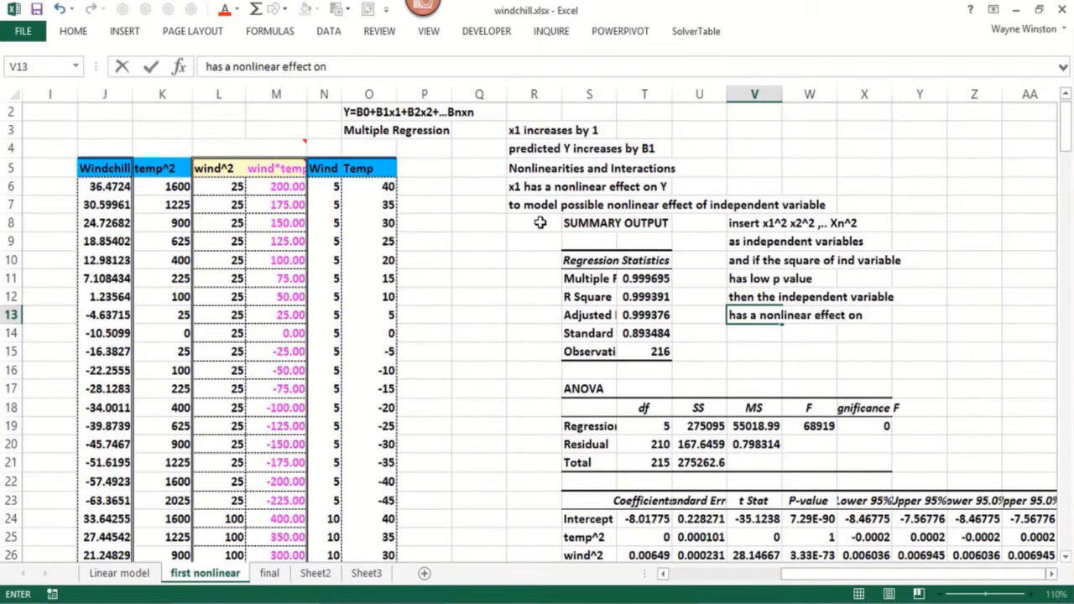
type(" Y")
key("Return")
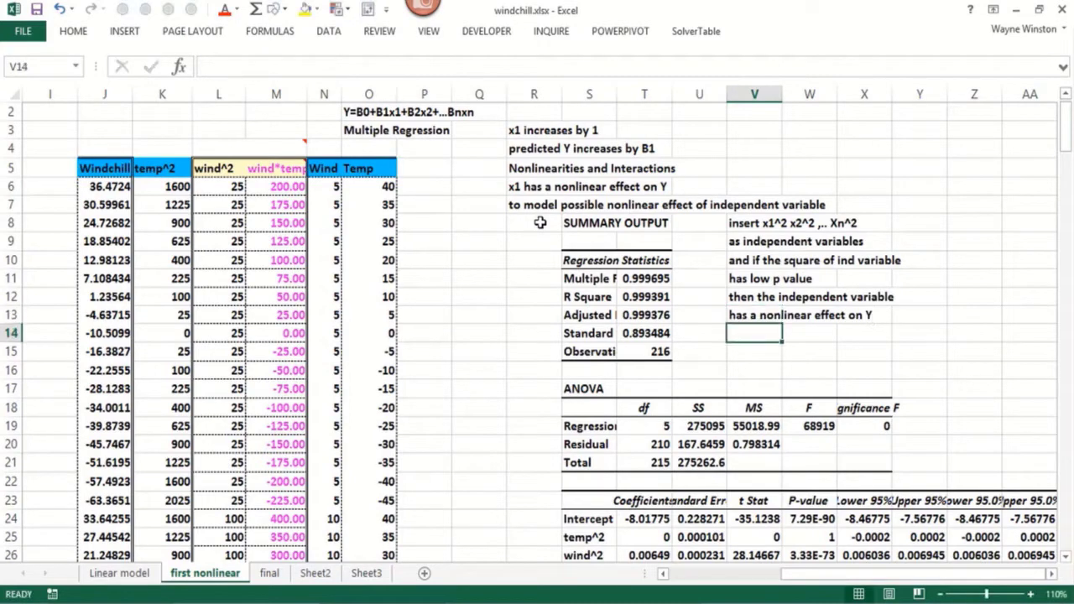
List the example variables "Y=sales", "x1=price" and "x2=ads" in cells V14 to V16
type("Y=")
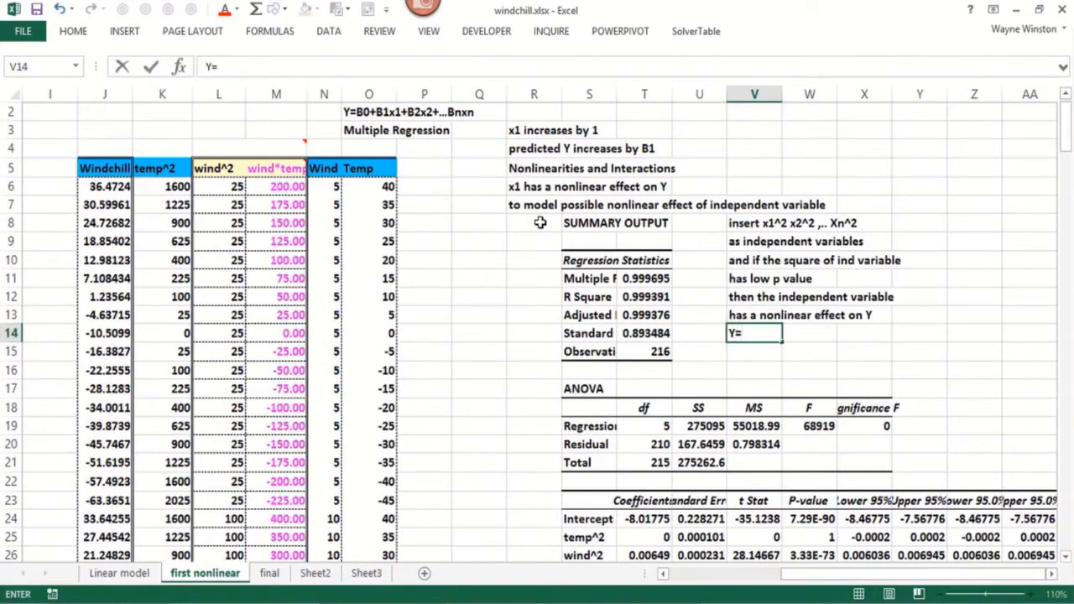
type("sales")
key("Return")
type("x1=")
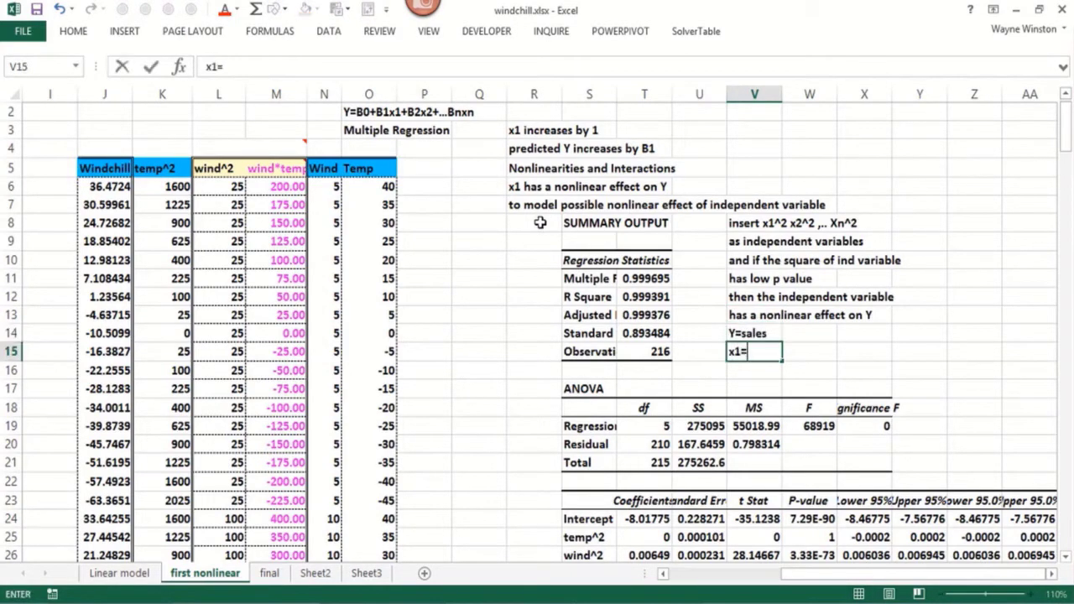
type("price")
key("Return")
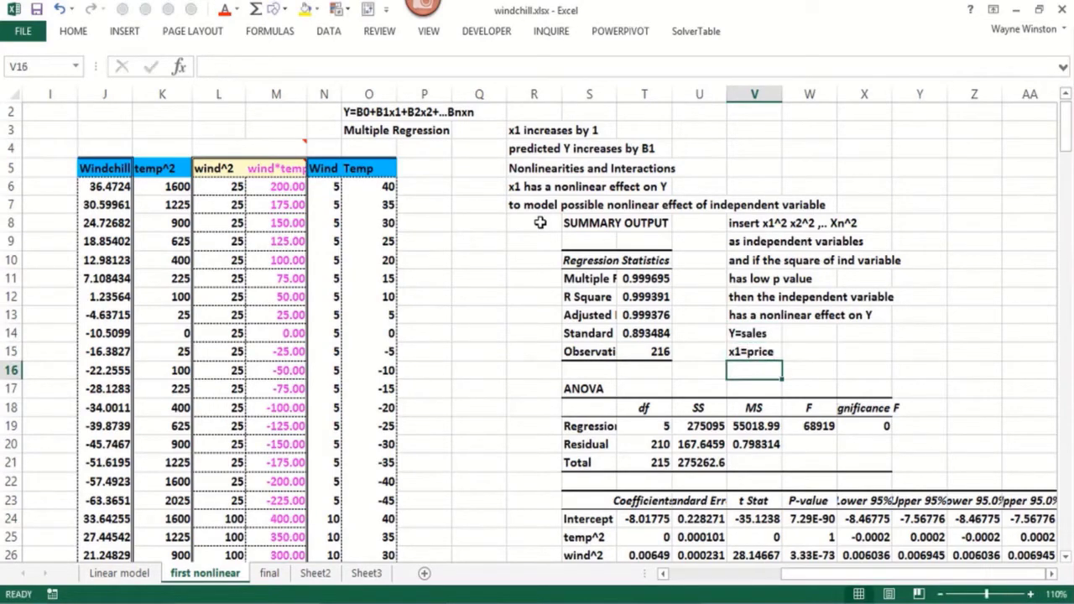
type("x2")
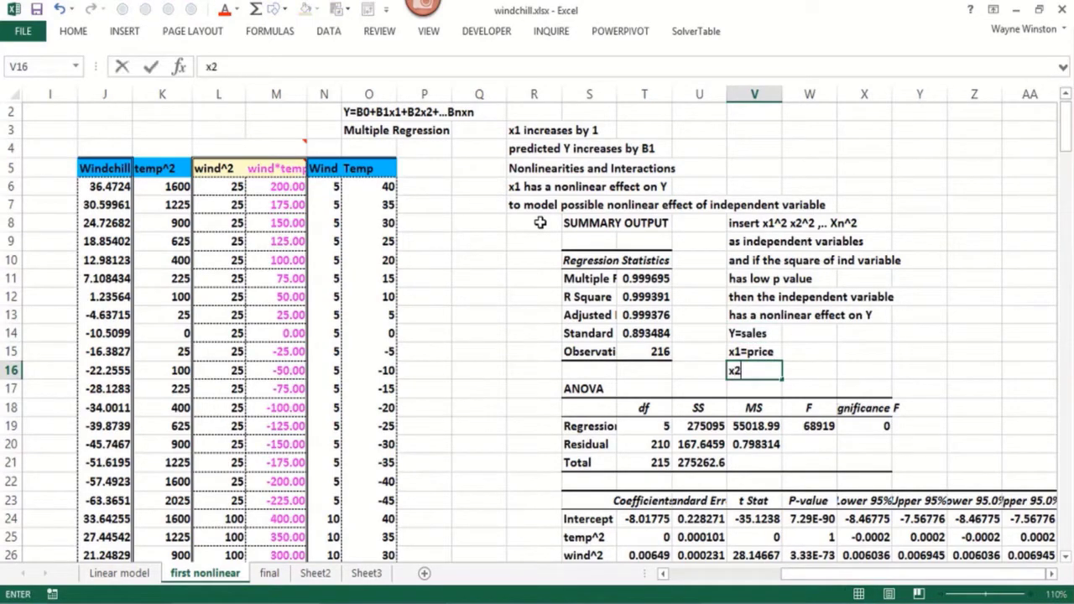
type("=ads")
key("Return")
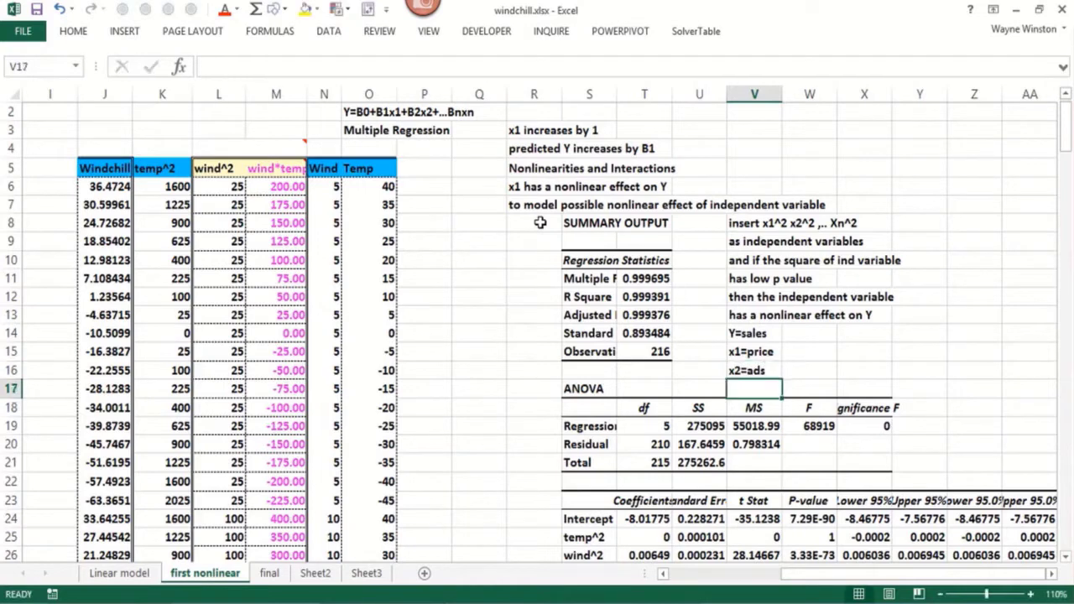
Enter the interaction example "price and ads interact to predict sales" in cell W15
key("Up")
key("Right")
key("Up")
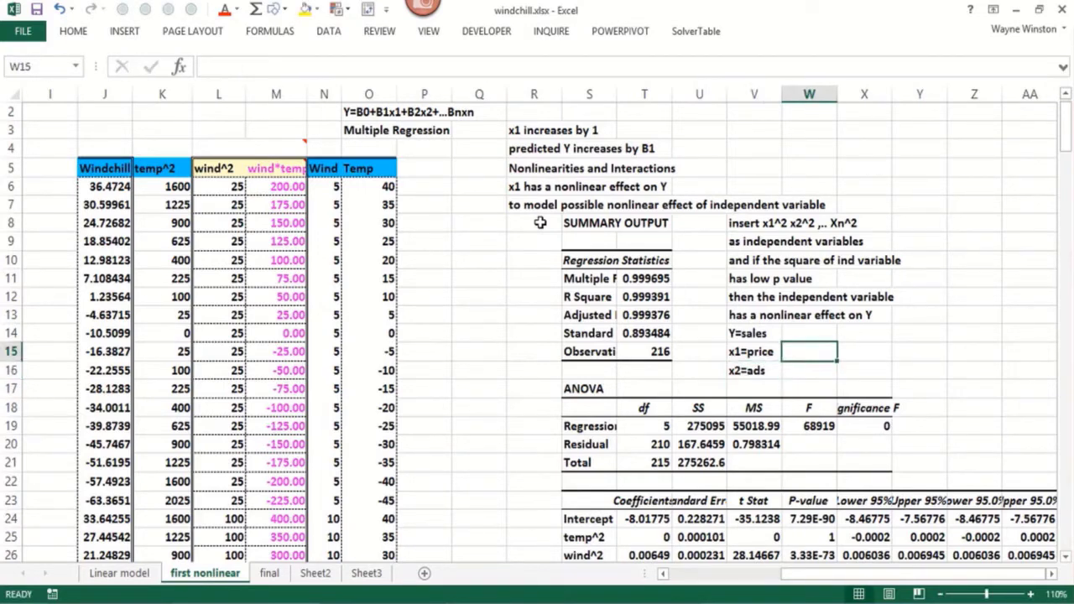
type("pric")
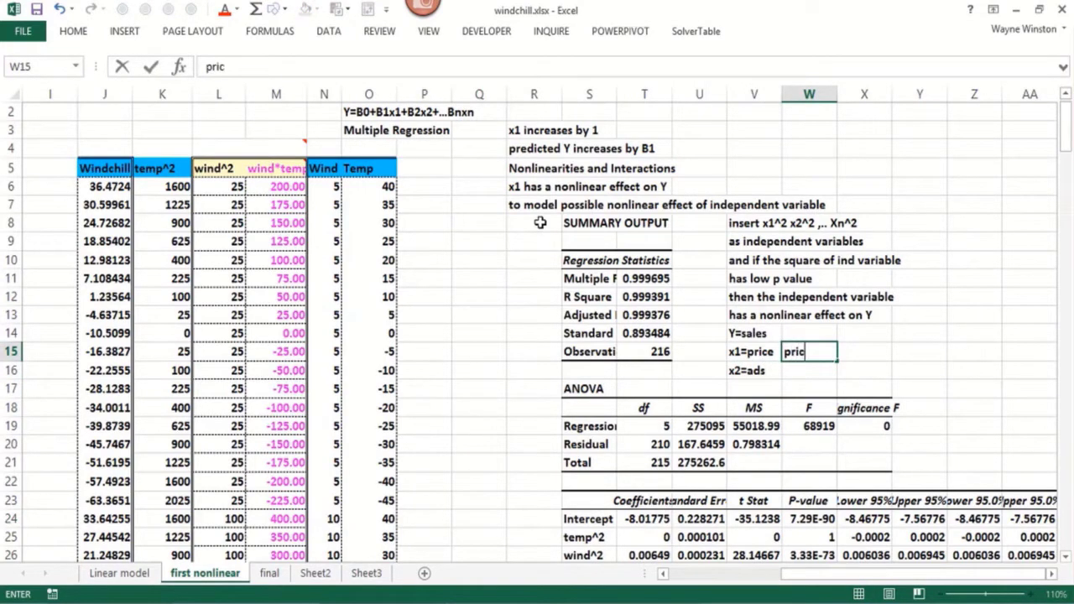
type("e and ads i")
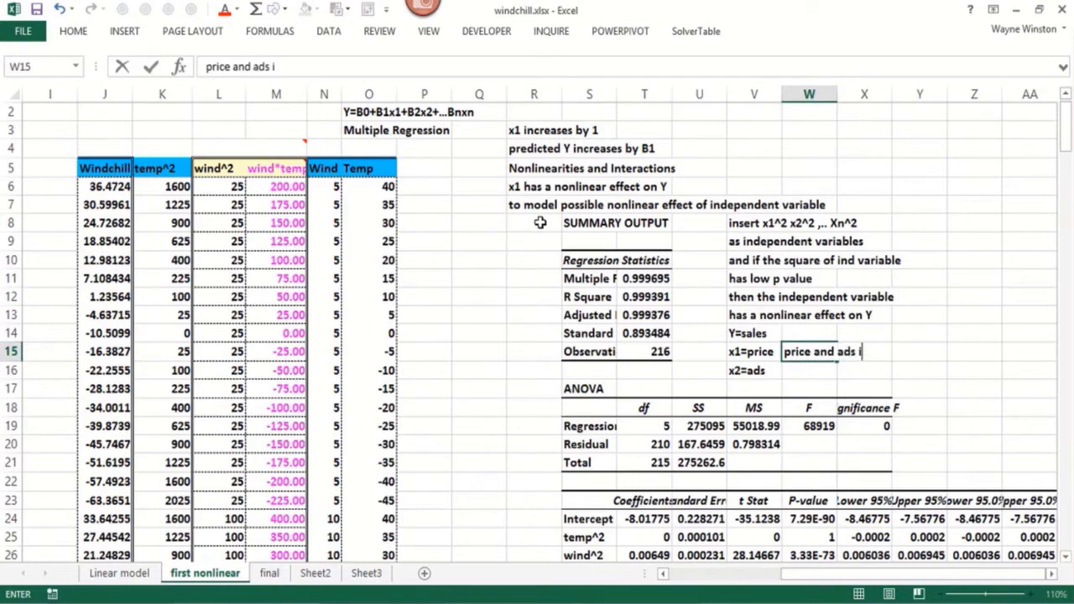
type("nteract to p")
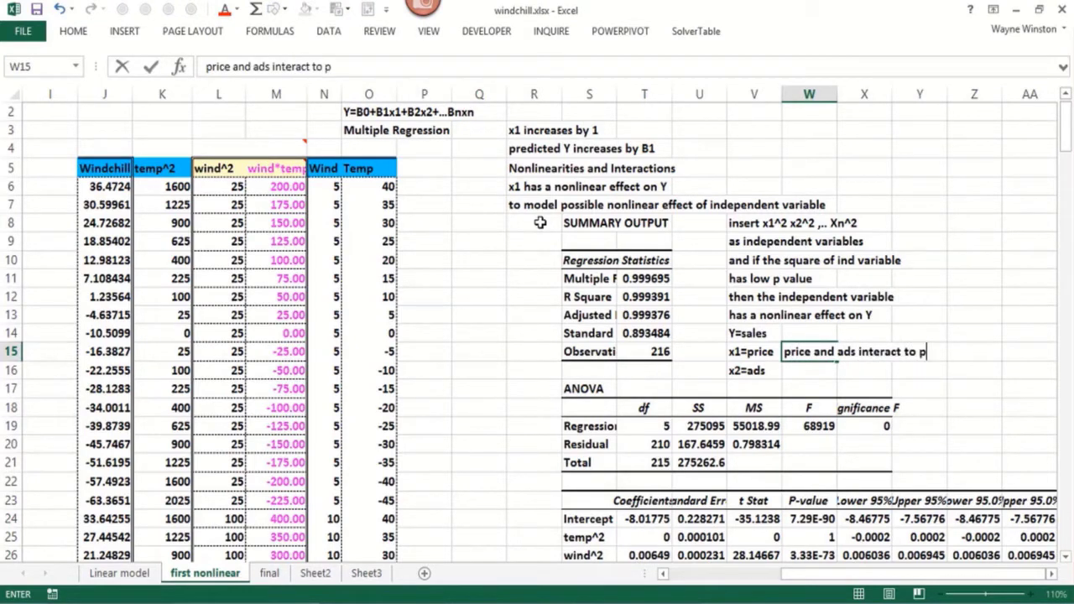
type("redict sales")
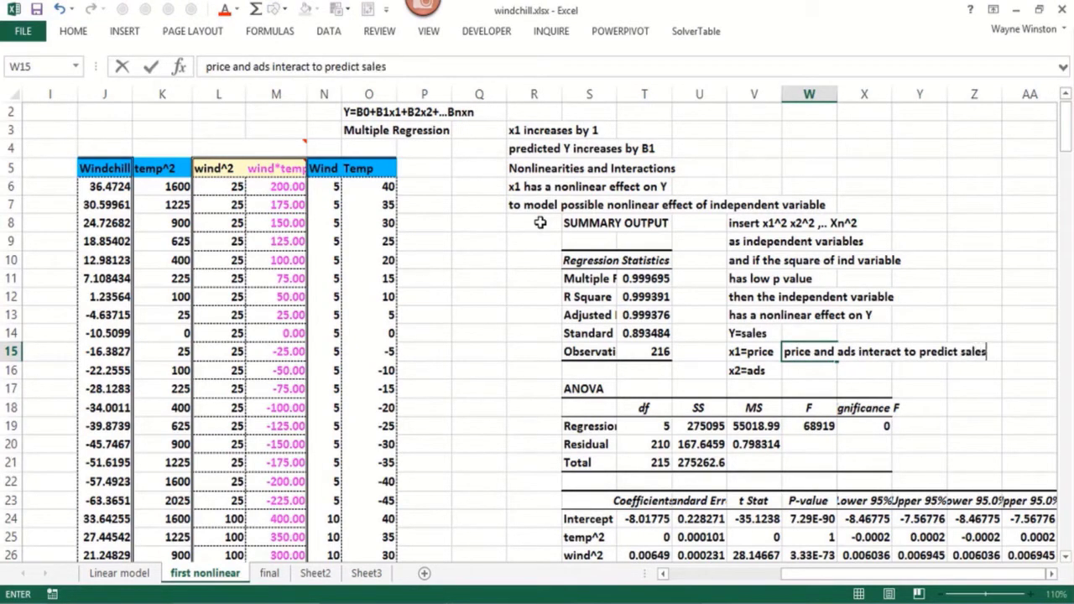
key("Return")
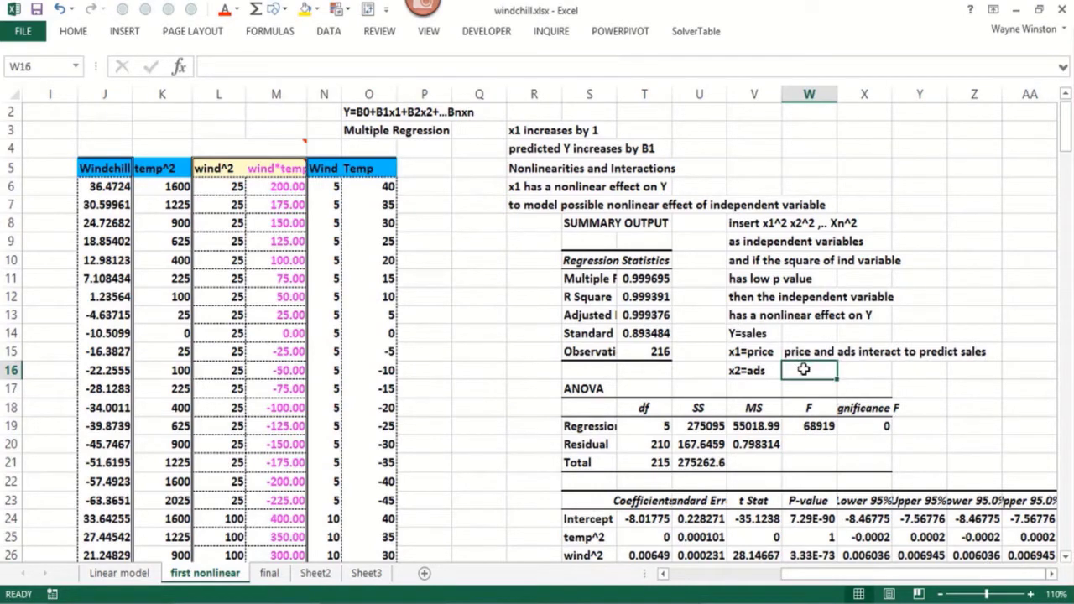
Enter the interaction condition "if effect of changing advertising depends on price" in cell W16
type("if")
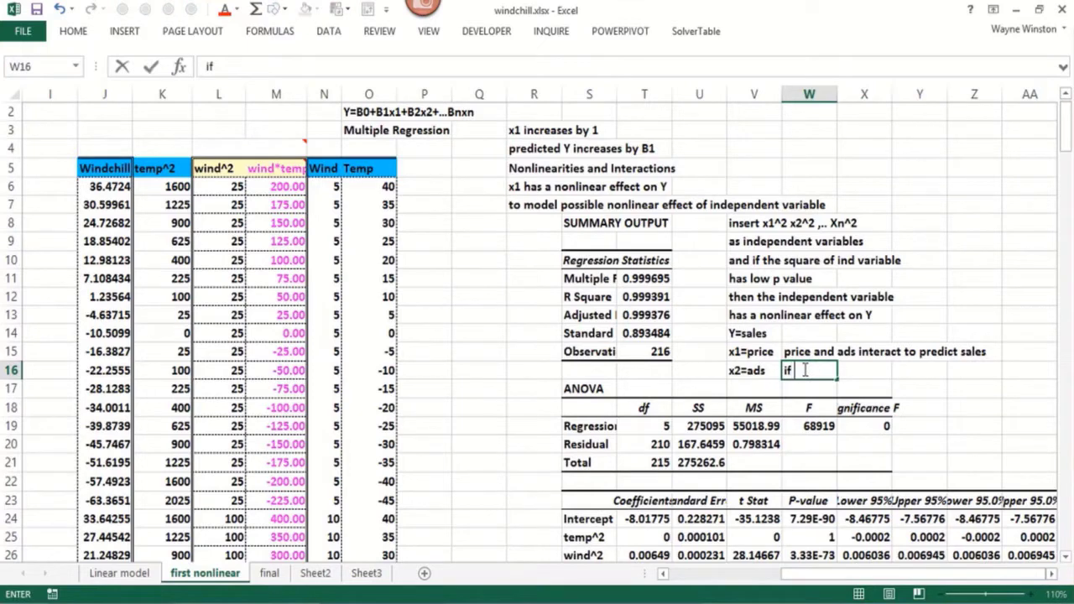
type(" effect of c")
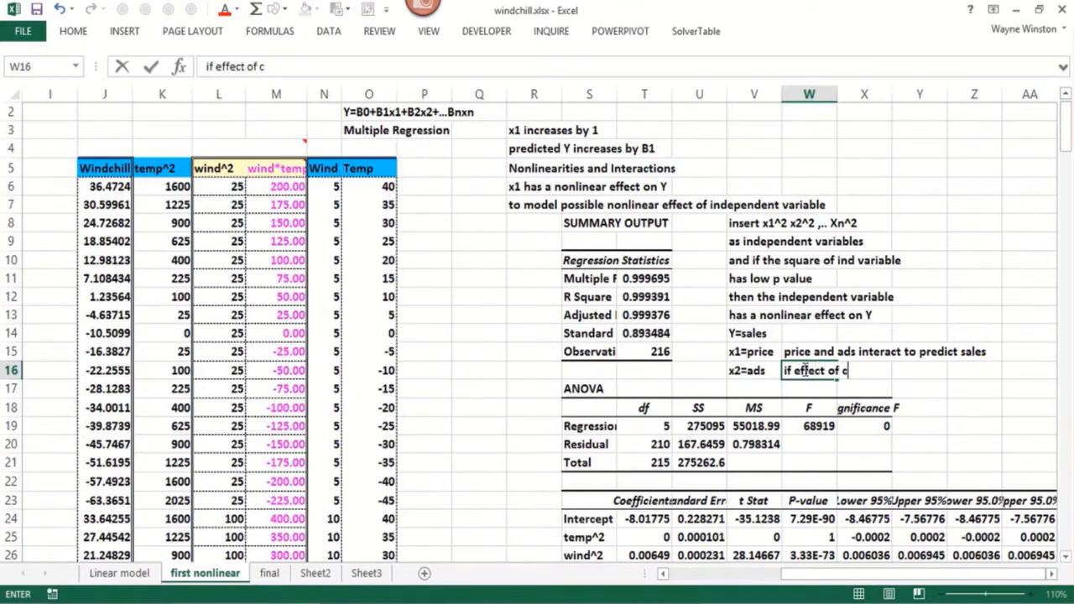
type("hanging ad")
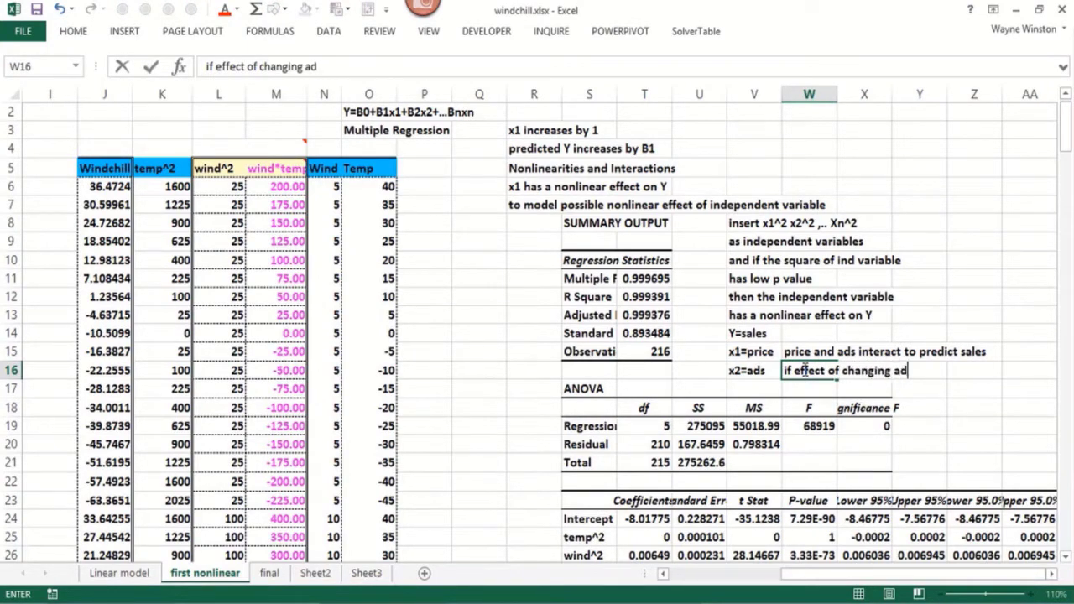
type("vertising i")
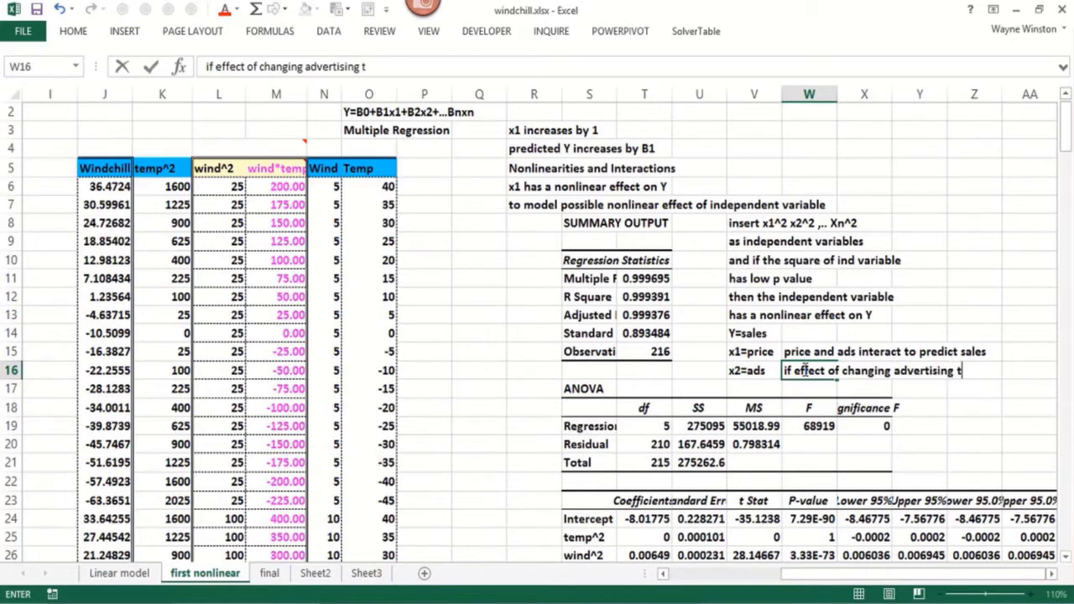
key("BackSpace")
type("depe")
key("BackSpace")
type("d")
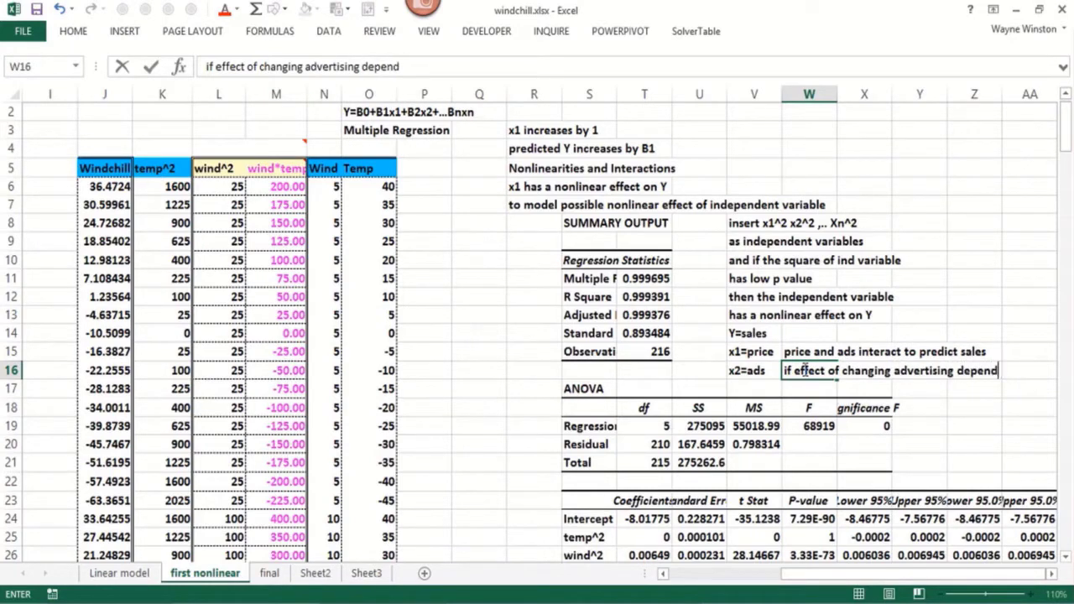
type("s on price")
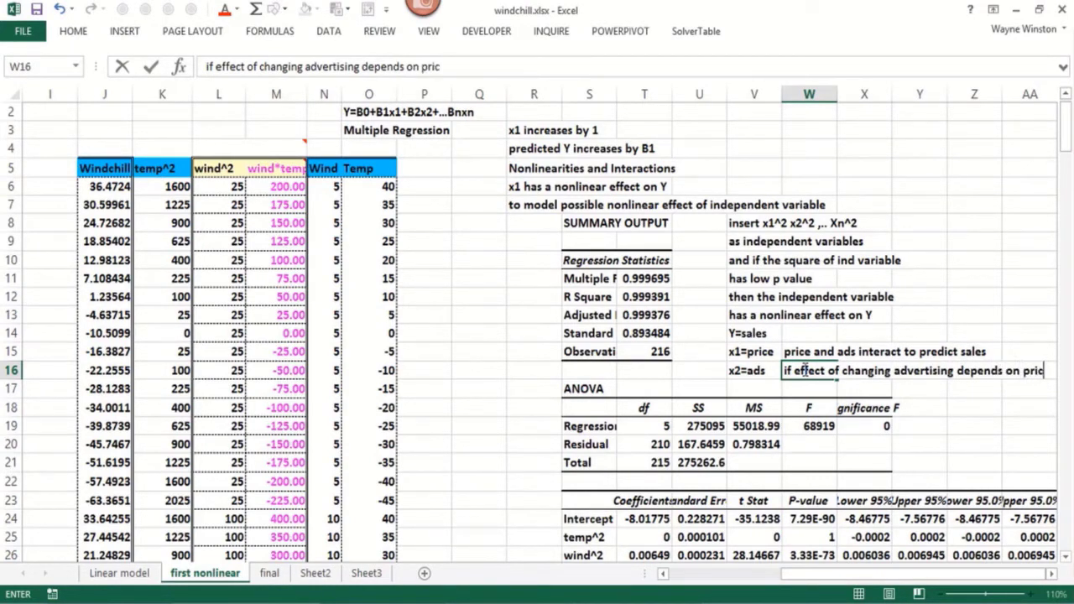
key("Return")
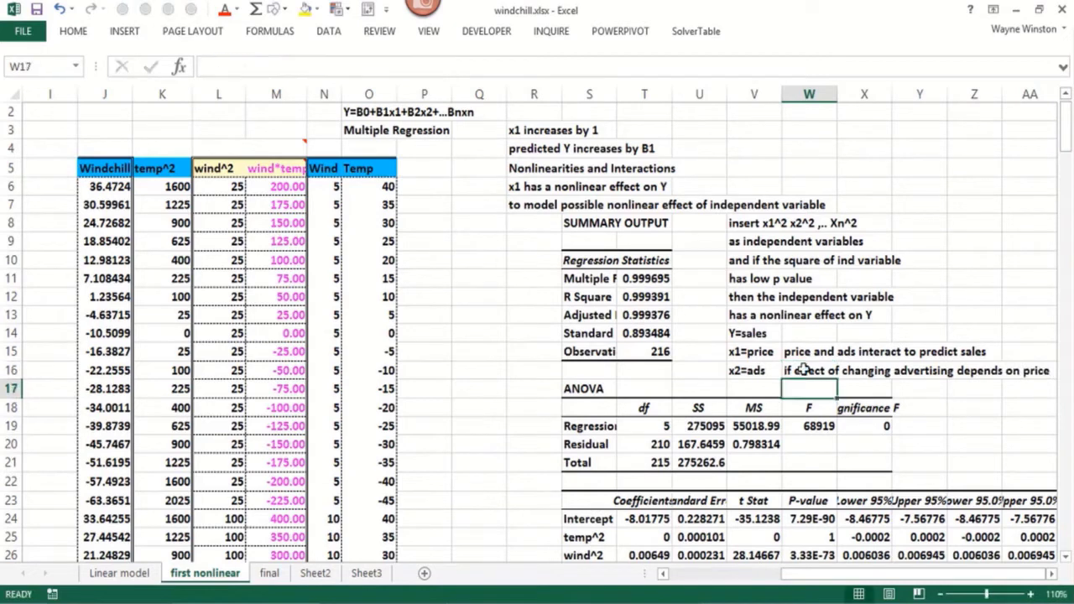
Review the multiple regression equation in cell O2 and the price and ads interaction note in cell W15
left_click(369, 114)
left_click(402, 126)
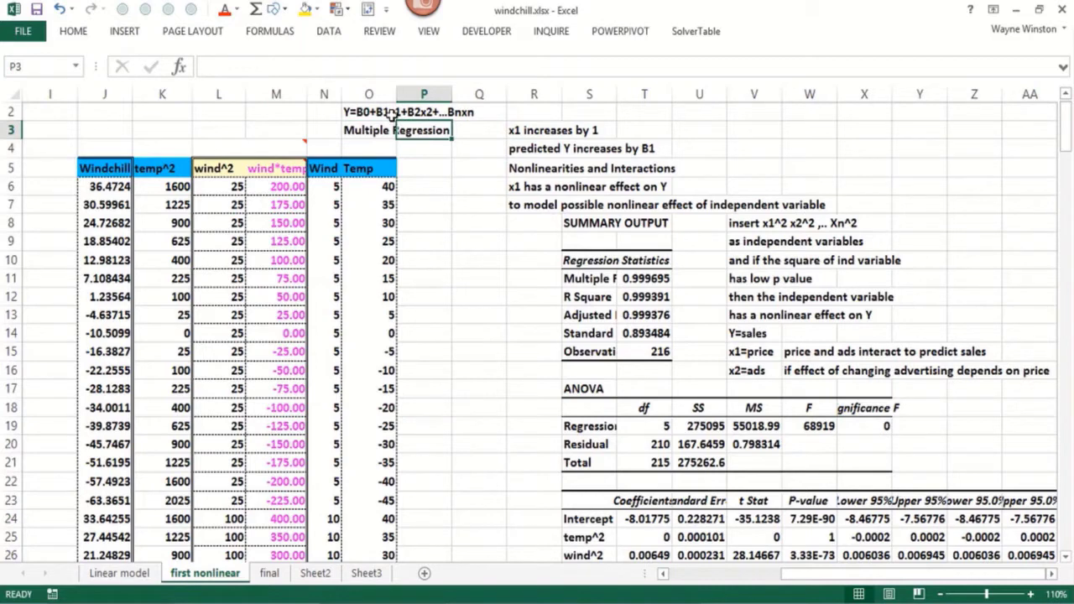
left_click(388, 117)
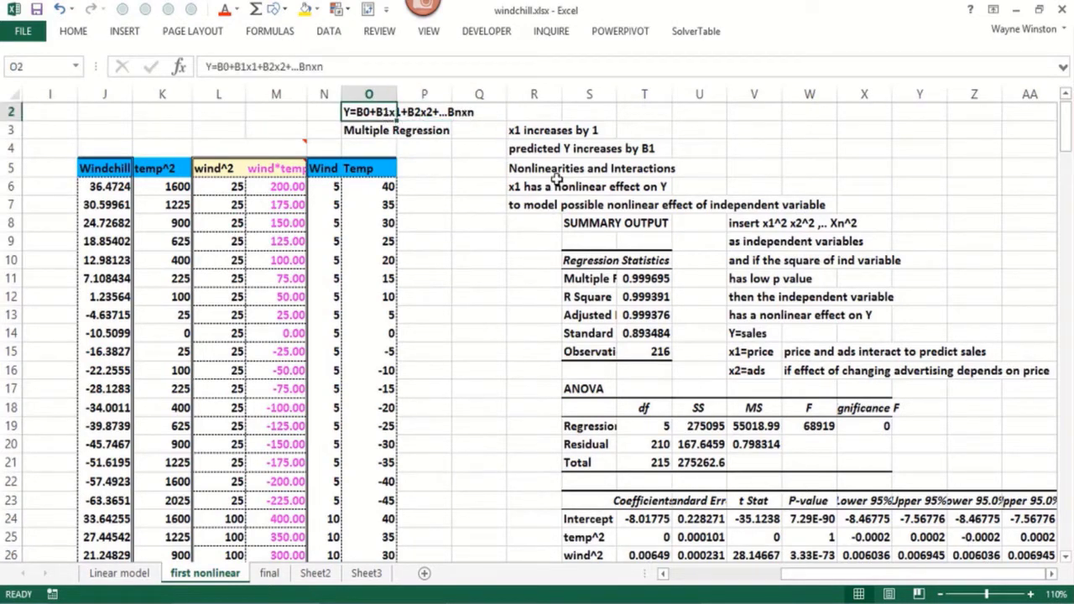
left_click(797, 354)
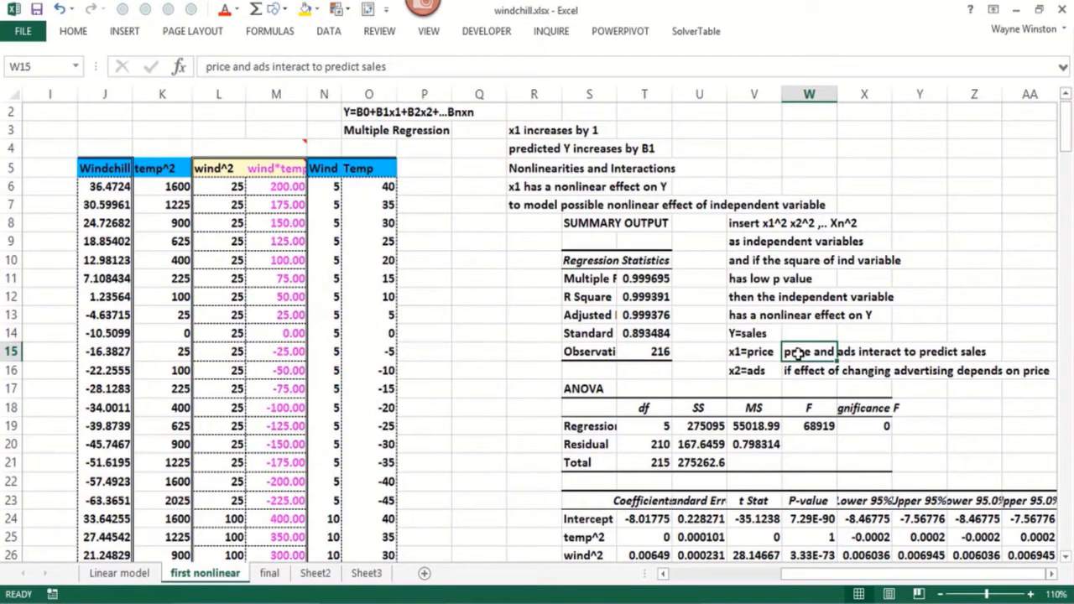
Begin the interaction test note by entering "to test if x1 and x2 interact" in cell V4
left_click(733, 149)
type("to")
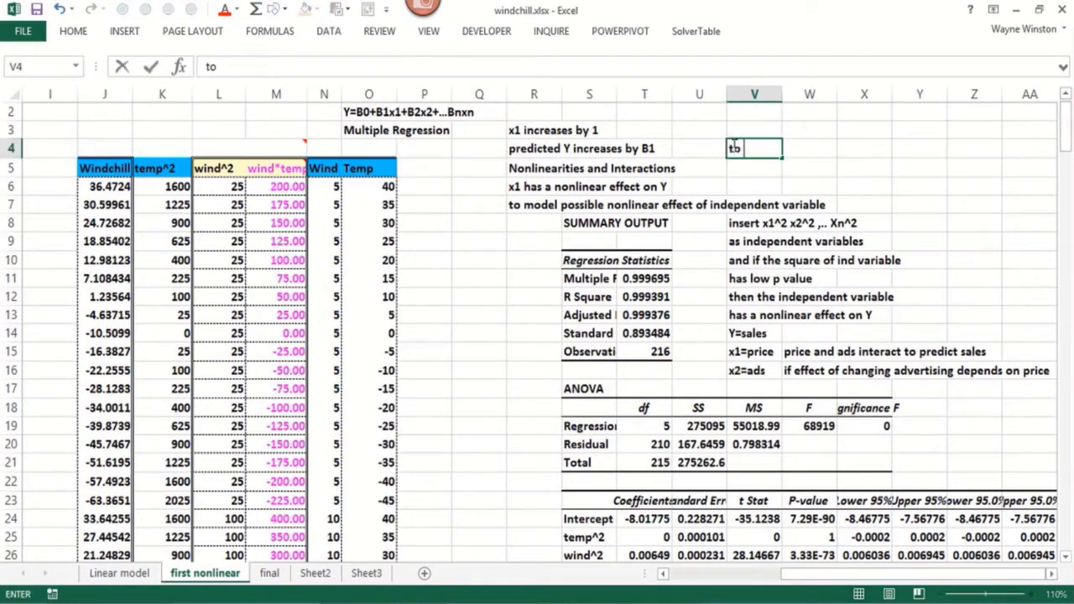
type(" test if x1 and c")
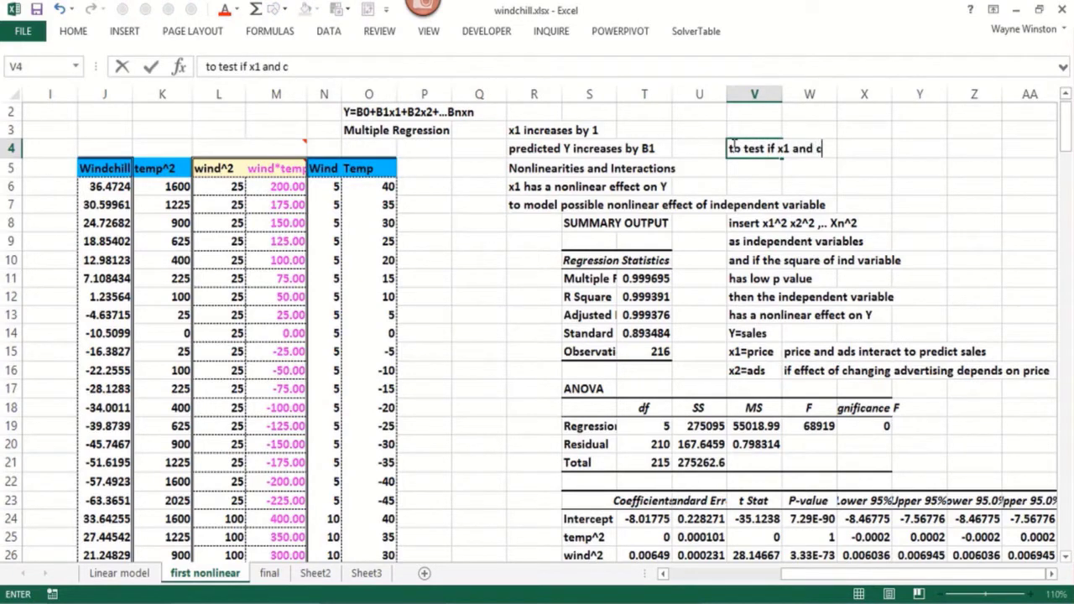
key("BackSpace")
type("x2 interact")
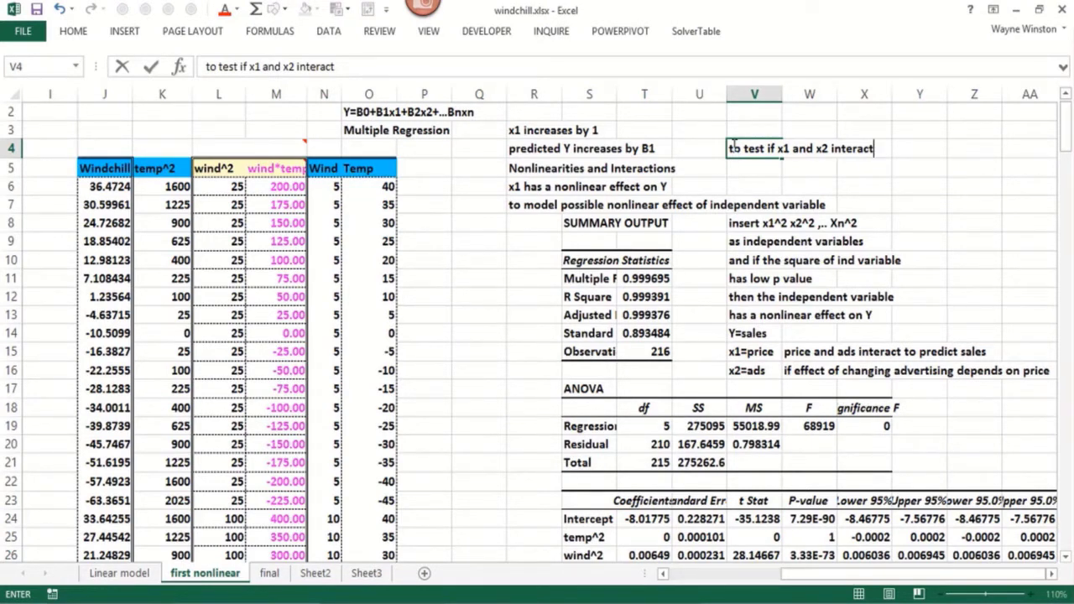
key("Return")
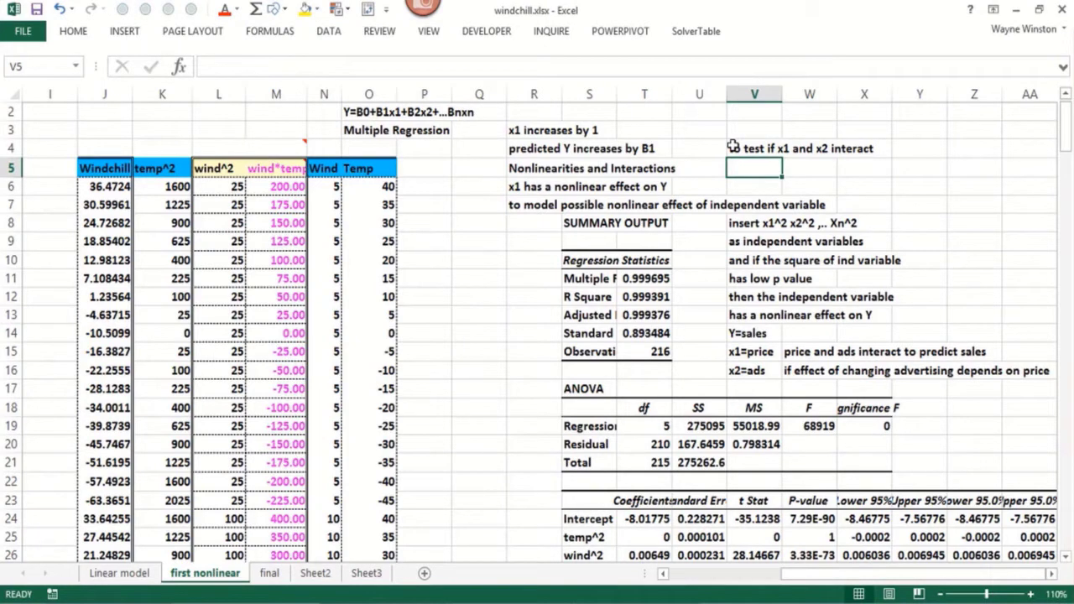
Continue the interaction test note with "in predicting y include" in cell V5
type("in predicti")
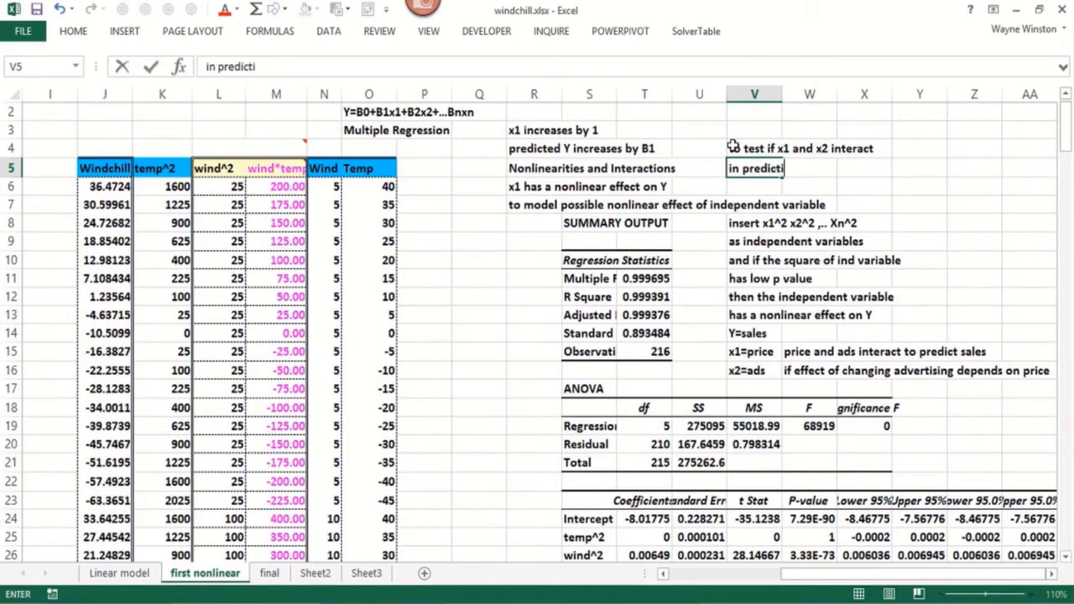
type("ng y includ")
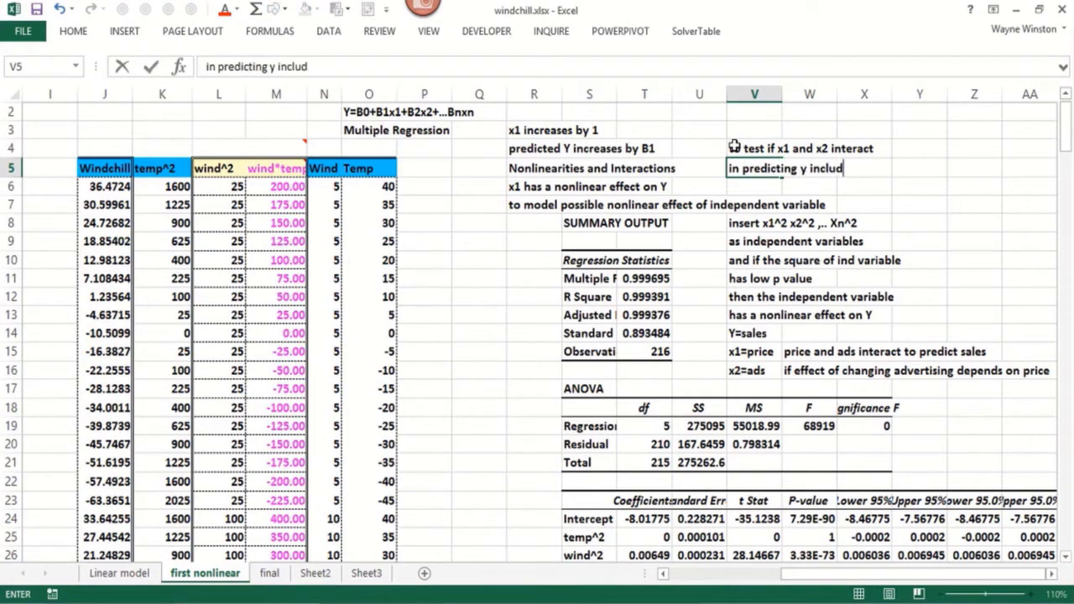
type("e")
key("Return")
Complete the interaction test note with "x1*x2 as independent variable" in cell V6
type("x1")
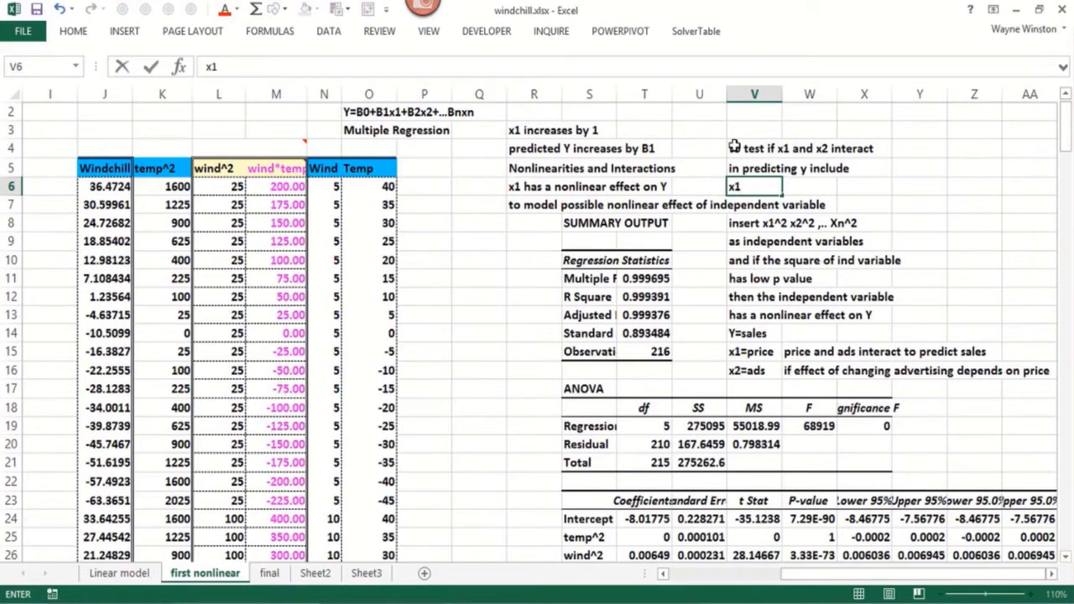
type("*x2 as independent")
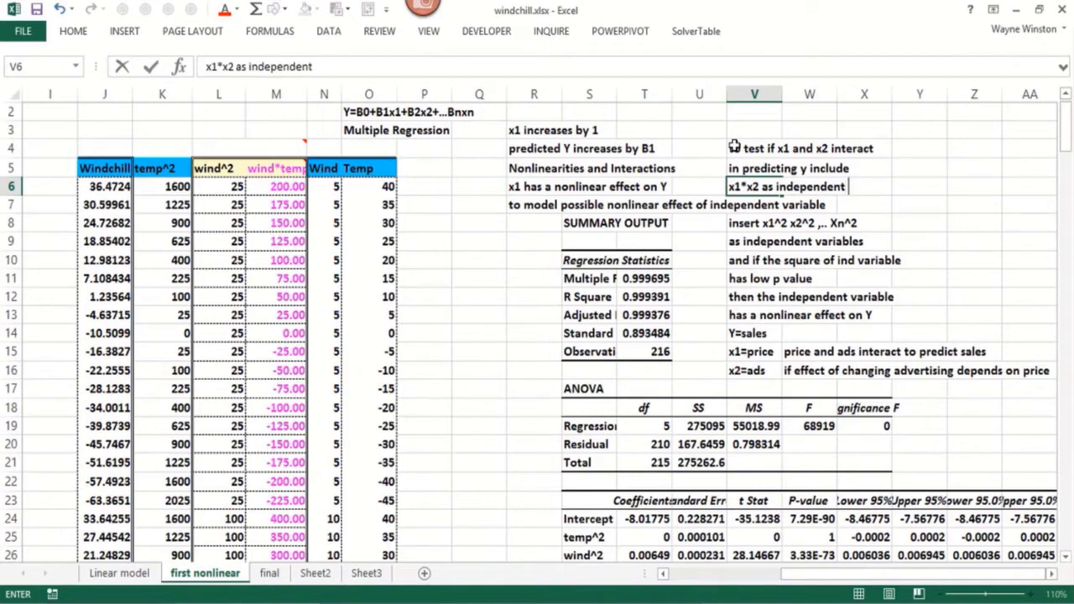
type(" variable")
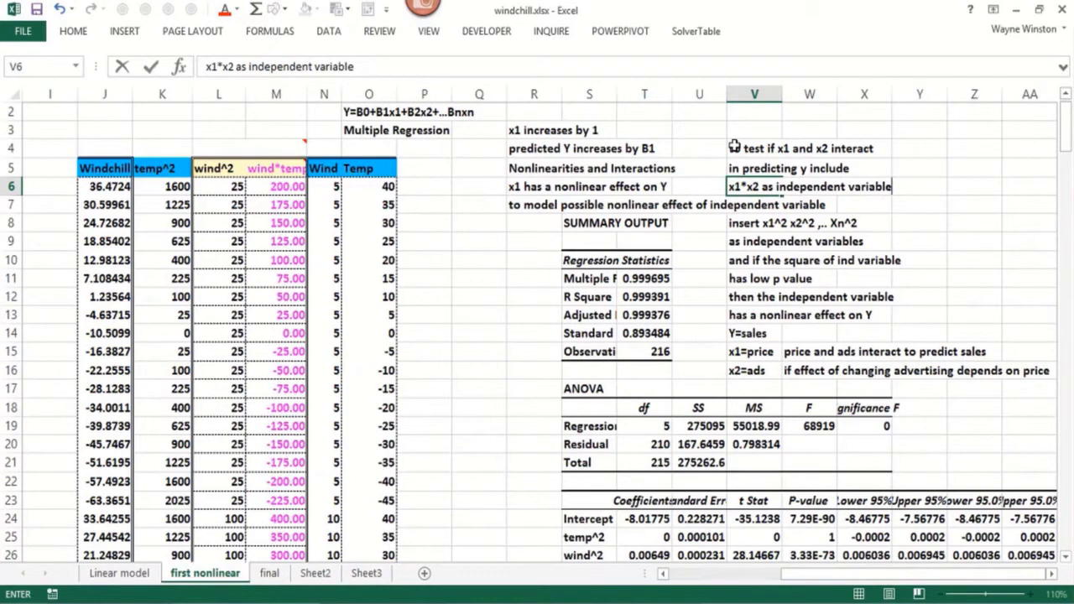
key("Up")
key("Up")
key("Up")
Enter the interaction criterion "x1*x2 low p value then x1 and x2 interact in predicting y" in cell V3
type("x")
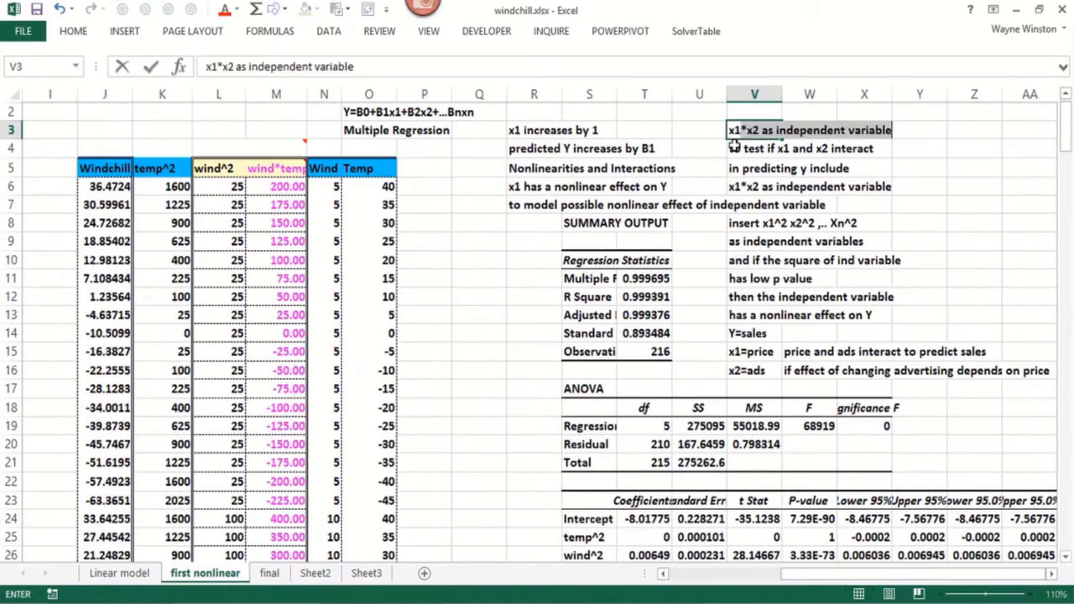
type("1*x2 low p")
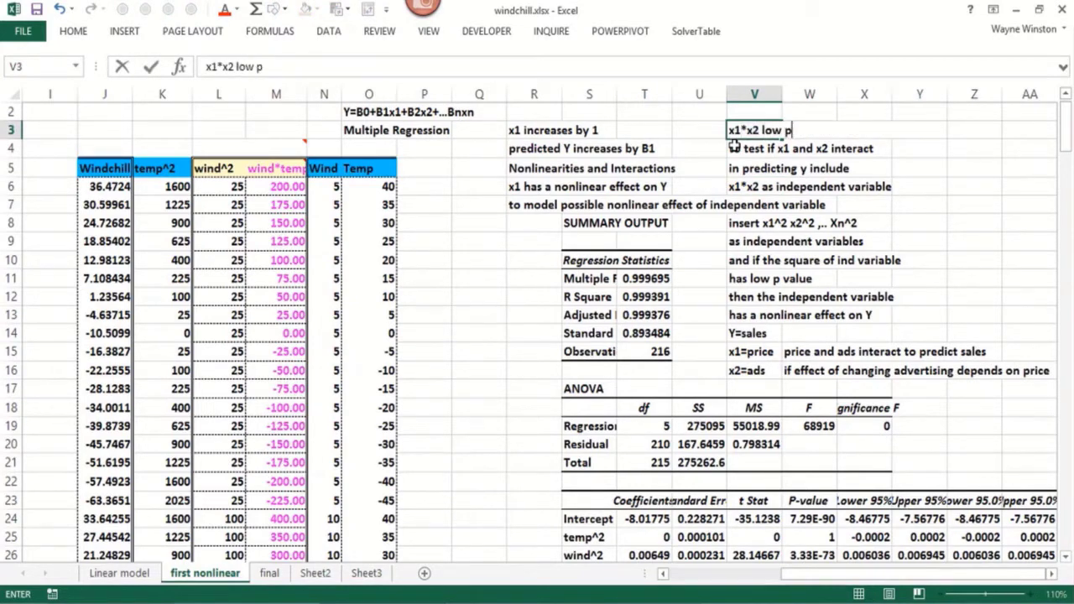
type(" value t")
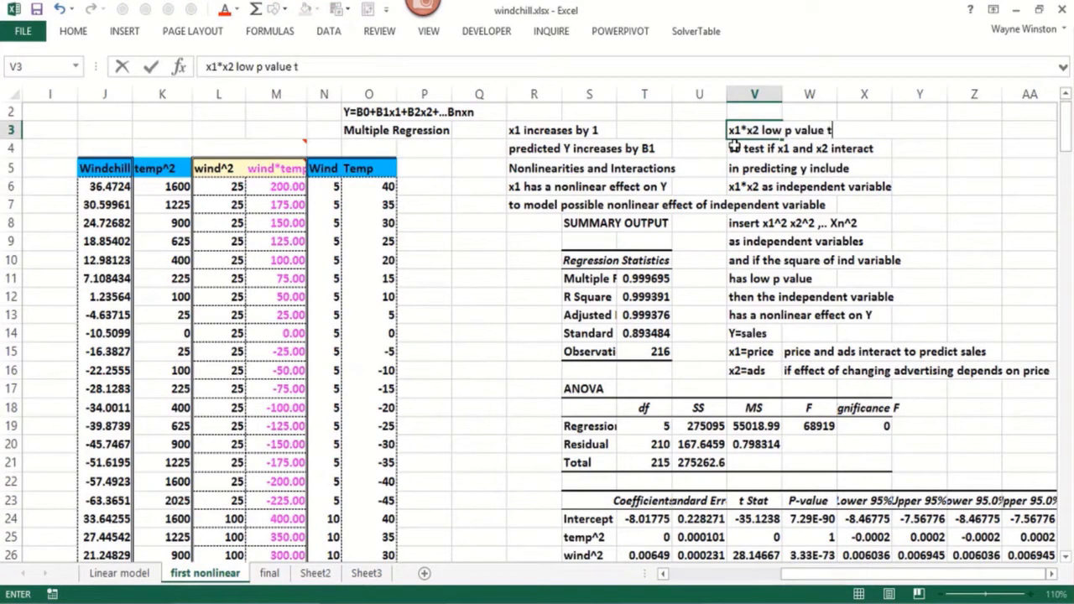
type("hen x an")
key("BackSpace")
key("BackSpace")
key("BackSpace")
type("1")
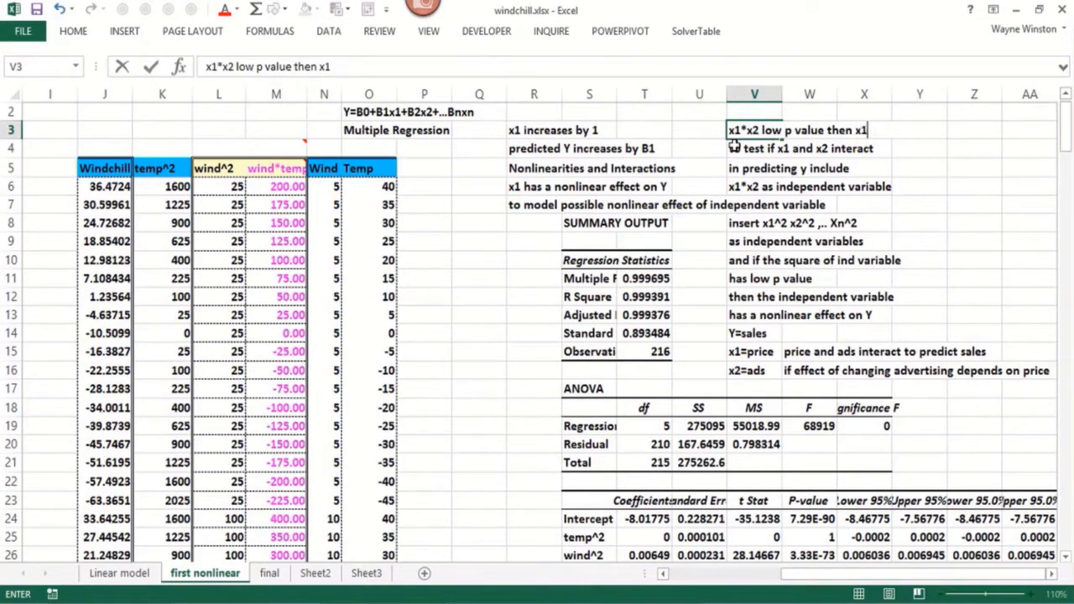
type(" and x2 interaqct")
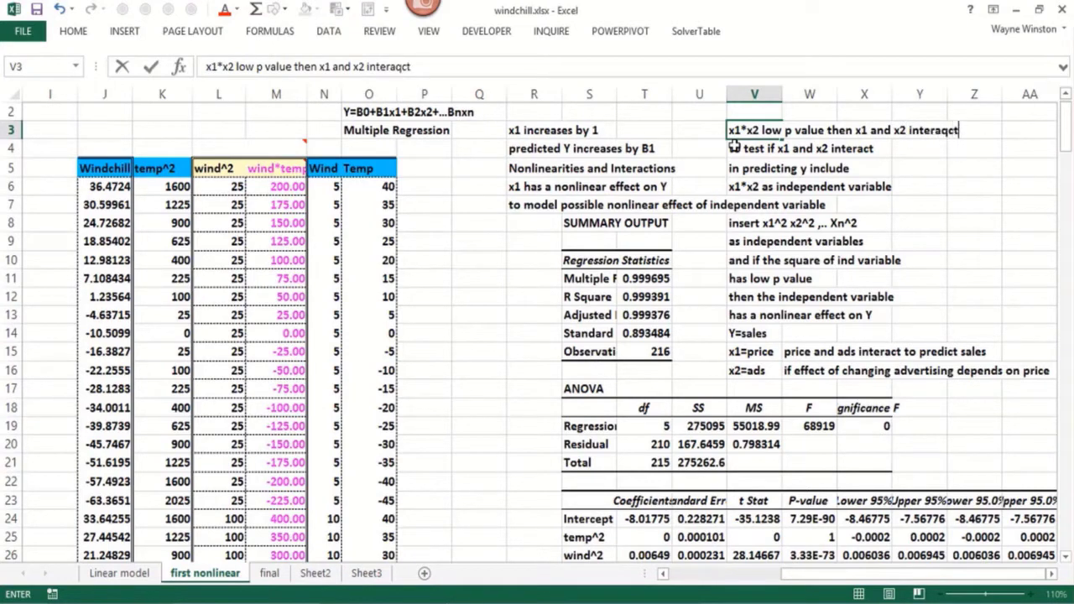
key("BackSpace")
key("BackSpace")
key("BackSpace")
type("ct in predicting")
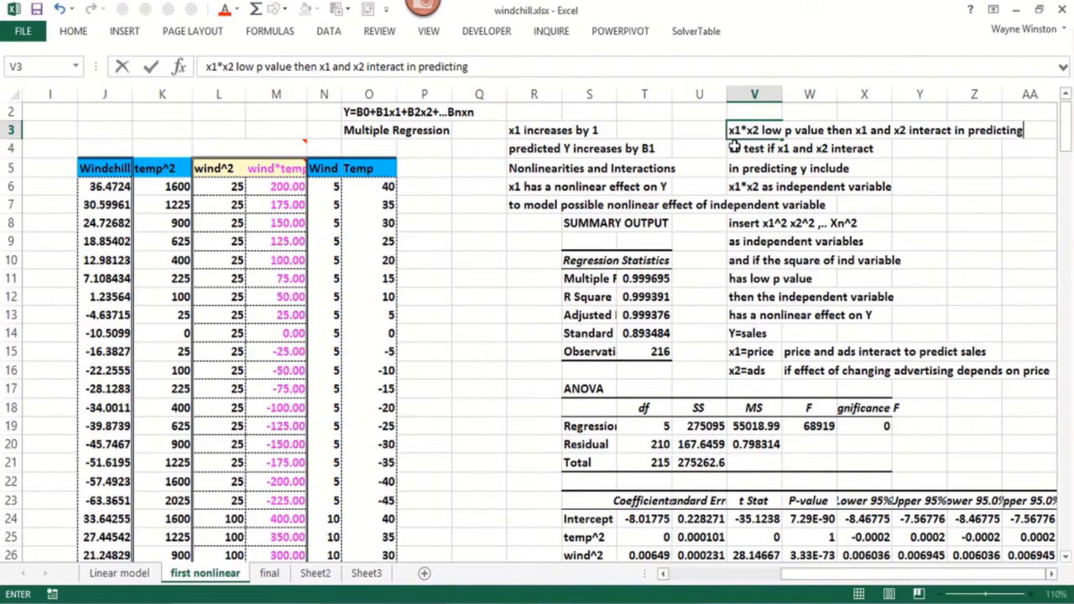
type(" y")
key("Return")
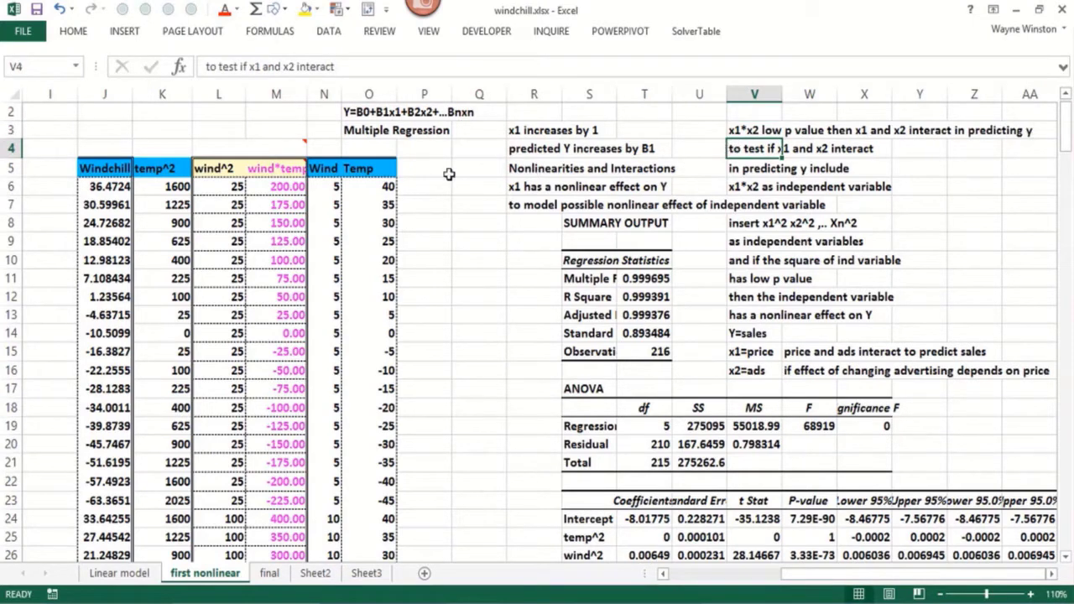
Examine the windchill formula in cell J6 and the wind and temperature values in rows 6 and 22
left_click(106, 187)
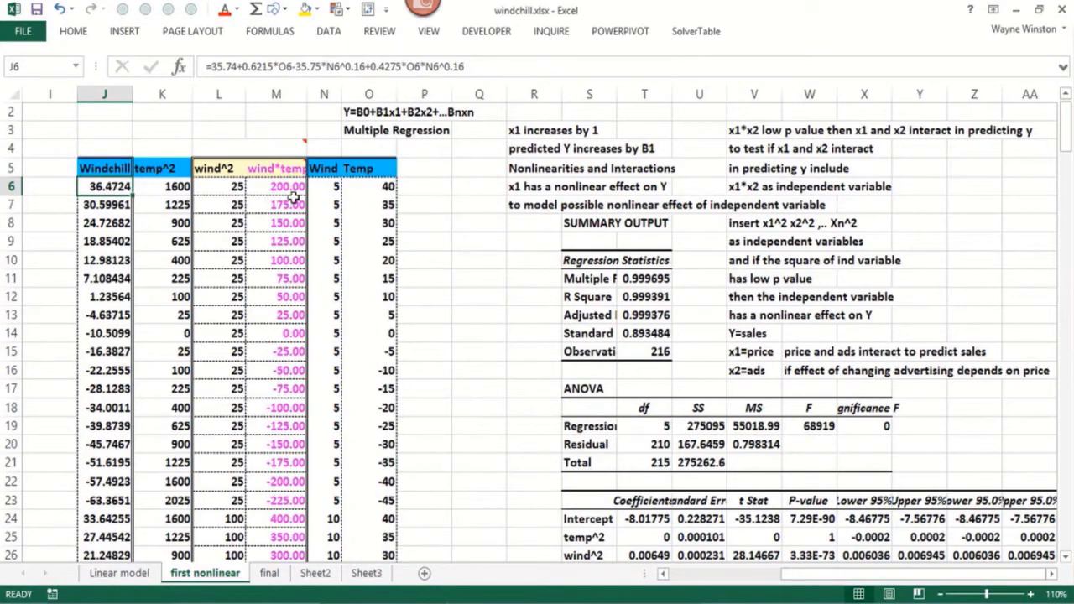
left_click(327, 192)
left_click(369, 189)
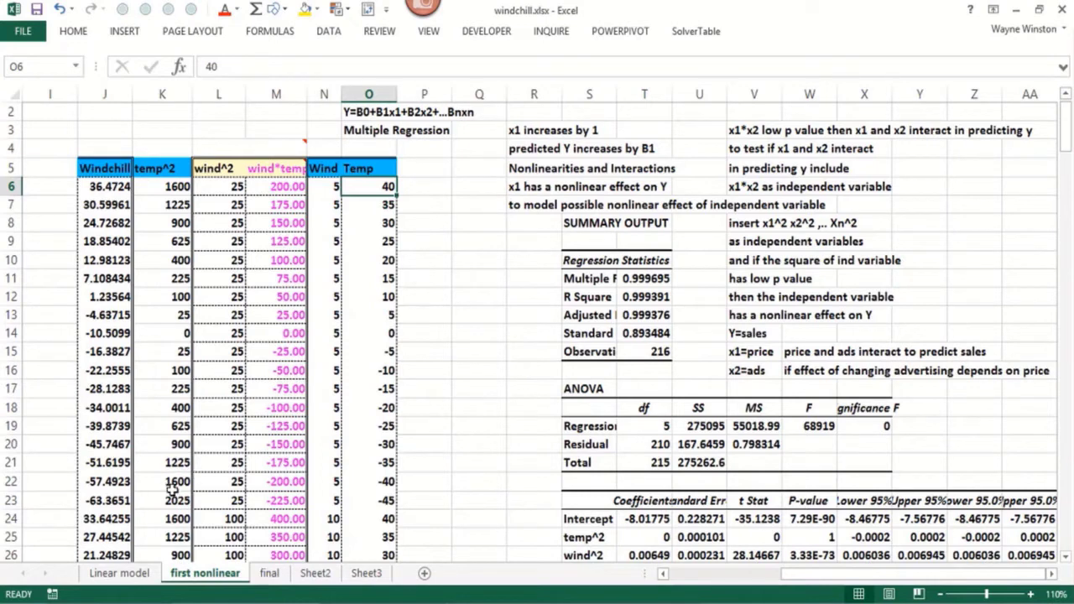
left_click(369, 483)
left_click(331, 482)
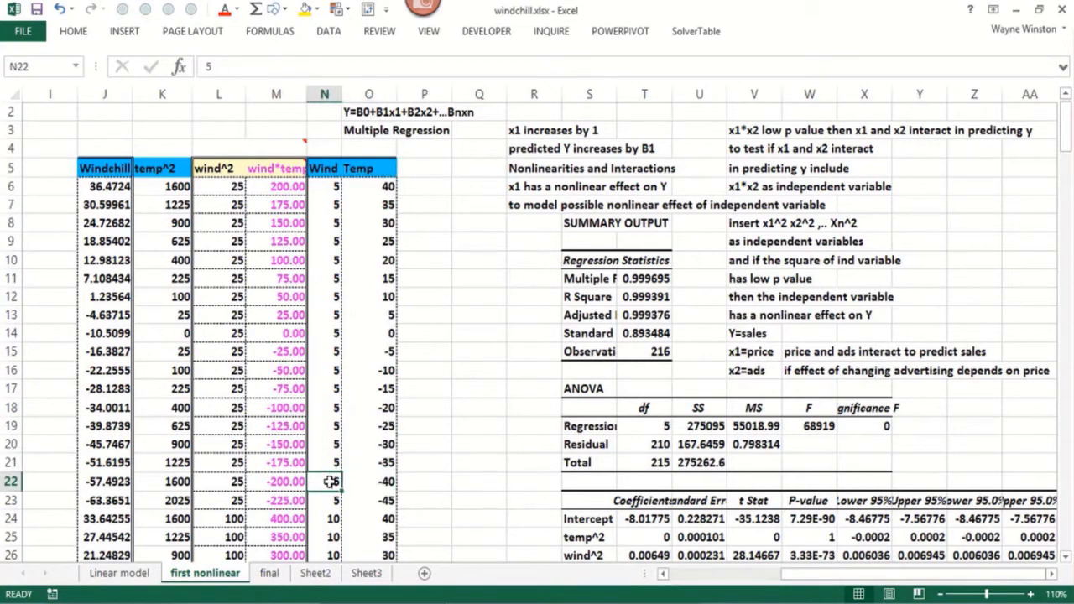
Label the windchill, wind and temp columns in row 4 as Y, x1 and x2 respectively
left_click(111, 475)
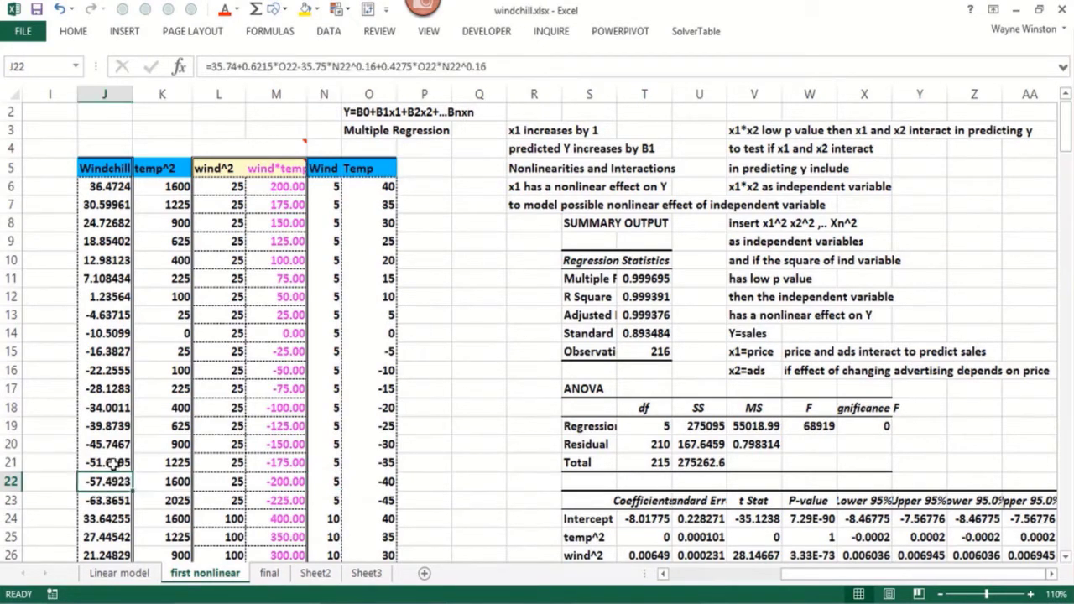
left_click(103, 151)
type("Y")
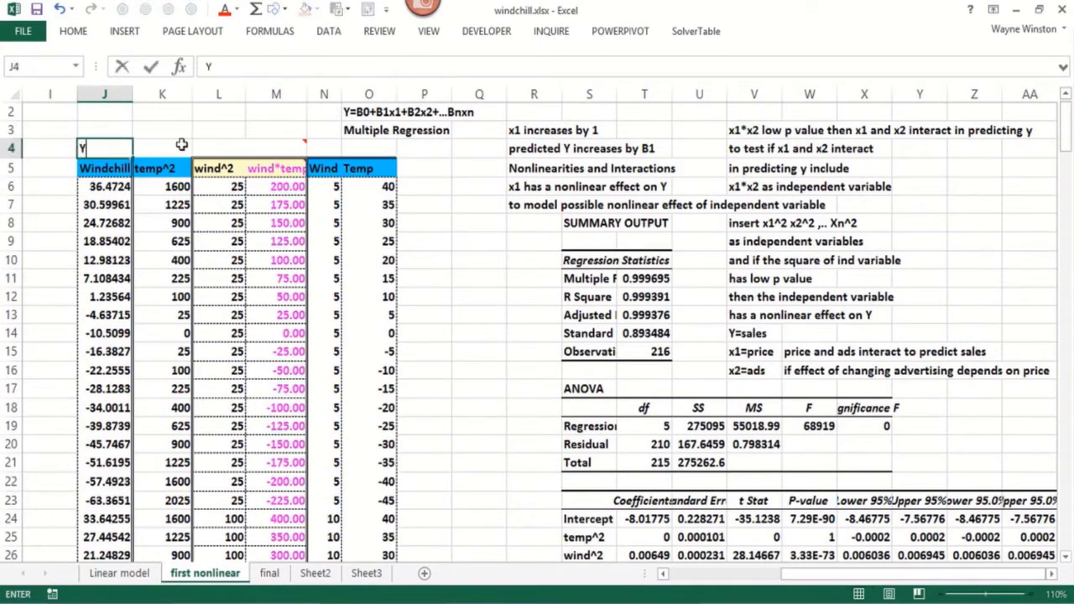
left_click(322, 150)
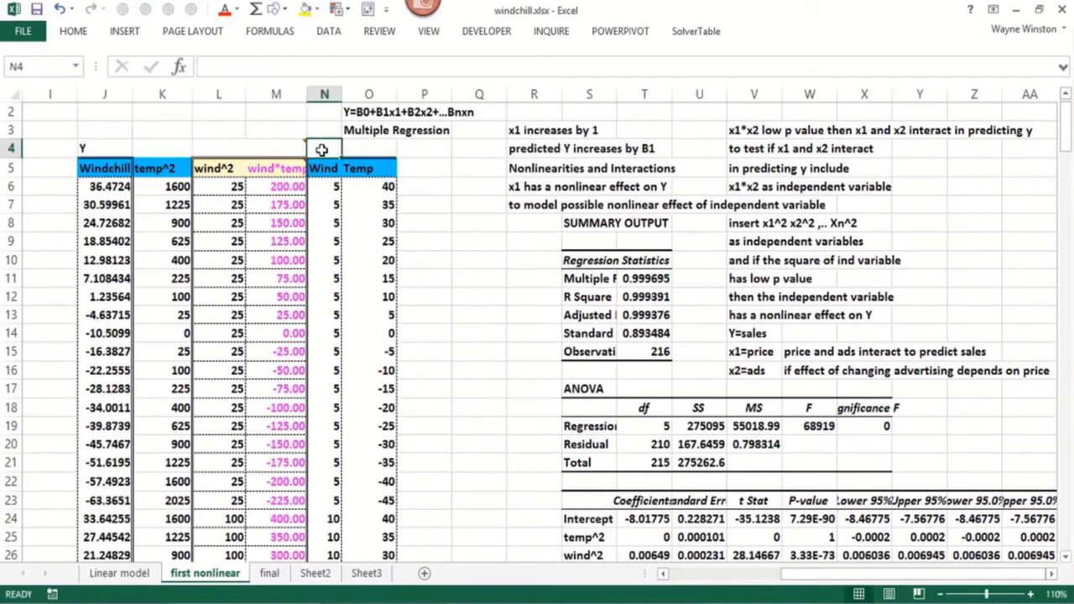
type("x1")
key("Tab")
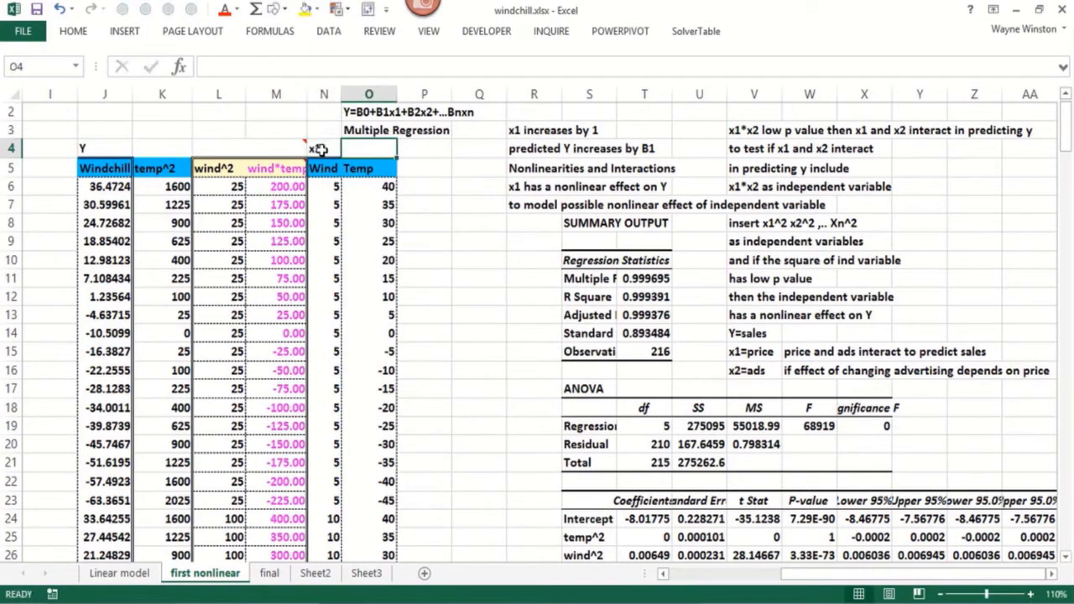
type("x2")
key("Return")
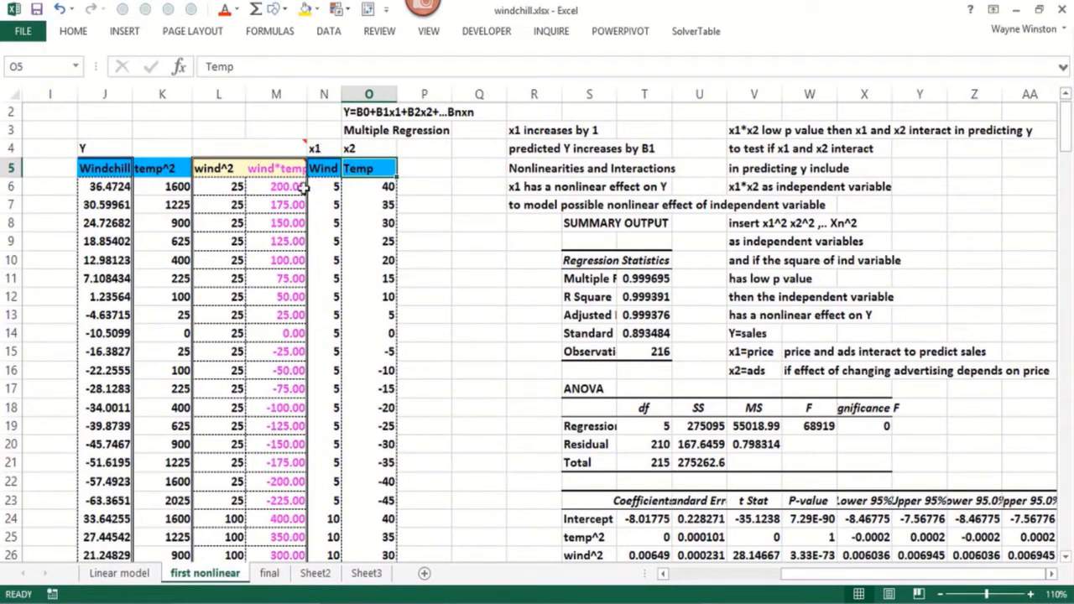
Examine the temp^2, wind^2 and wind*temp formulas in cells K6, L6 and M6
left_click(174, 190)
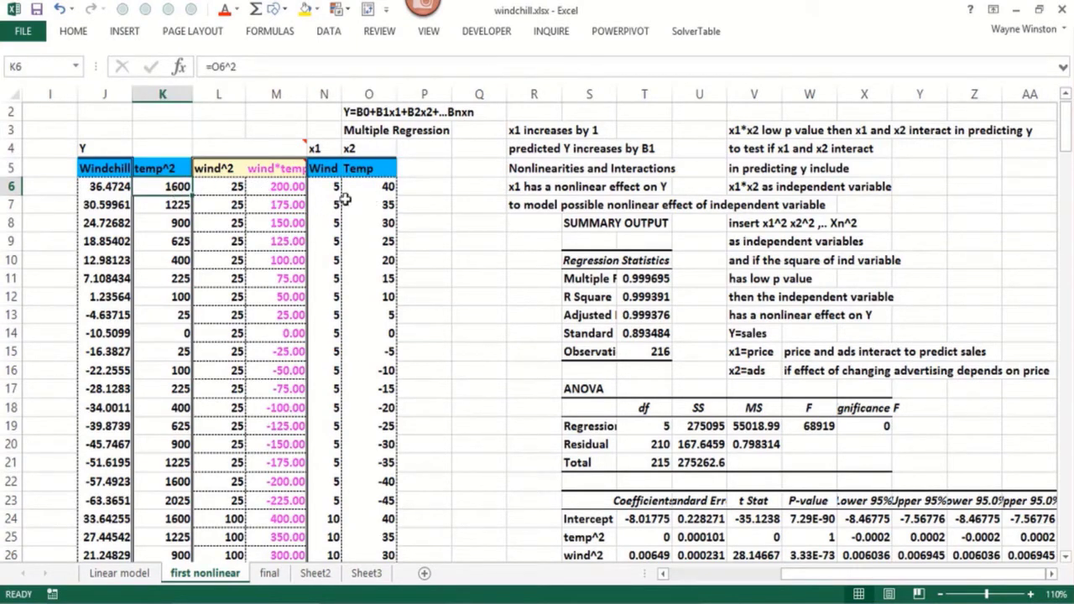
left_click(231, 190)
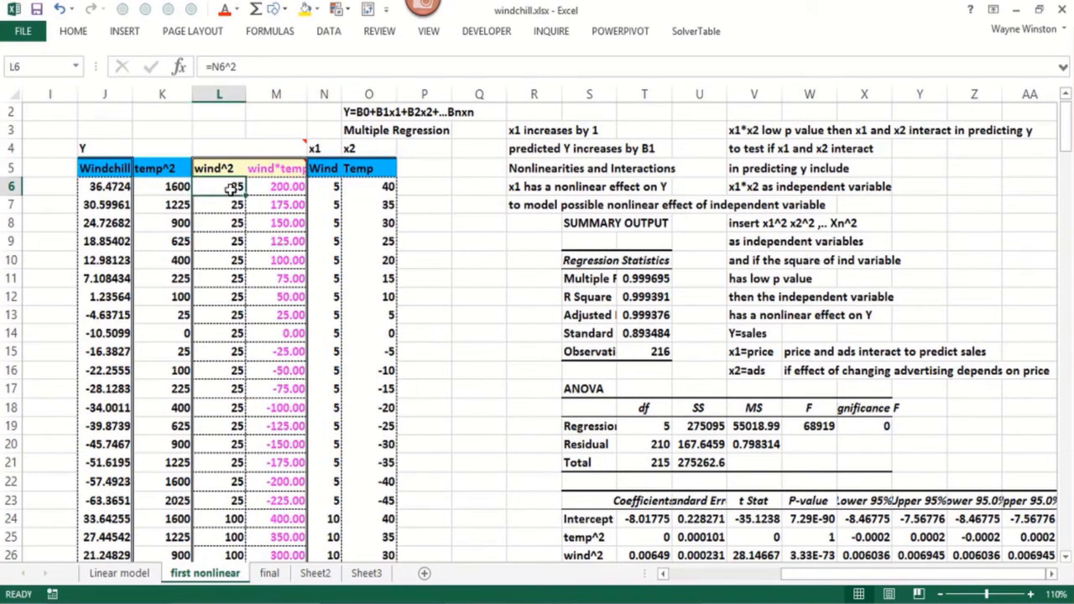
left_click(275, 189)
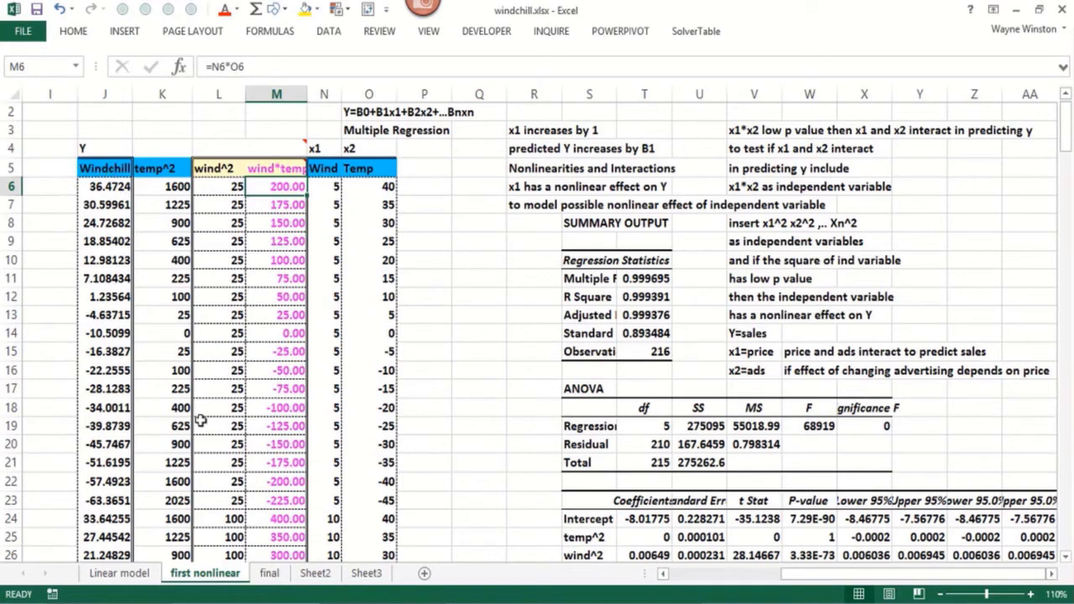
Highlight the Adjusted R Square value in cell B6 of the Linear model sheet with yellow fill
left_click(122, 575)
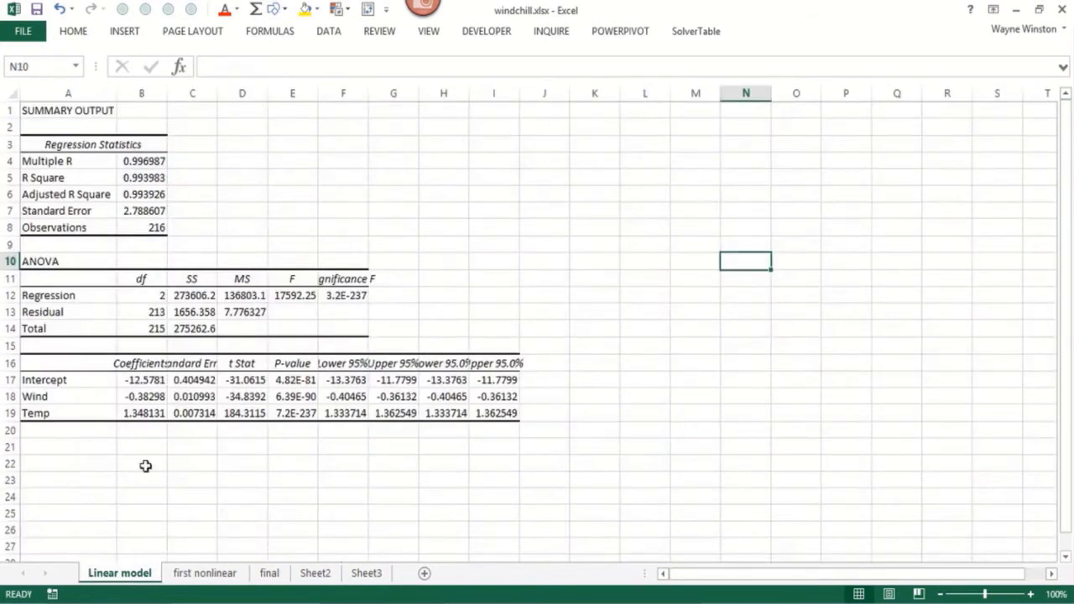
left_click(134, 195)
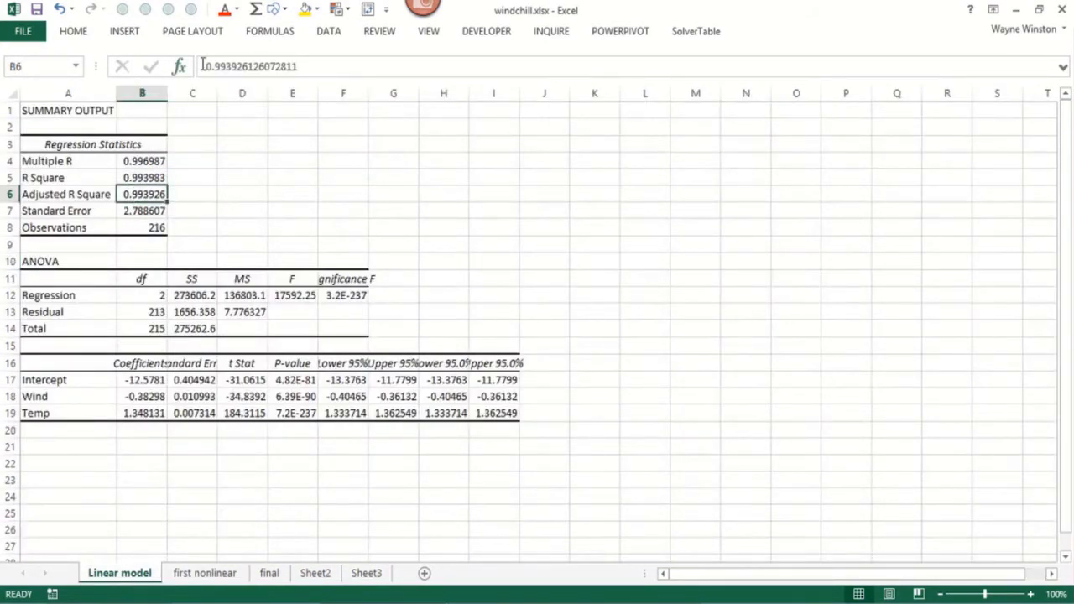
left_click(305, 8)
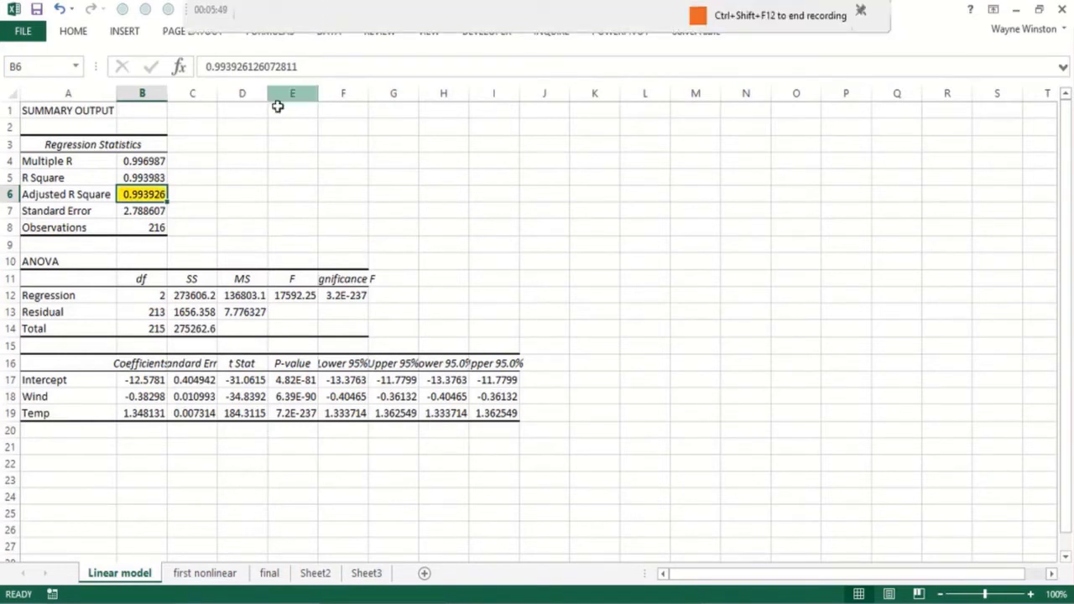
left_click(288, 165)
Check the linear model's standard error and color the R Square value in cell B5 red
left_click(141, 211)
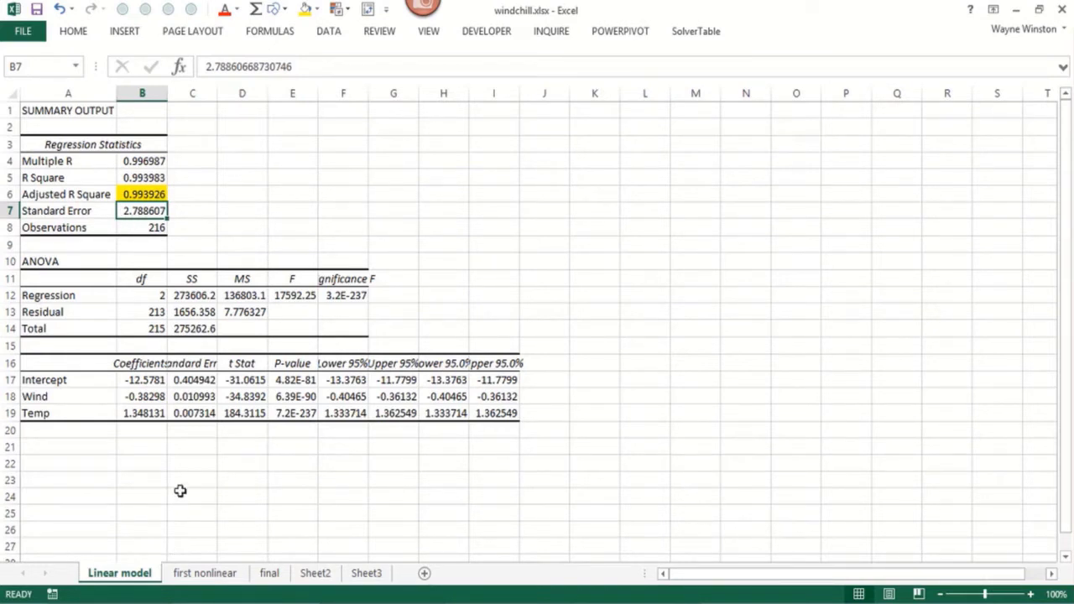
left_click(143, 179)
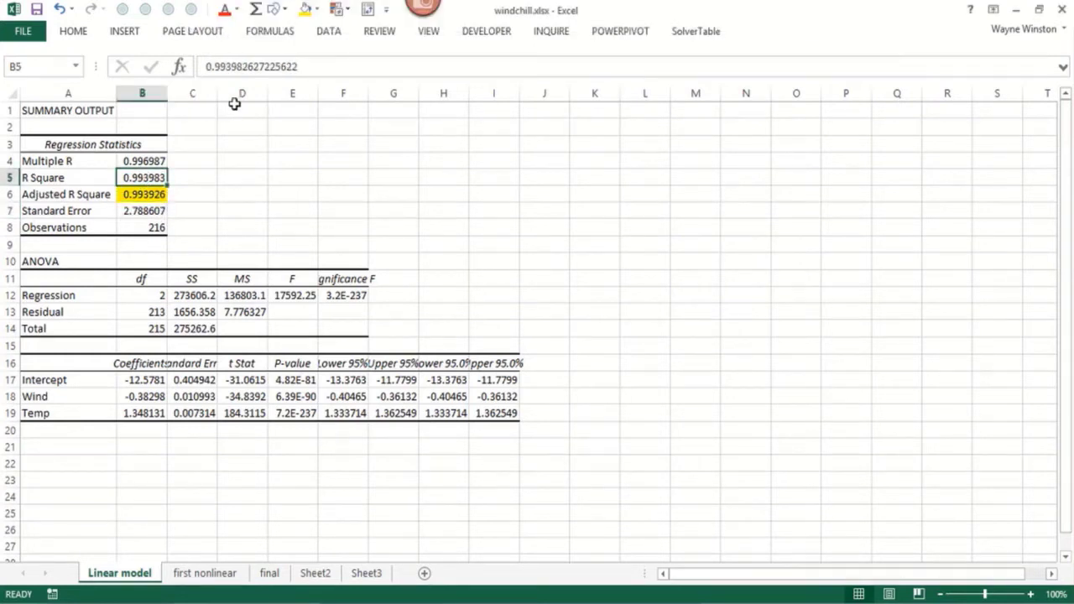
left_click(225, 10)
left_click(284, 226)
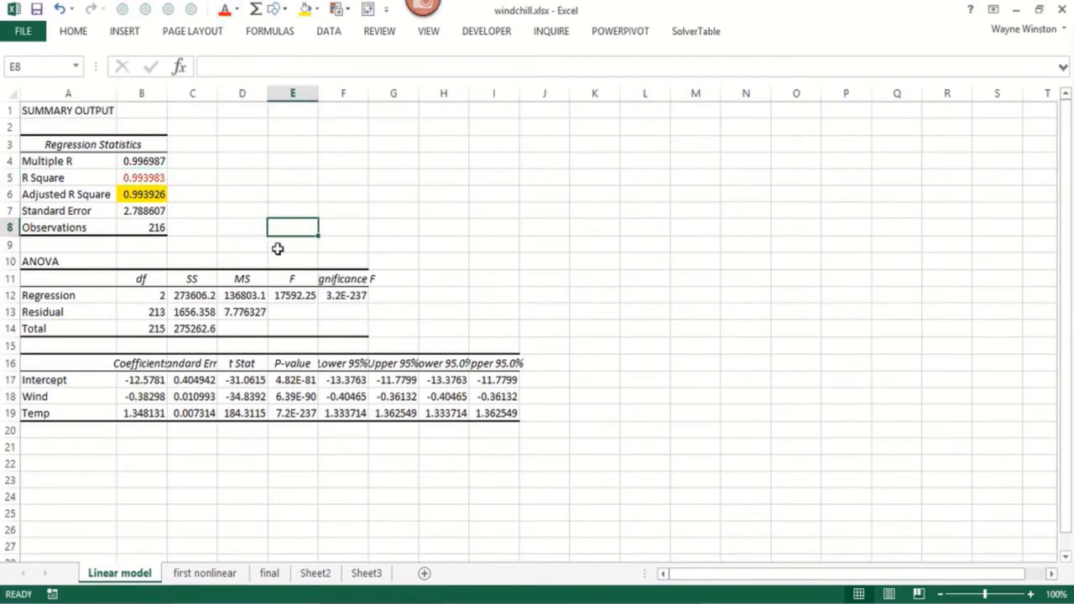
Examine the P-values and coefficients of Wind and Temp, and the standard error of the linear model
left_click(301, 397)
left_click(294, 415)
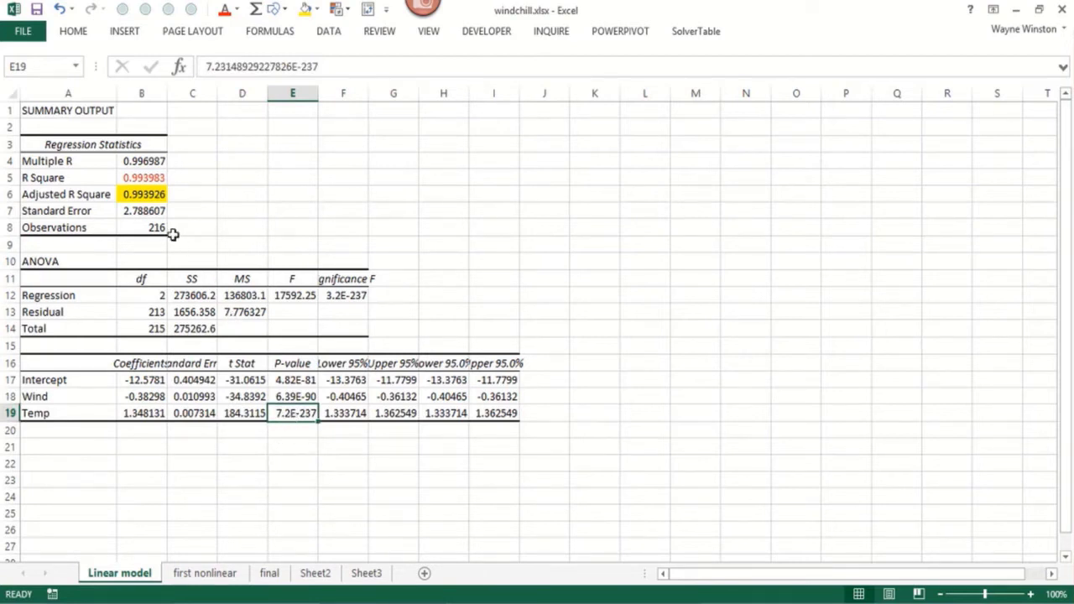
left_click(155, 397)
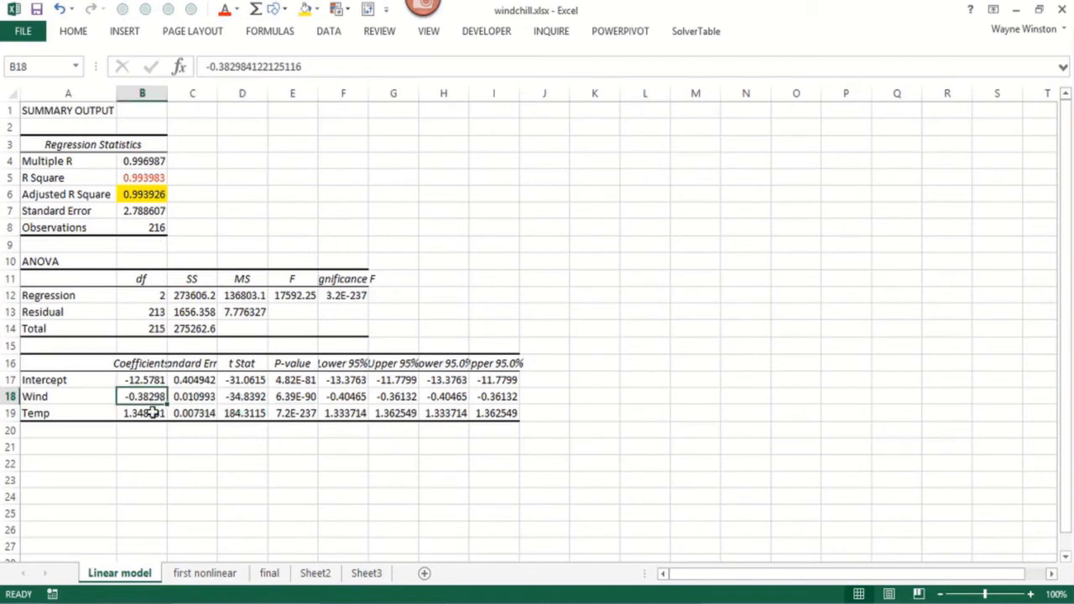
left_click(149, 413)
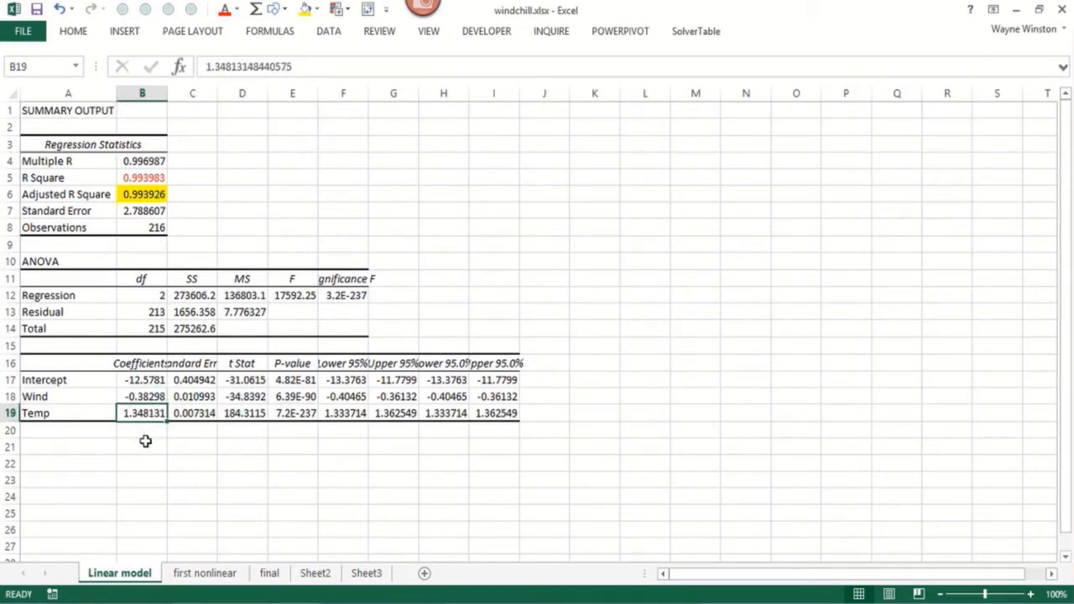
left_click(144, 441)
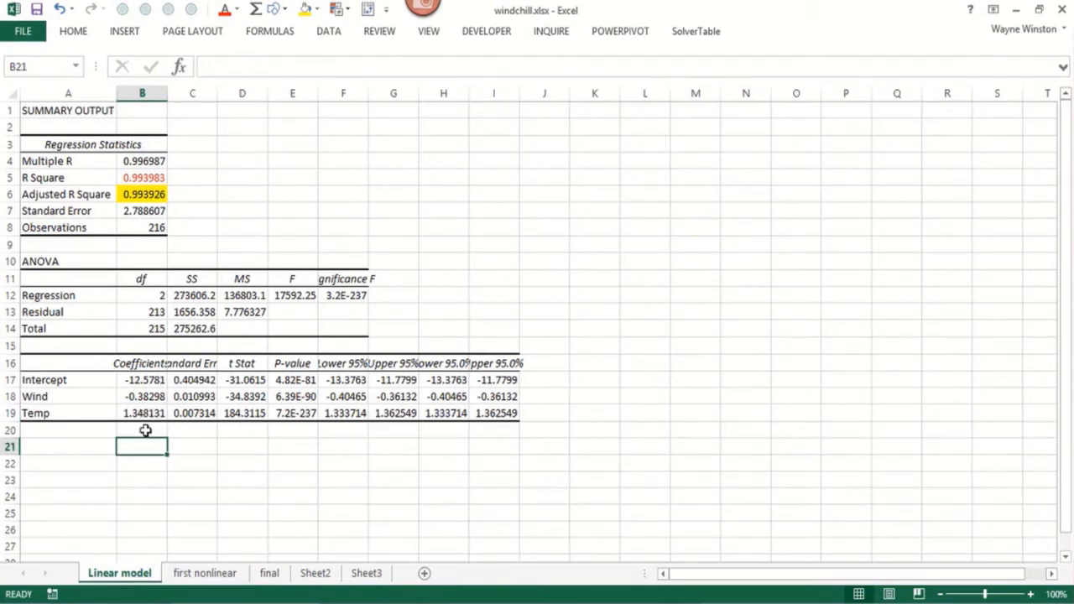
left_click(143, 402)
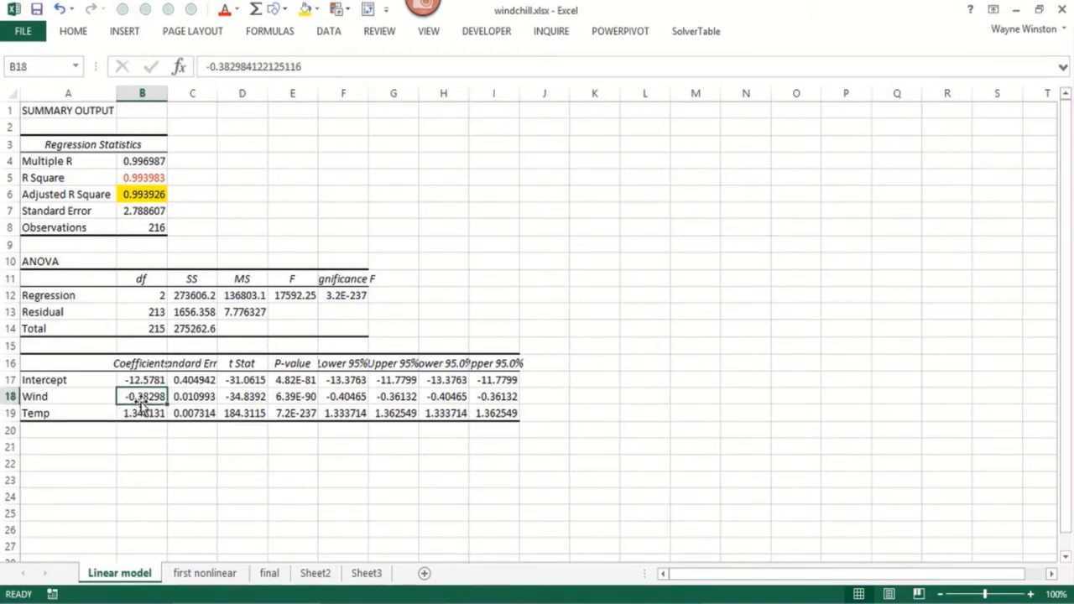
left_click(142, 429)
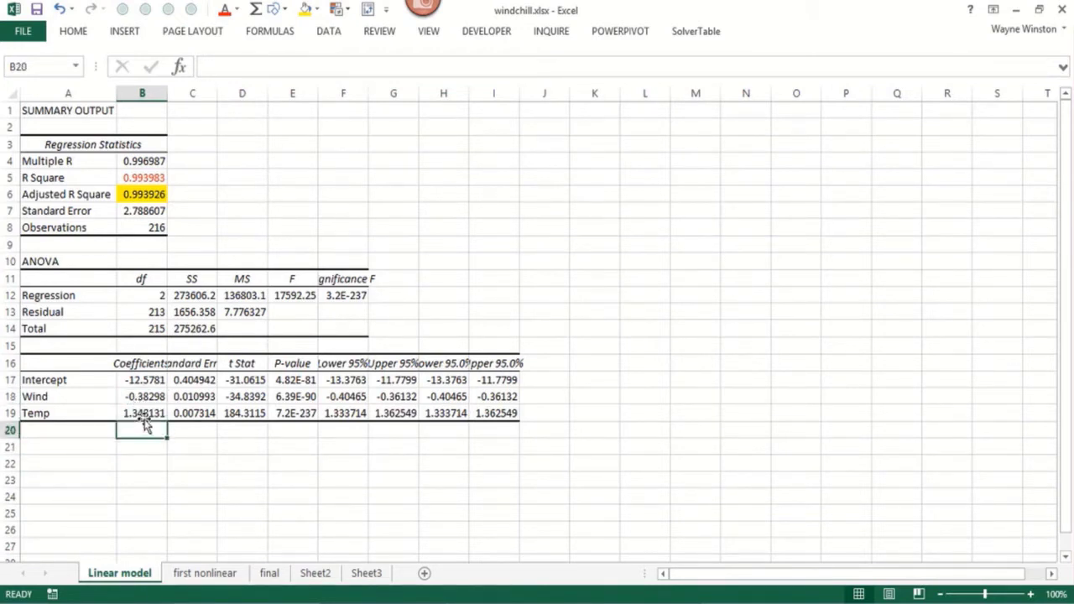
left_click(144, 413)
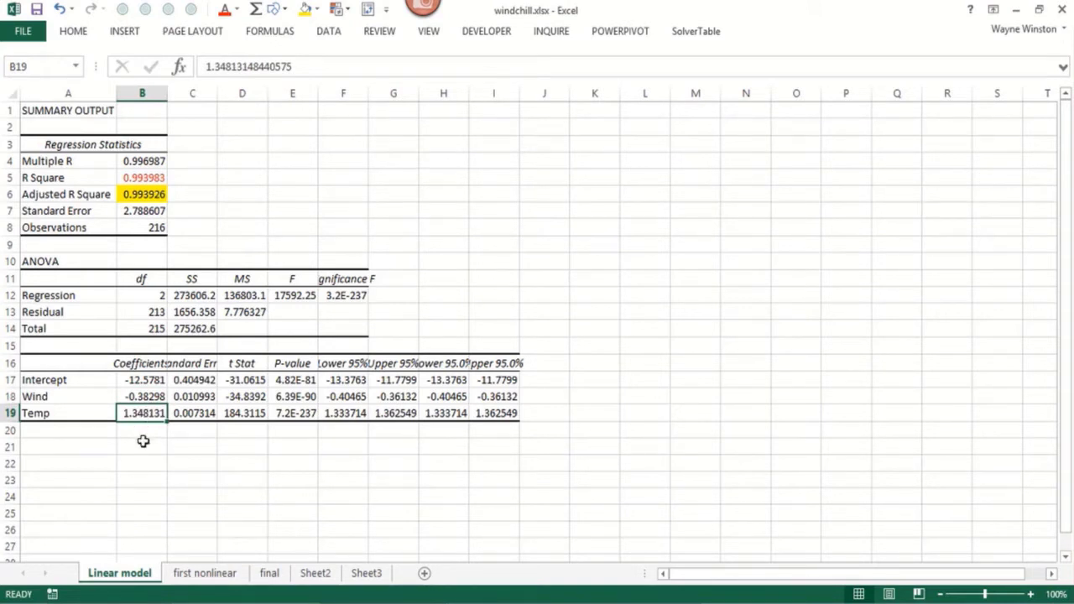
left_click(136, 212)
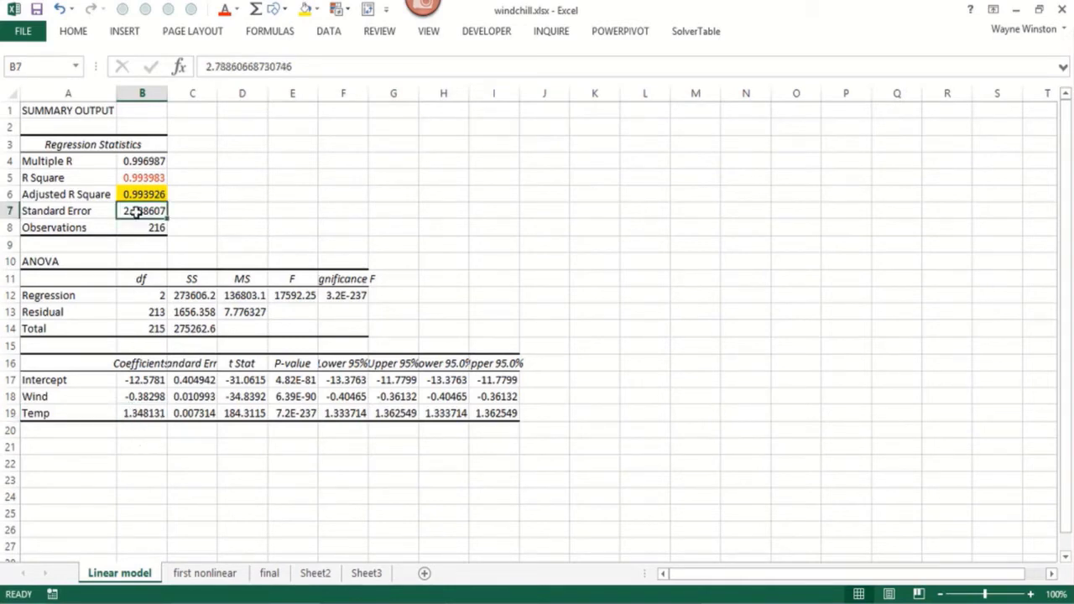
Fill the independent variable columns from temp^2 through Temp (K5:O221) on the first nonlinear sheet with yellow
left_click(212, 574)
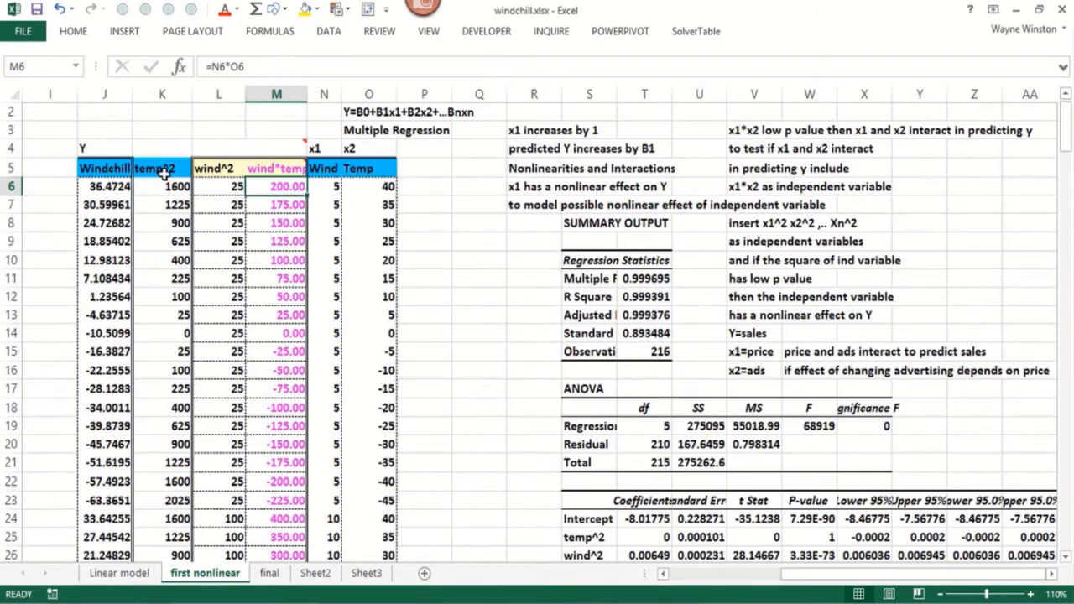
left_click_drag(161, 169, 354, 183)
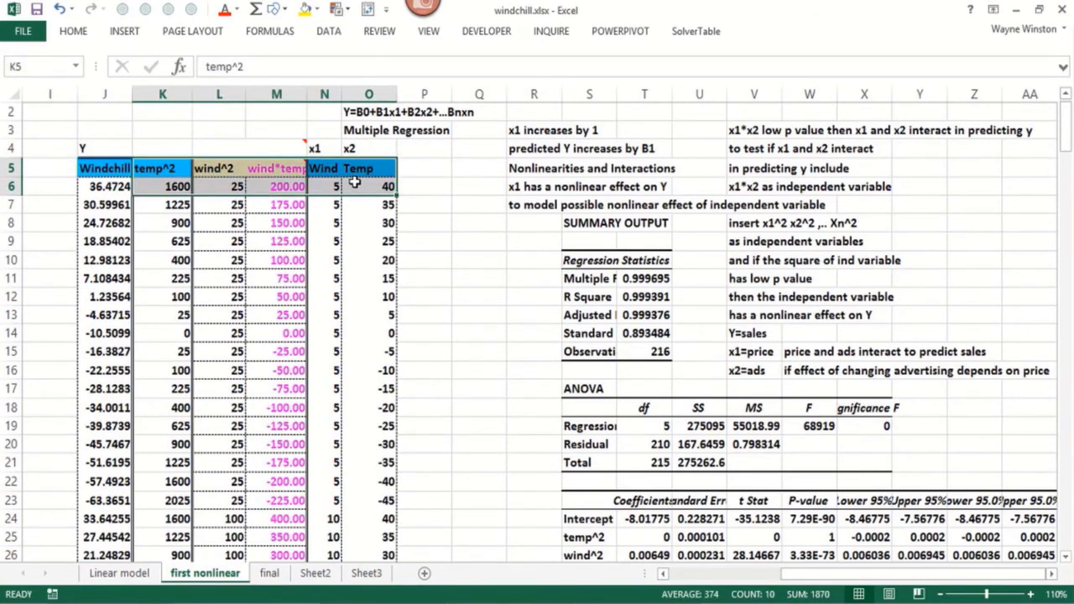
key("ctrl+shift+Down")
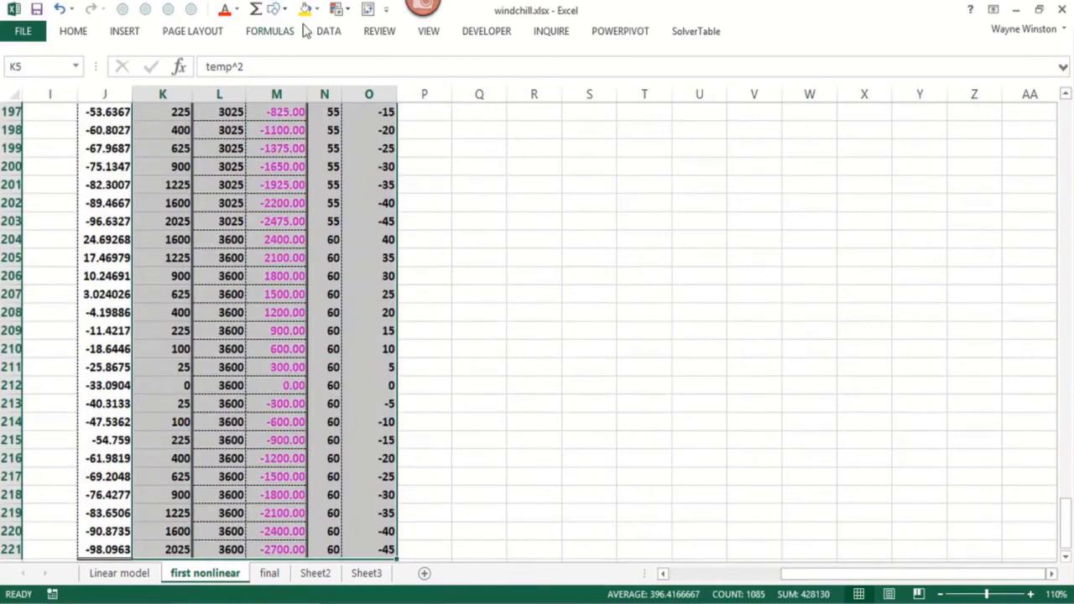
left_click(306, 10)
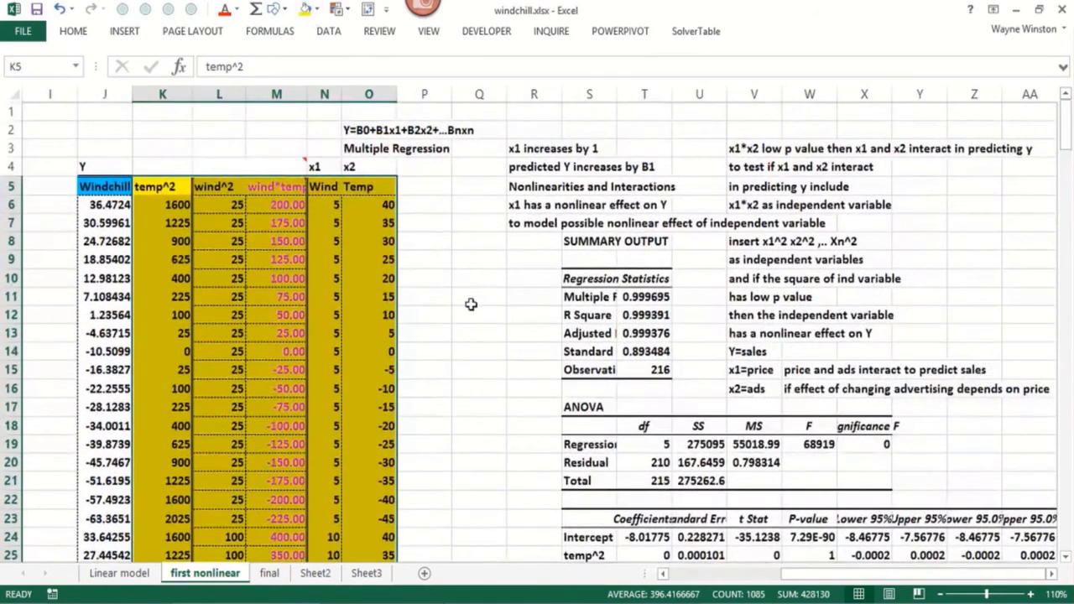
left_click(471, 307)
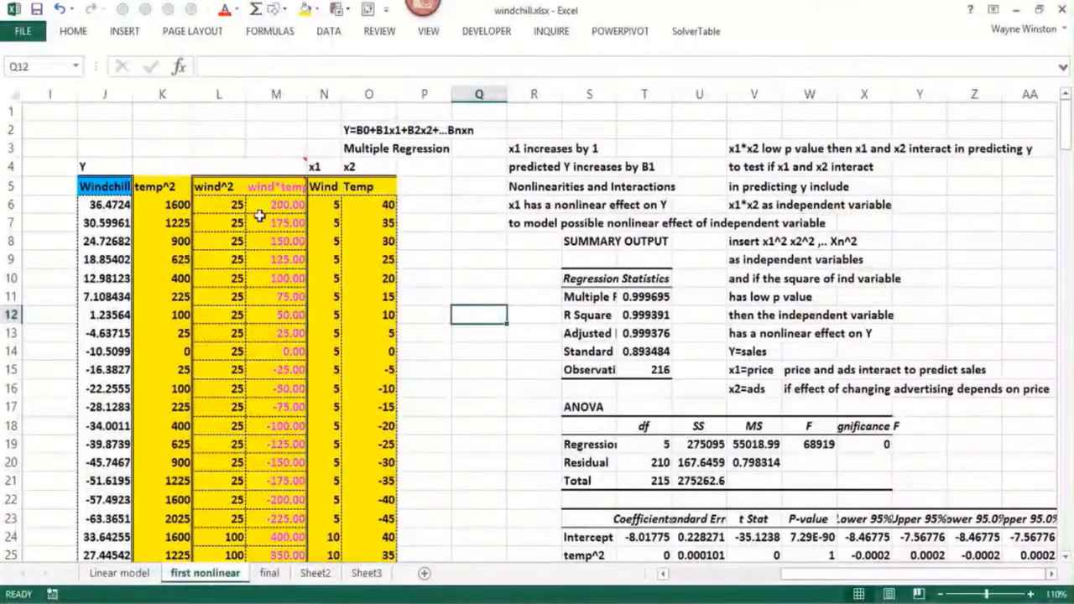
Widen column S to fit the regression statistics labels and compare the nonlinear standard error with the Linear model sheet's
left_click(547, 535)
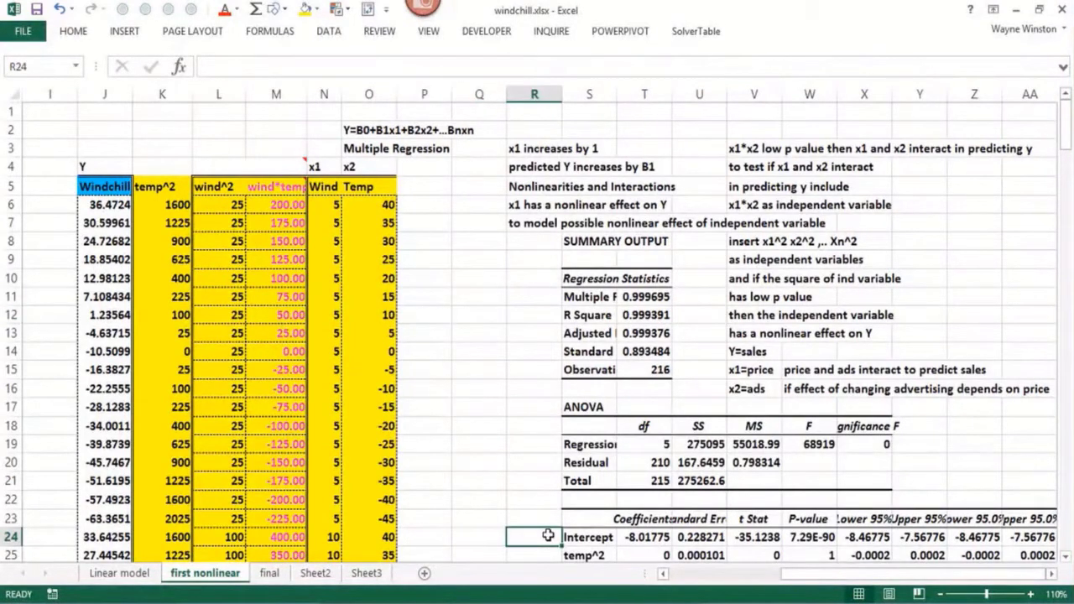
left_click(642, 353)
left_click_drag(616, 94, 645, 106)
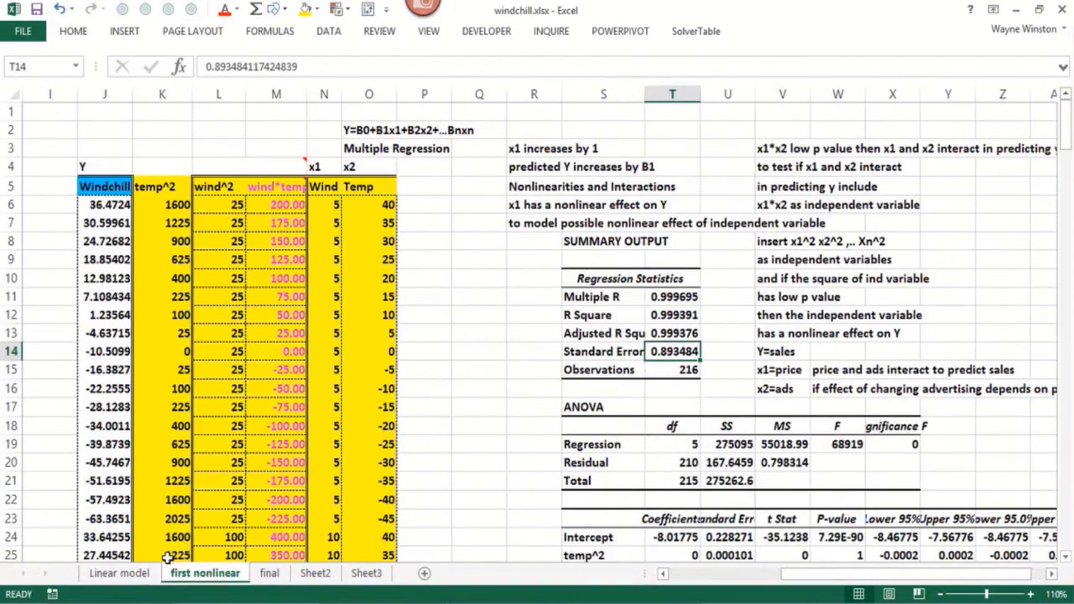
left_click(126, 574)
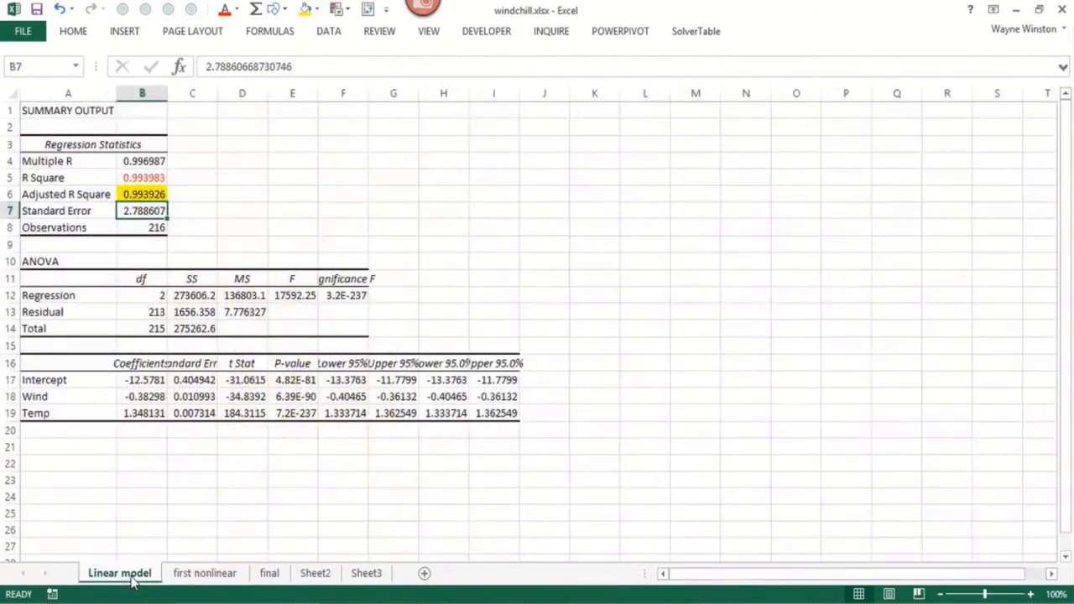
left_click(187, 579)
Color the P-values of the five independent variables in cells W25:W29 of the nonlinear regression output red
left_click(485, 479)
key("Down")
key("Down")
key("Down")
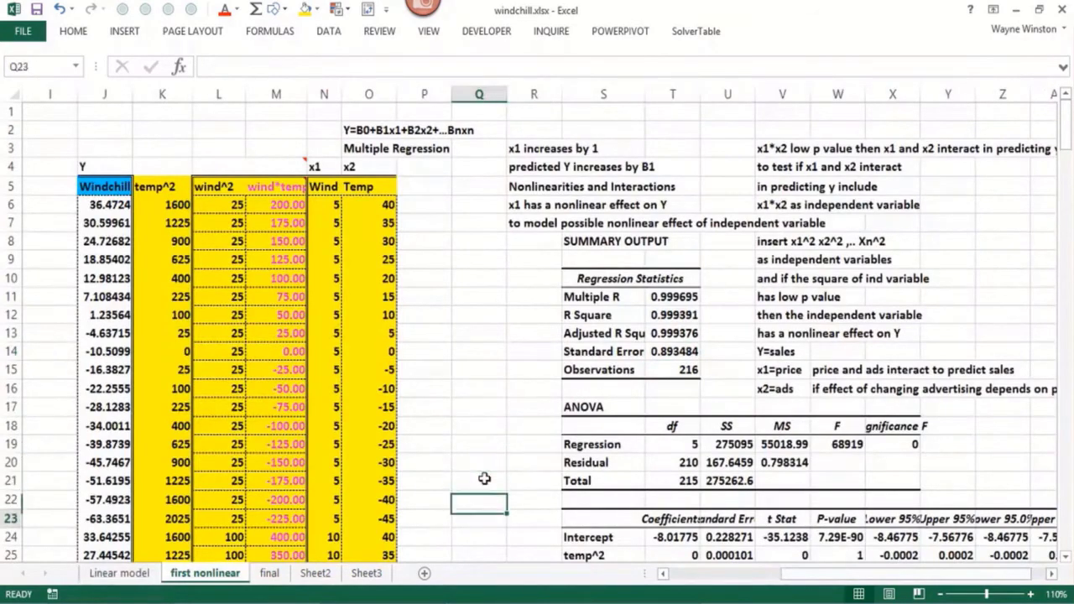
key("Down")
key("Down")
key("Down")
key("Down")
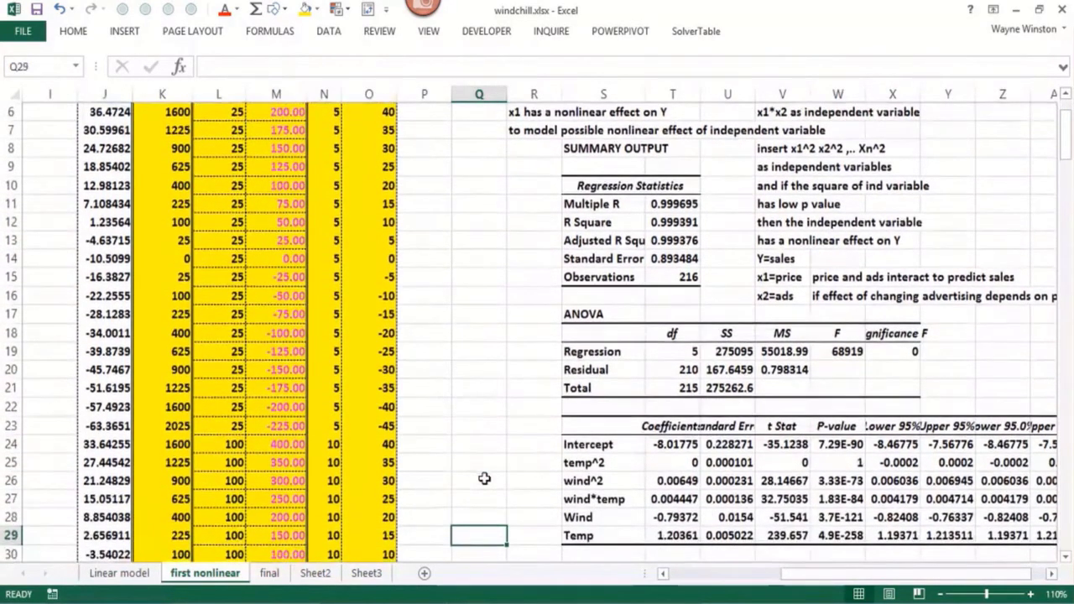
left_click_drag(839, 463, 835, 541)
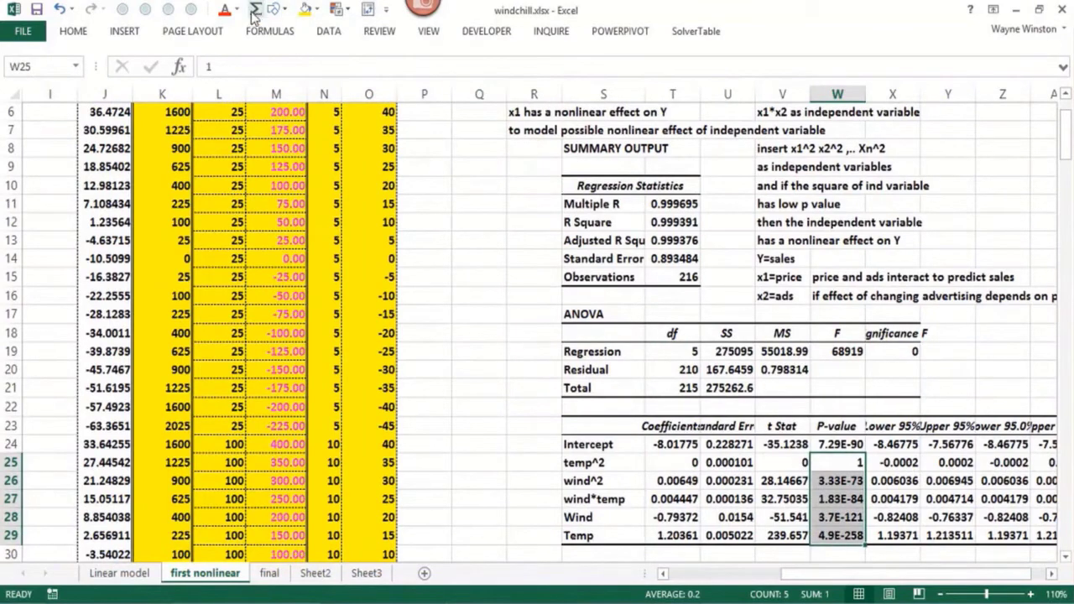
left_click(225, 12)
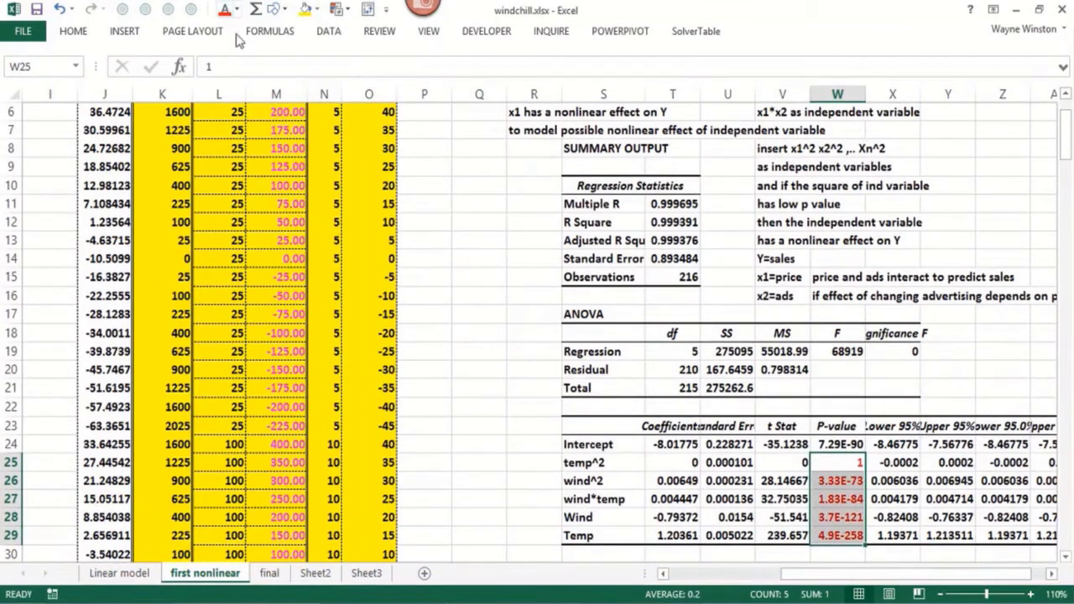
left_click(535, 464)
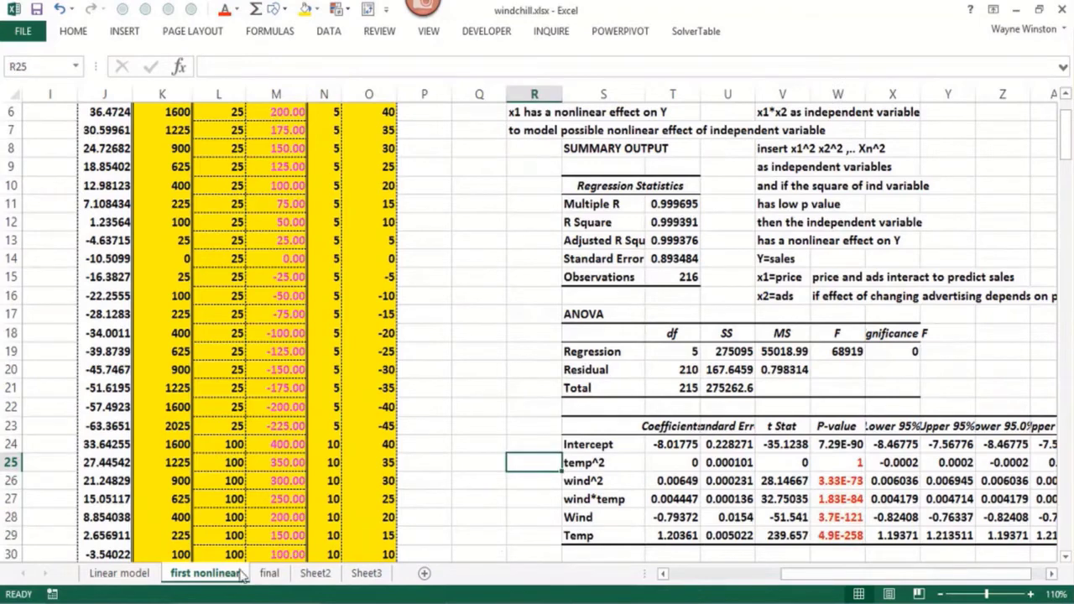
On the final sheet, check the standard error and P-values, and fill the regression coefficients in T24:T28 with yellow
left_click(269, 573)
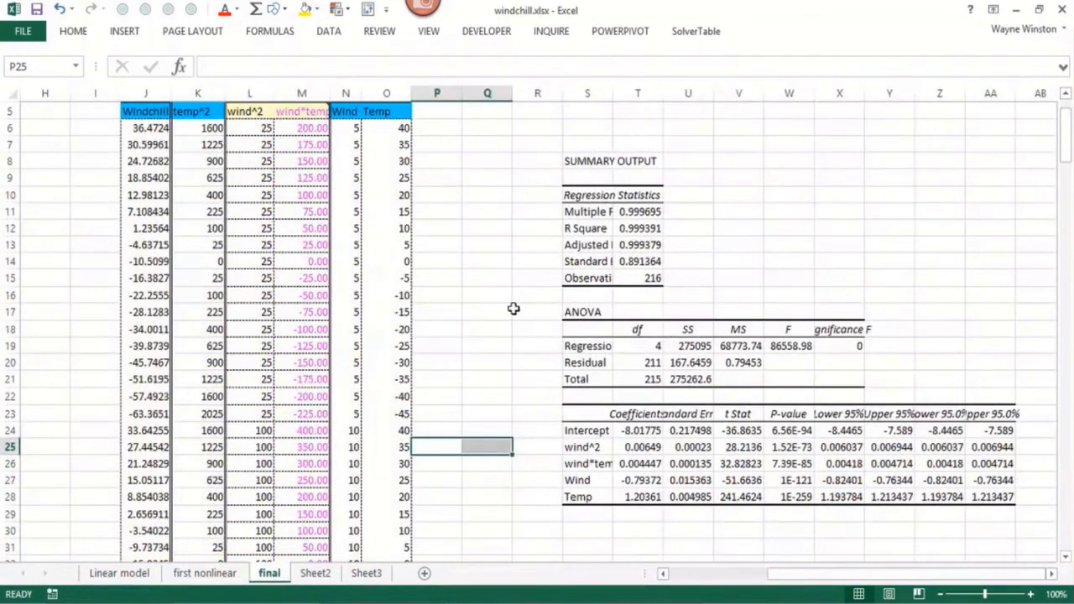
left_click(639, 262)
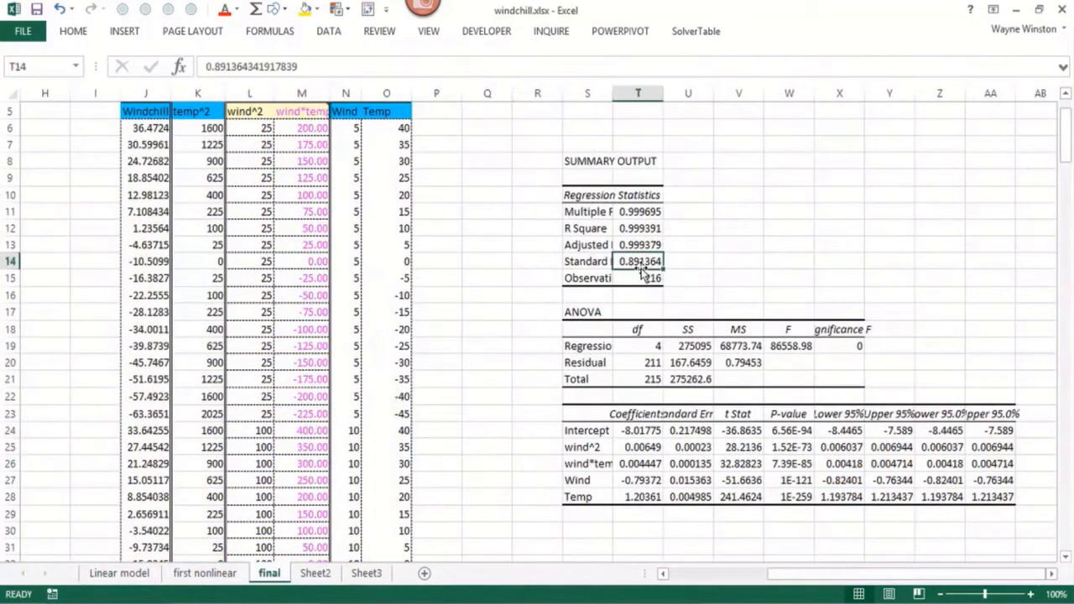
left_click(740, 218)
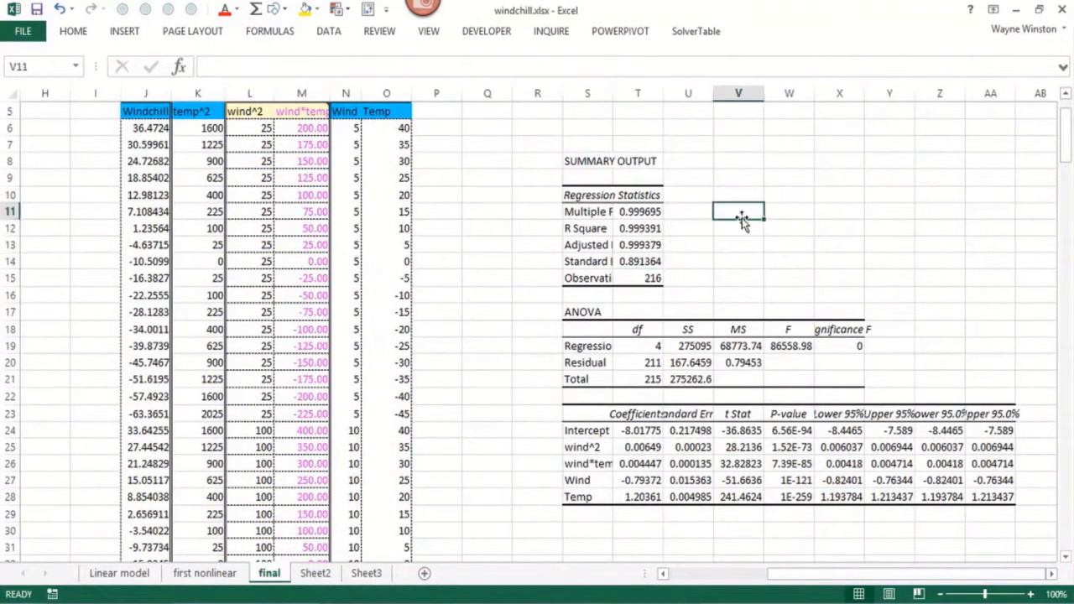
left_click(631, 263)
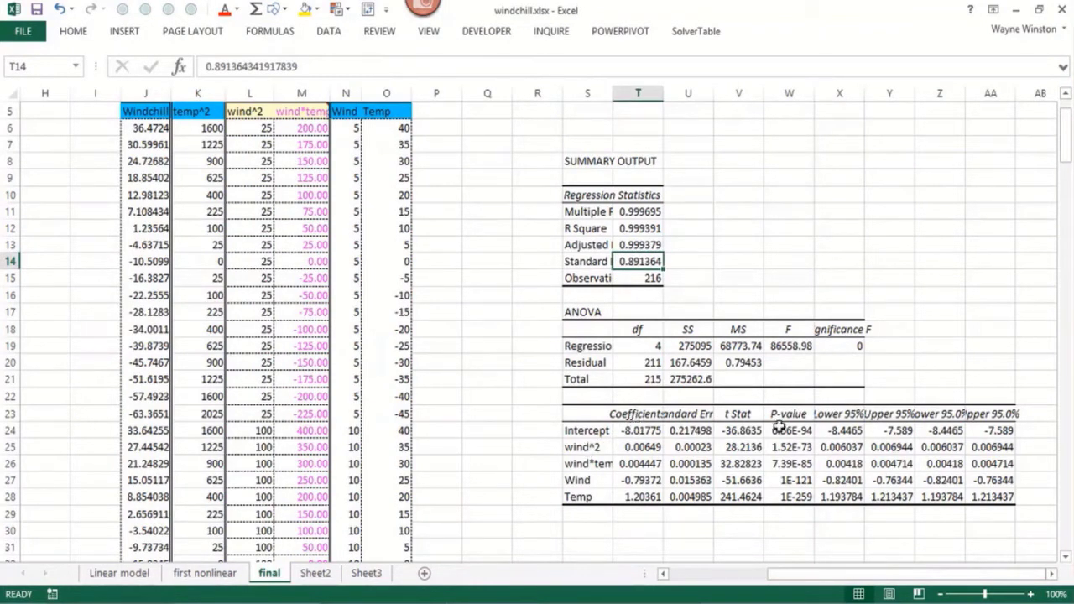
left_click_drag(789, 430, 791, 495)
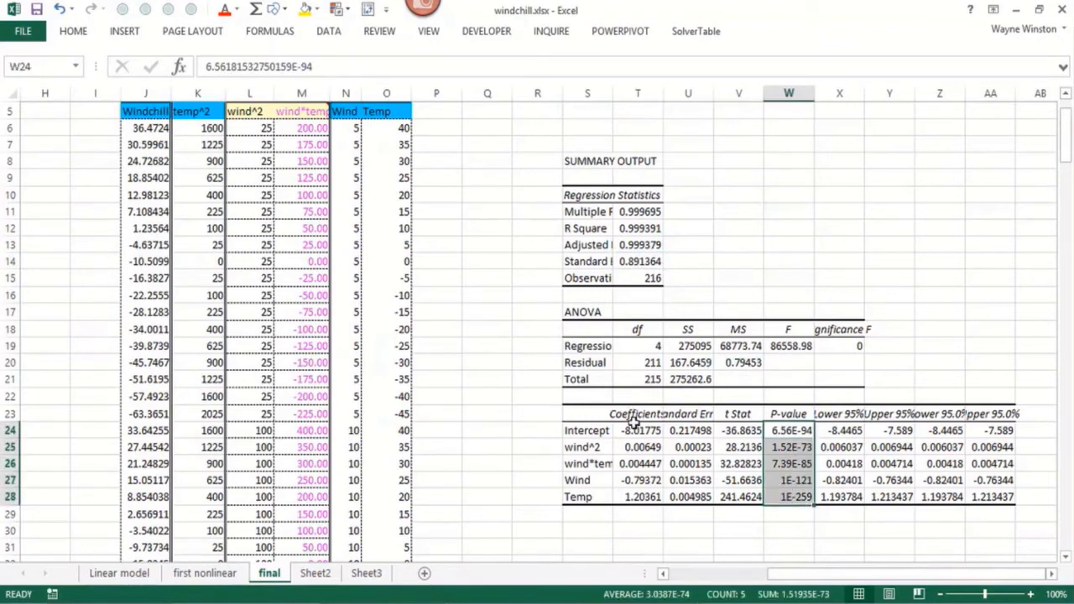
left_click_drag(636, 428, 638, 496)
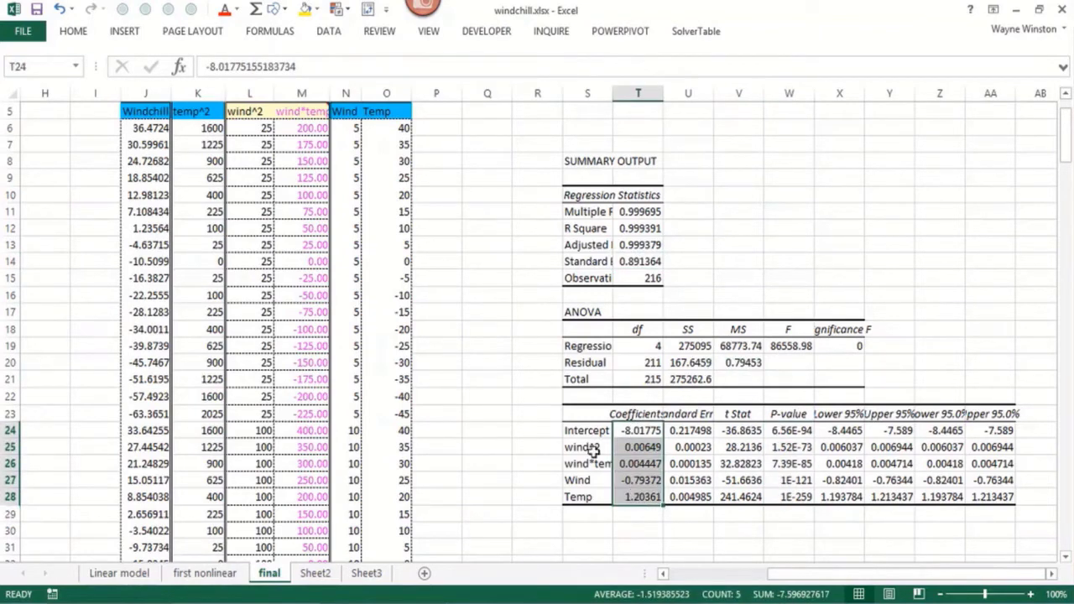
left_click(305, 9)
Enter the start of the prediction equation in cell Q6 as "Wind chill=-8.01+.00649*WIND^2+.004447*WIND*TEMP"
left_click(484, 122)
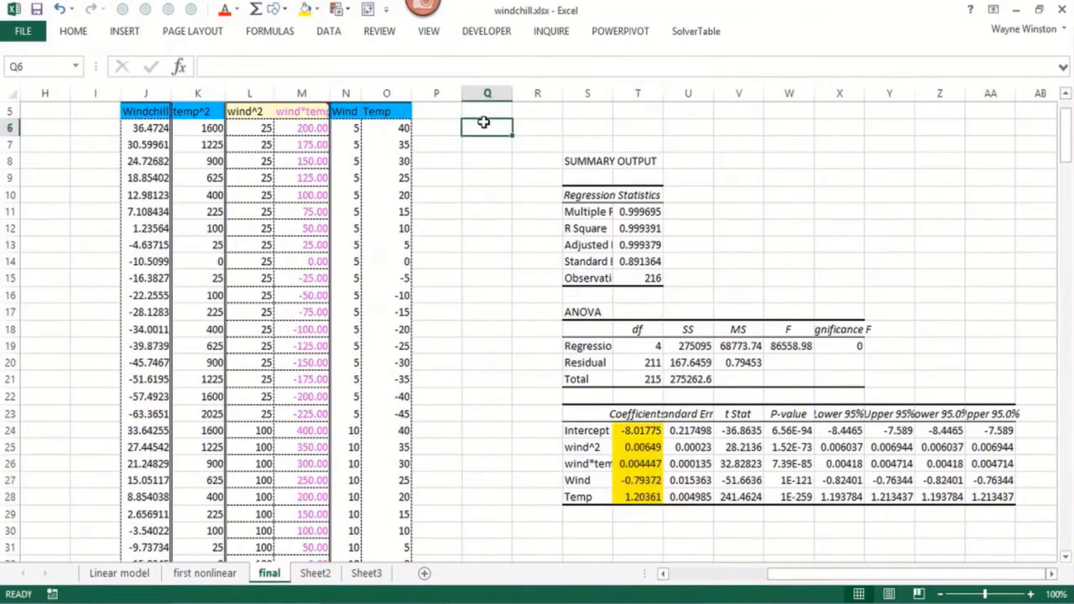
type("Wind chill=")
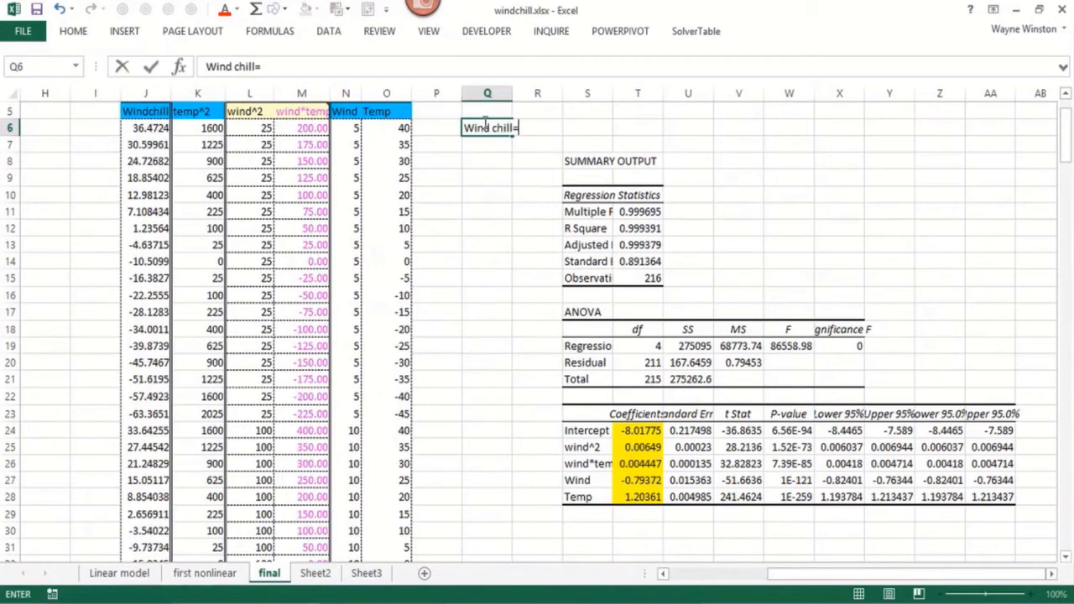
type("-8.01+.00649")
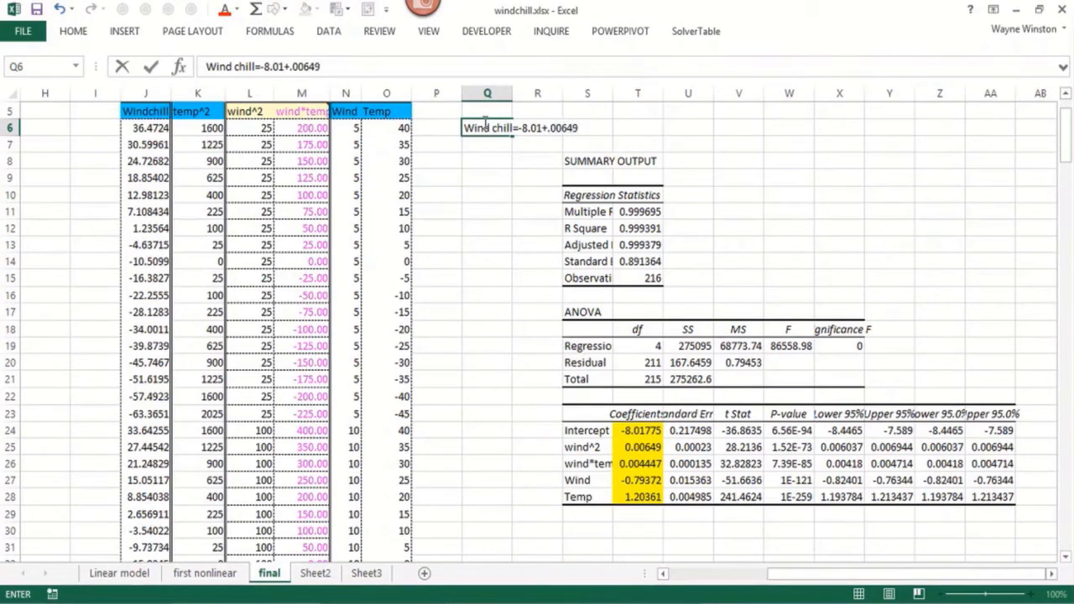
type("*WIND^2+.")
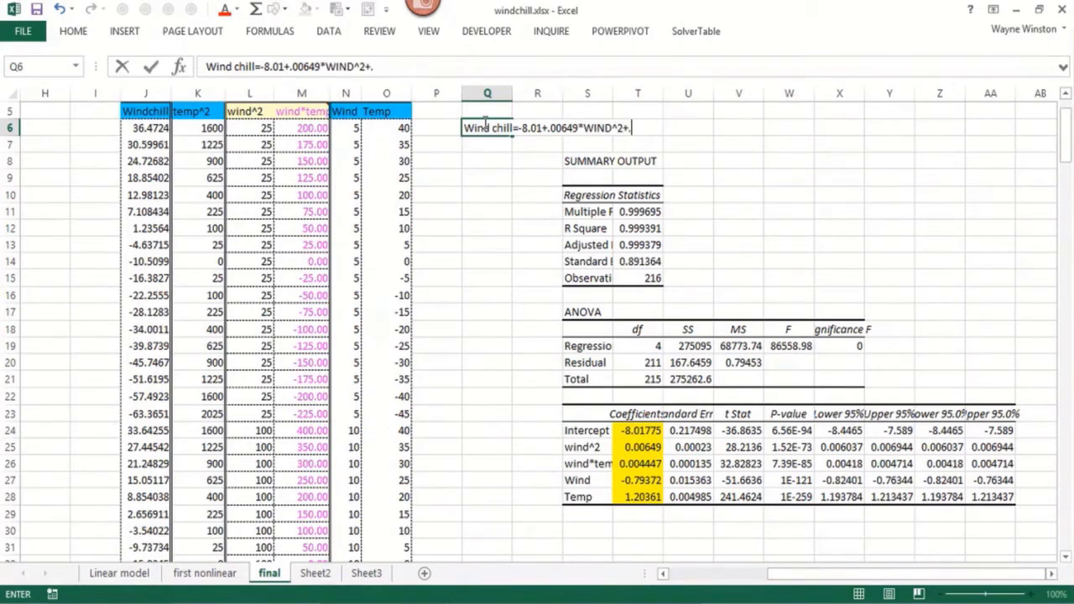
type("00")
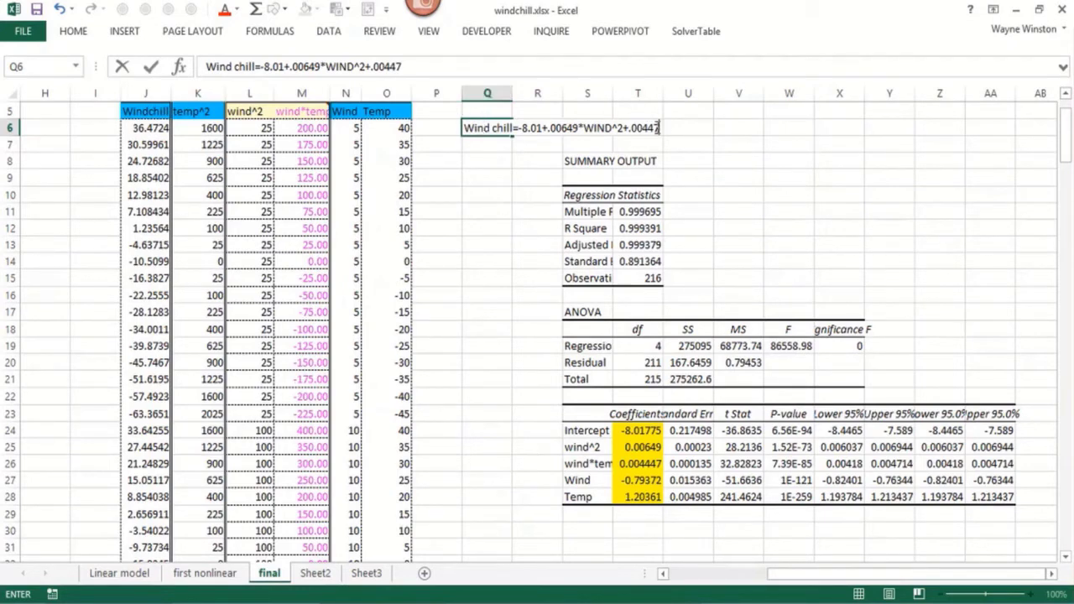
type("47*WIND")
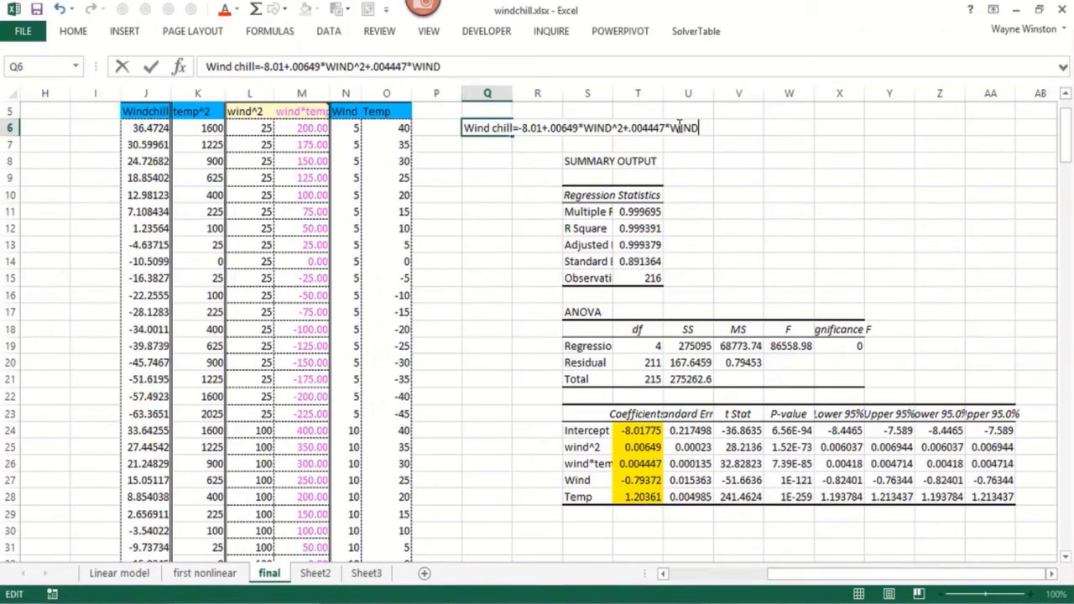
type("*TEMP")
left_click(701, 161)
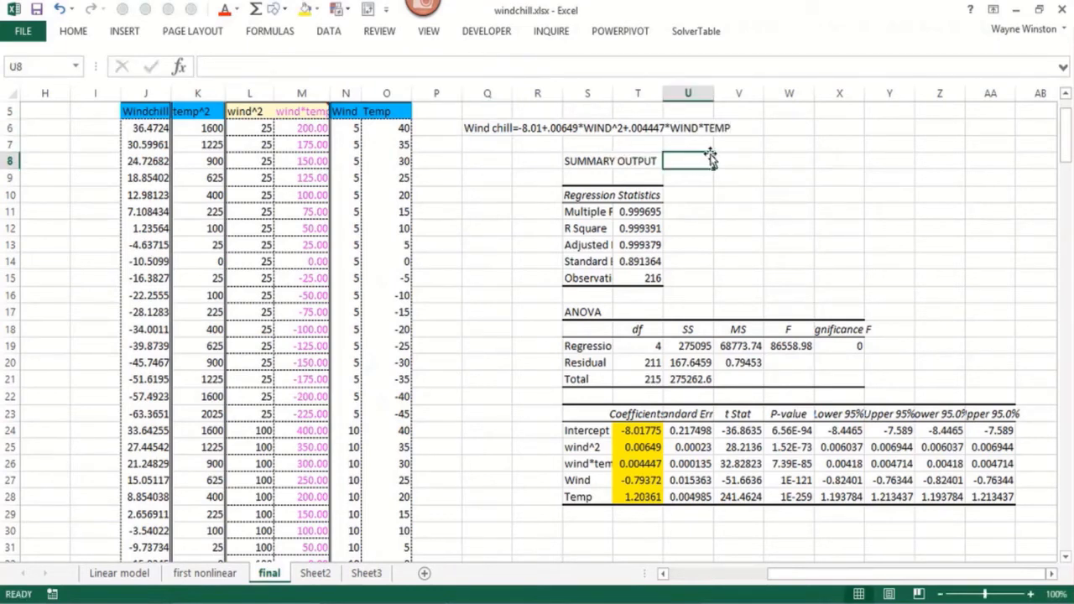
Append the linear terms "-.79372*WIND+1.20361*TEMP" to the end of the wind chill equation in Q6
left_click(661, 134)
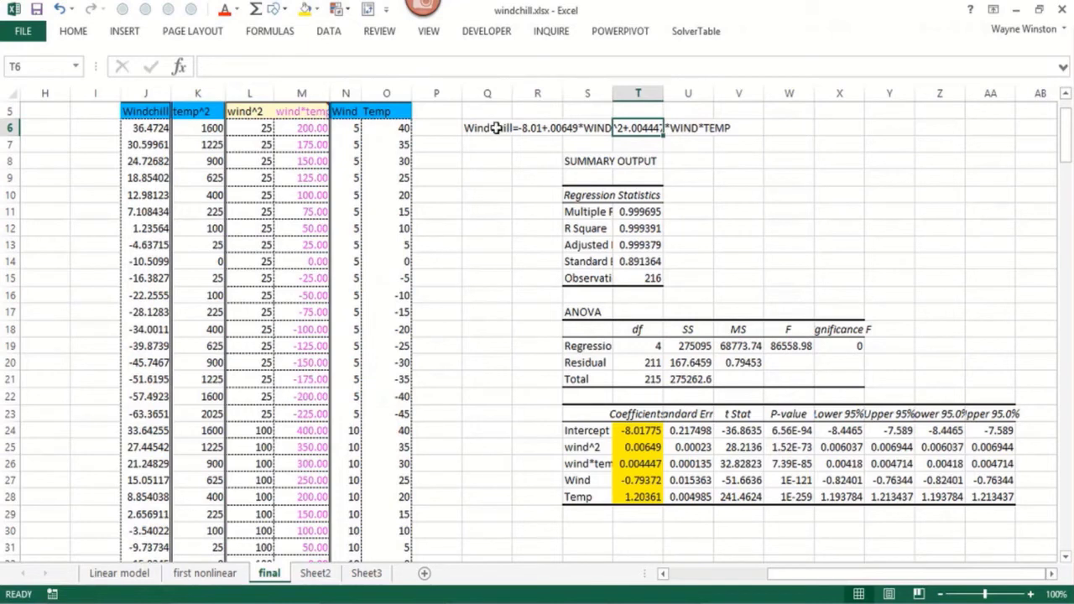
left_click(497, 128)
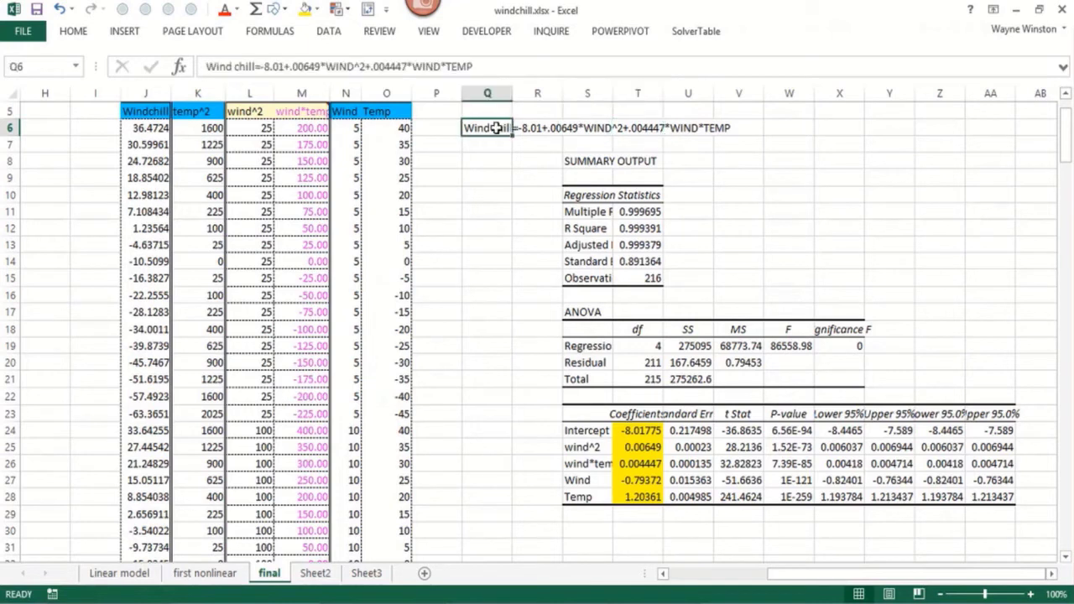
left_click(484, 67)
type("-.7")
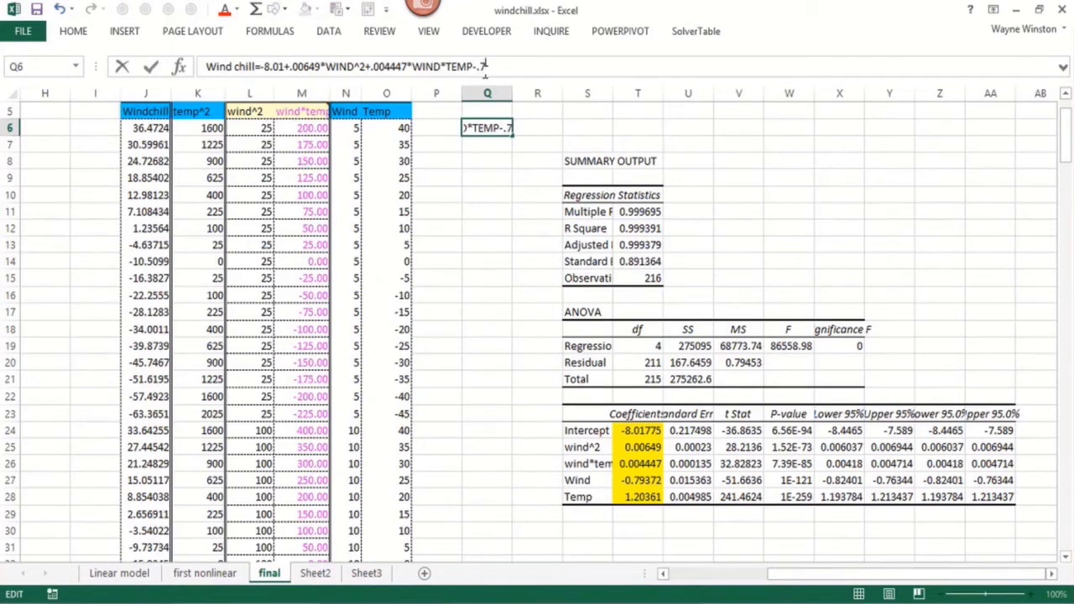
type("9372*WIND")
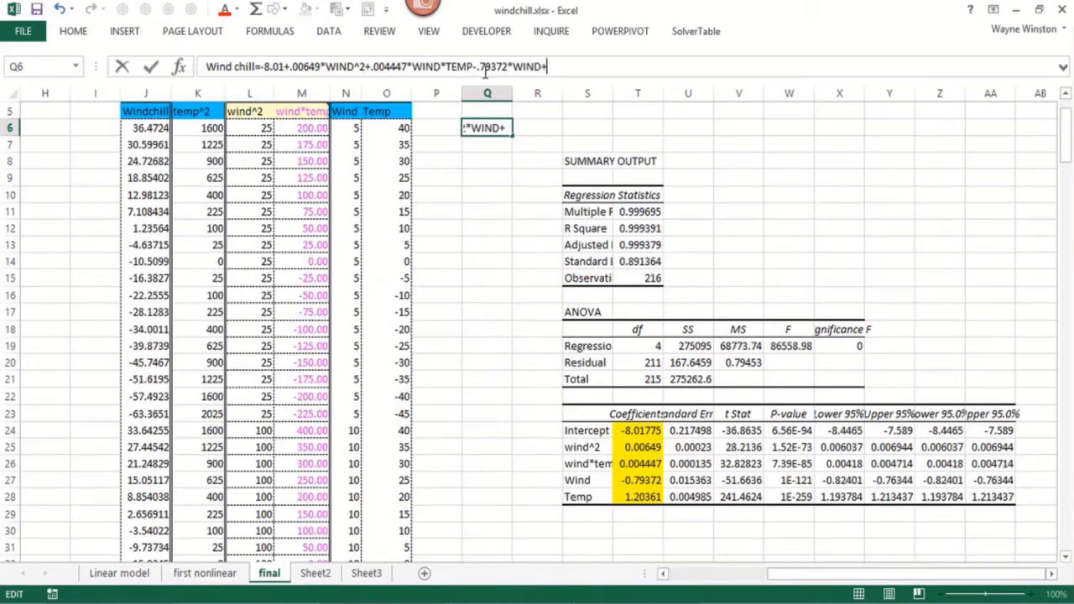
type("+1.20361")
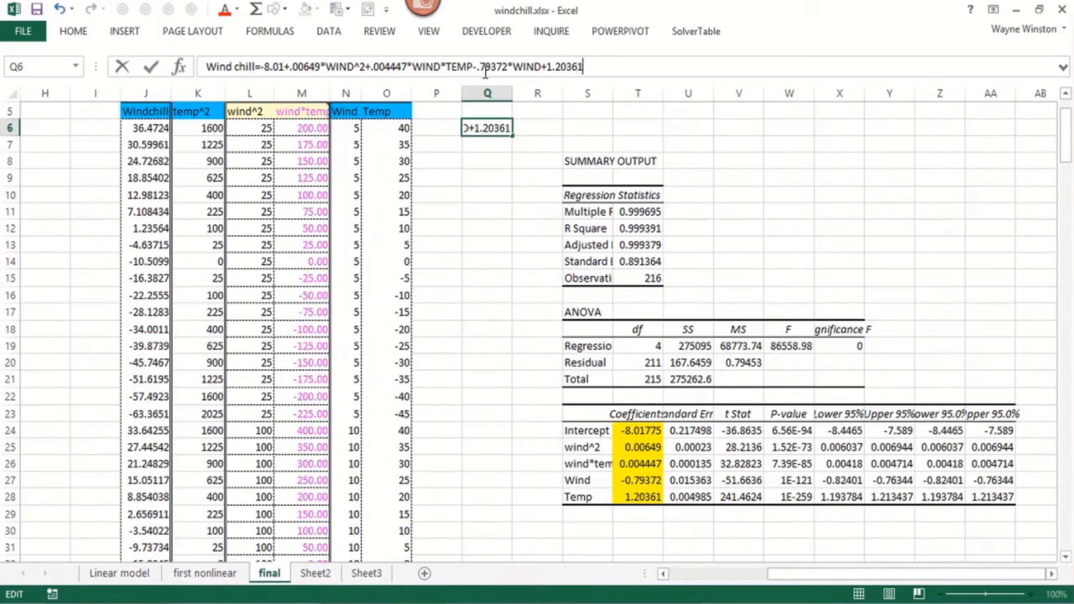
type("*TEMO")
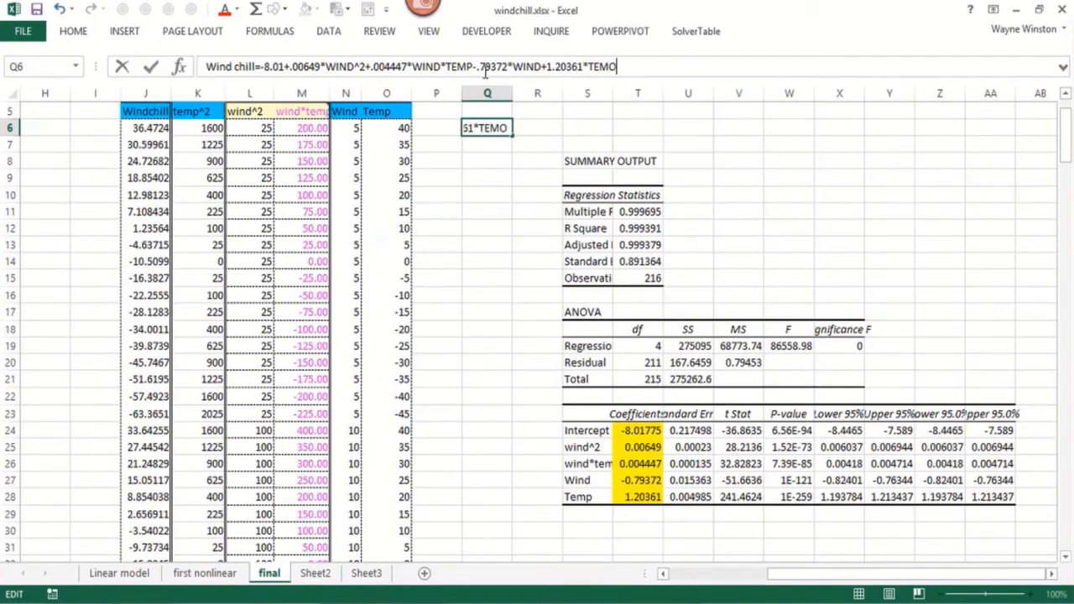
key("BackSpace")
type("P")
key("Return")
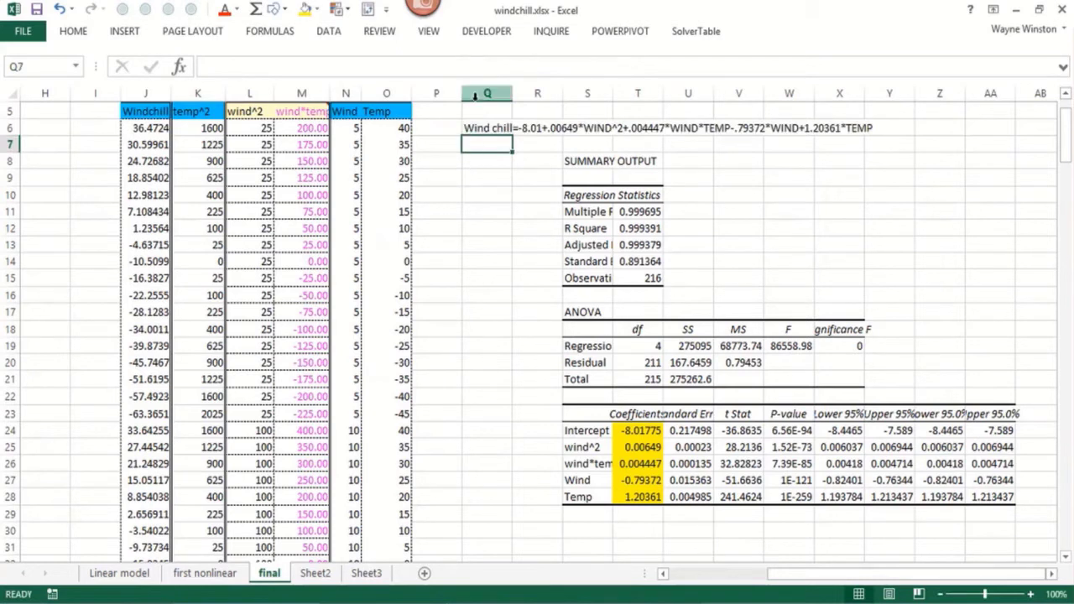
Fill the equation range Q5:X6 with yellow and widen column S to fit the regression output labels
left_click_drag(483, 109, 836, 130)
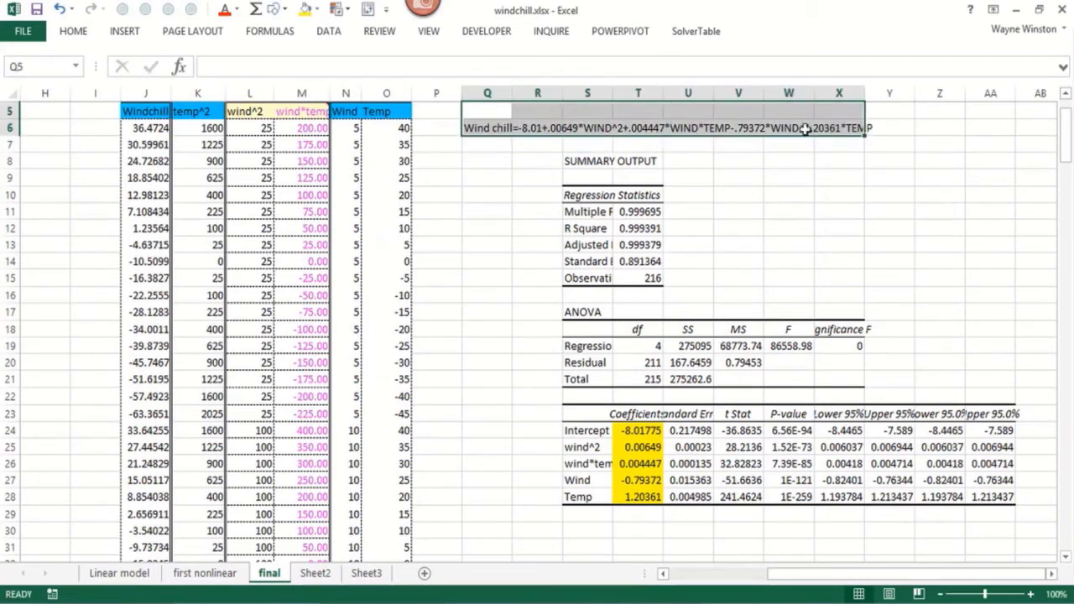
left_click(305, 10)
left_click(638, 261)
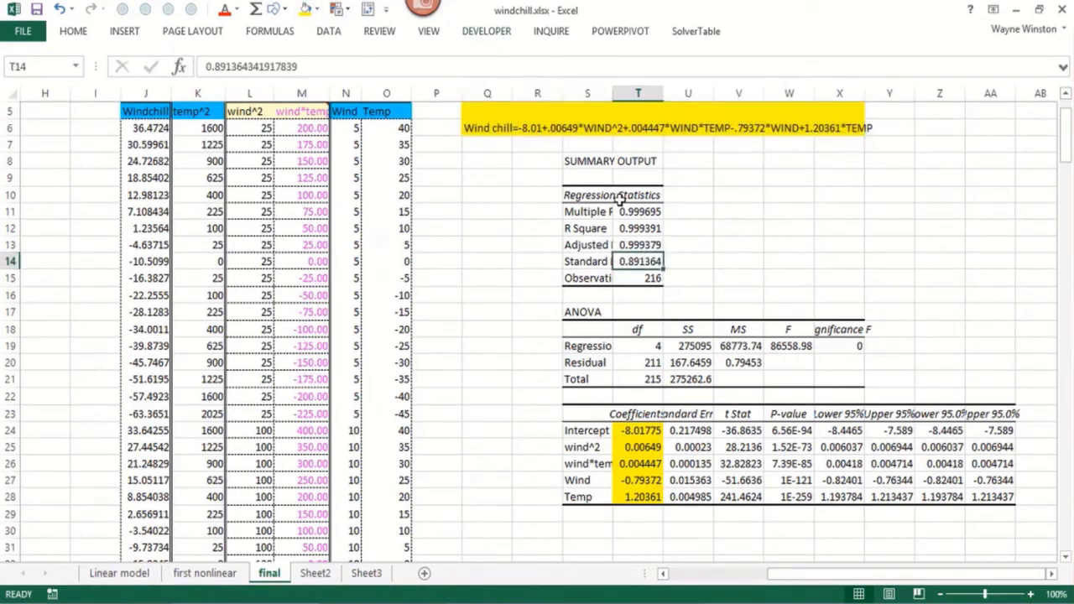
left_click_drag(613, 94, 632, 95)
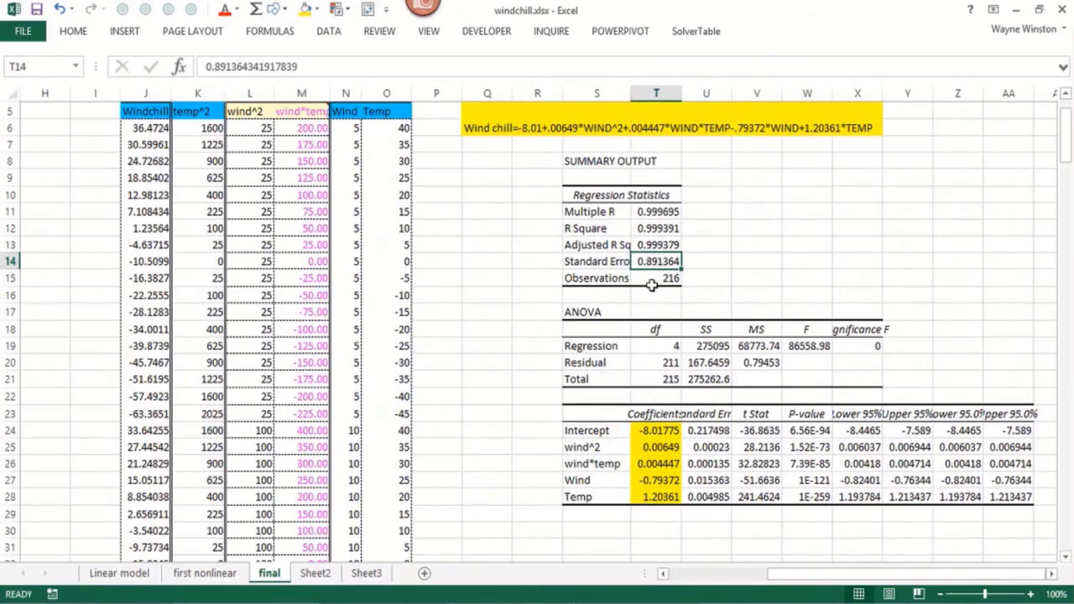
left_click(518, 358)
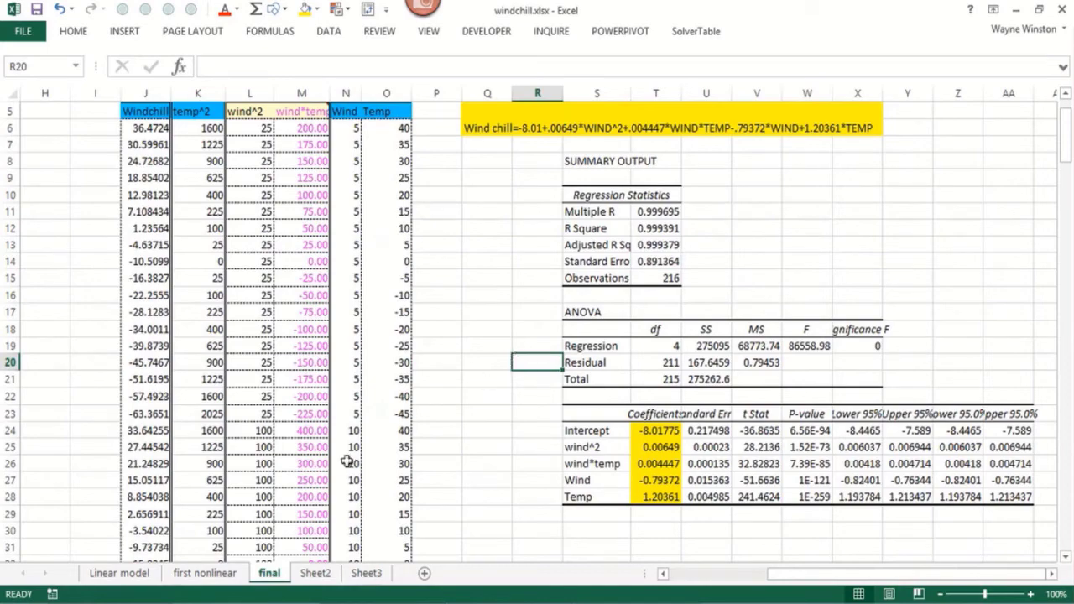
On the first nonlinear sheet, examine the formulas behind the wind^2 and wind*temp columns in rows 6 and 7
left_click(225, 581)
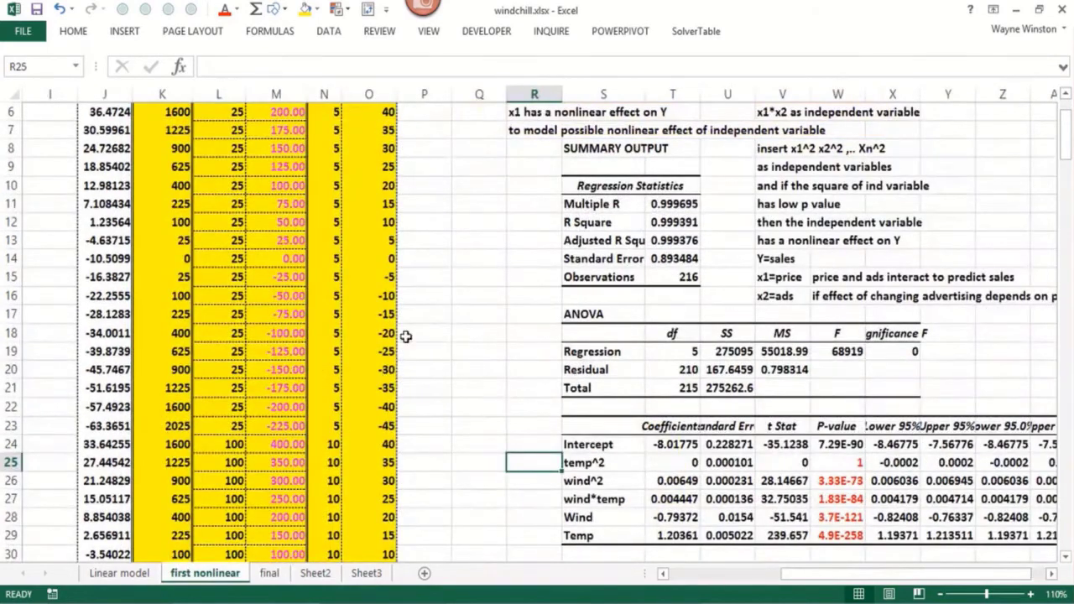
left_click(436, 288)
scroll(435, 290, "up", 1)
scroll(435, 291, "up", 1)
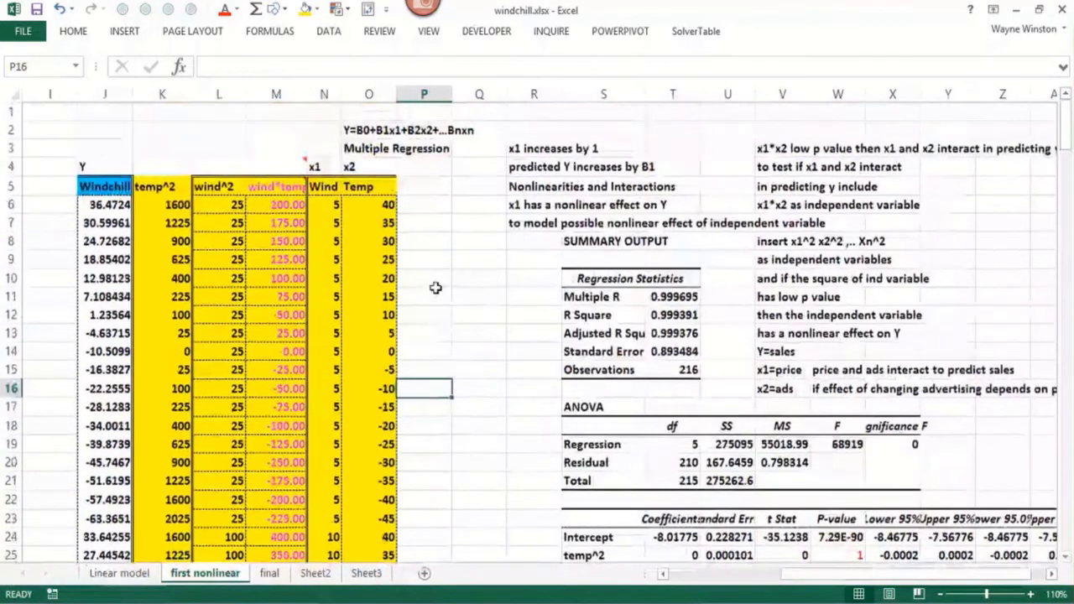
left_click(230, 193)
left_click(299, 194)
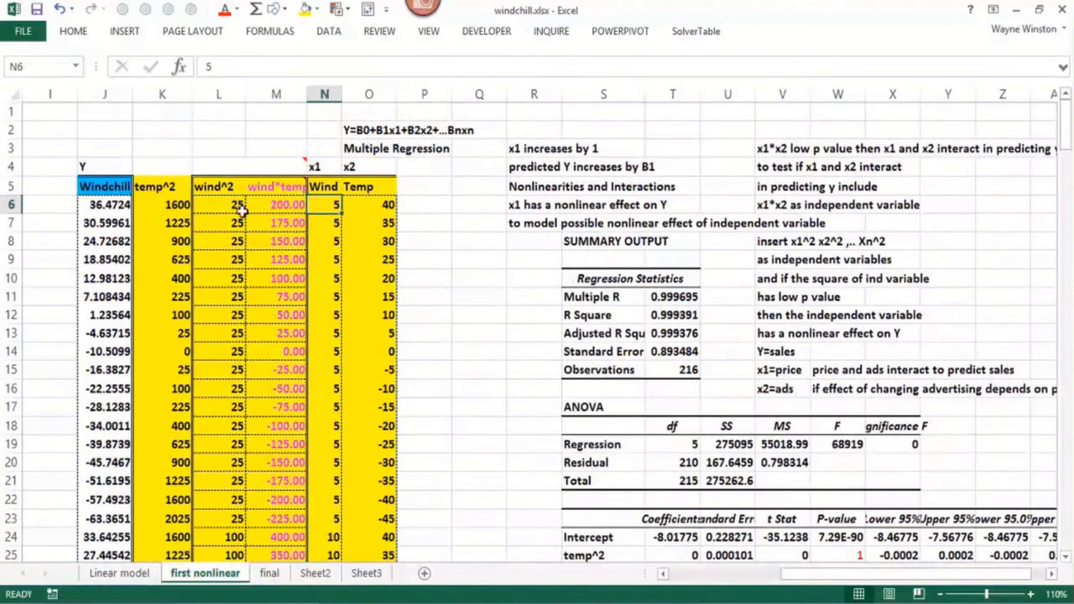
left_click(220, 207)
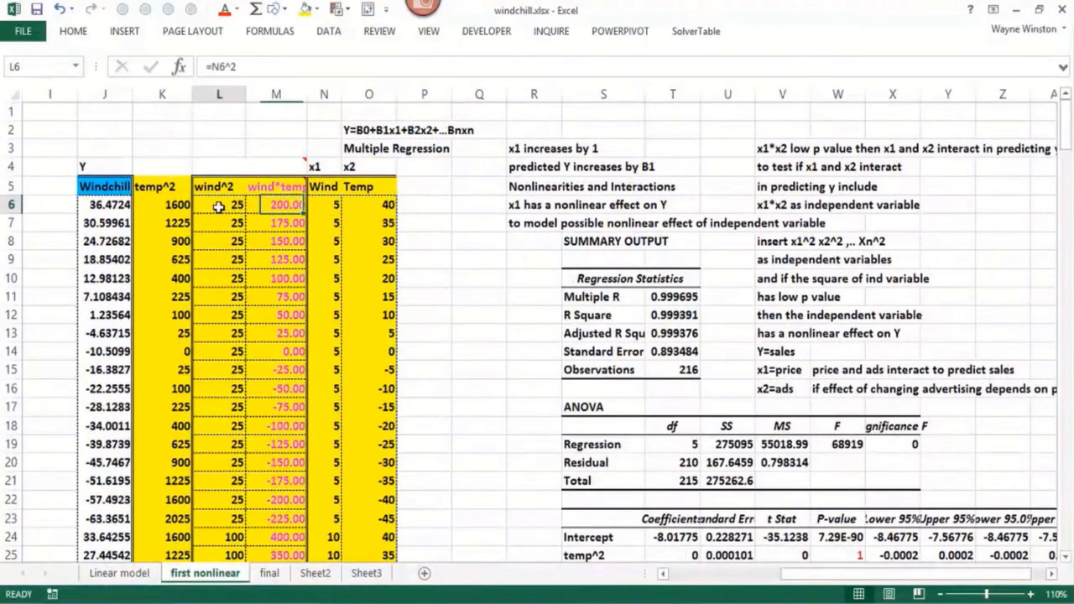
left_click(287, 221)
left_click(235, 220)
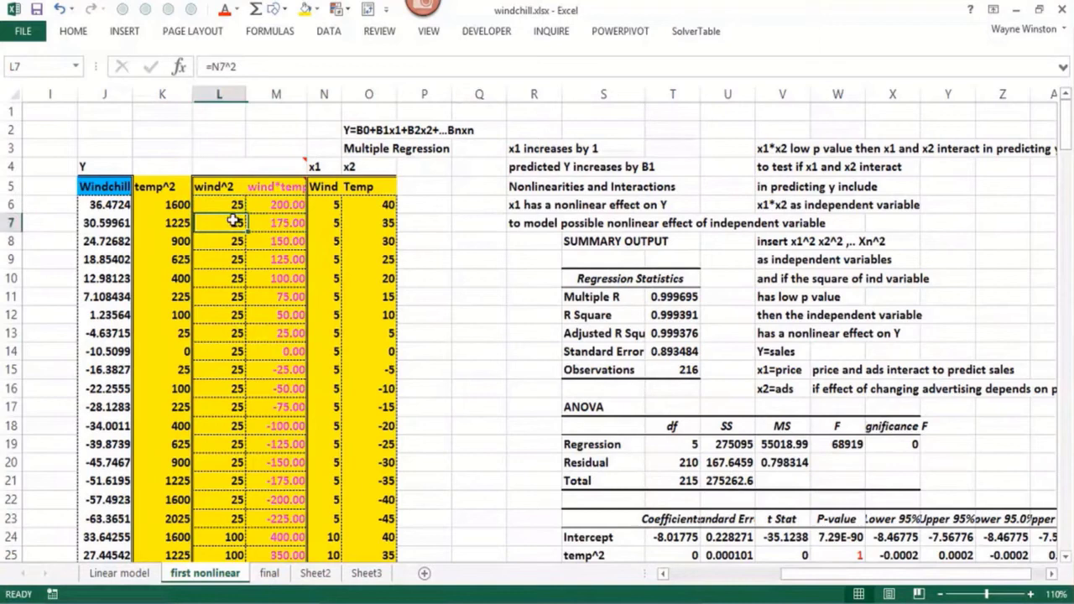
left_click(286, 222)
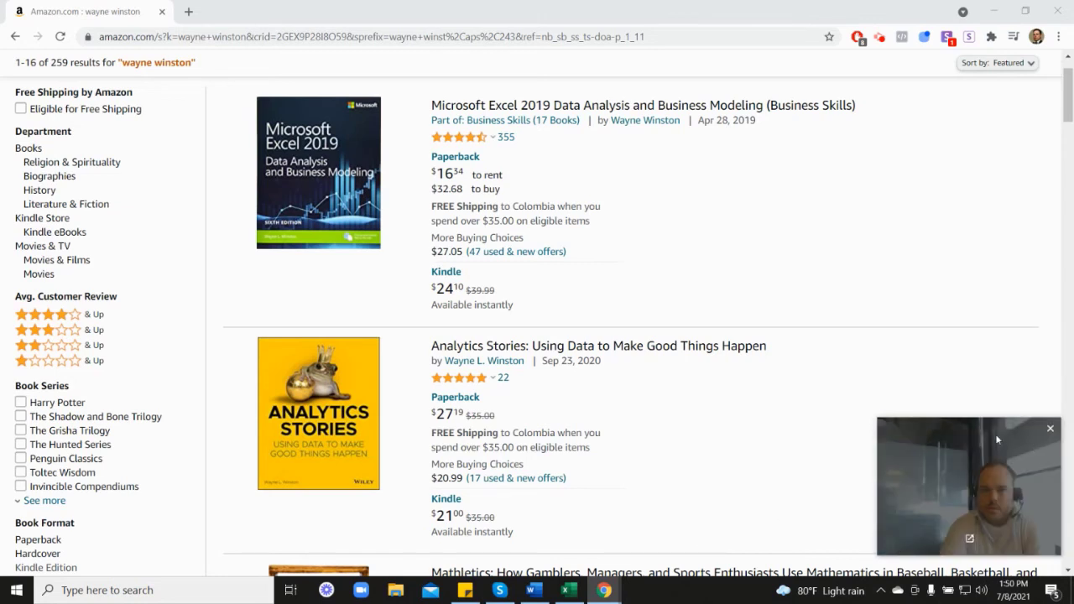
In the browser, look through the author's Amazon book results, including the Marketing Analytics listing
mouse_move(460, 144)
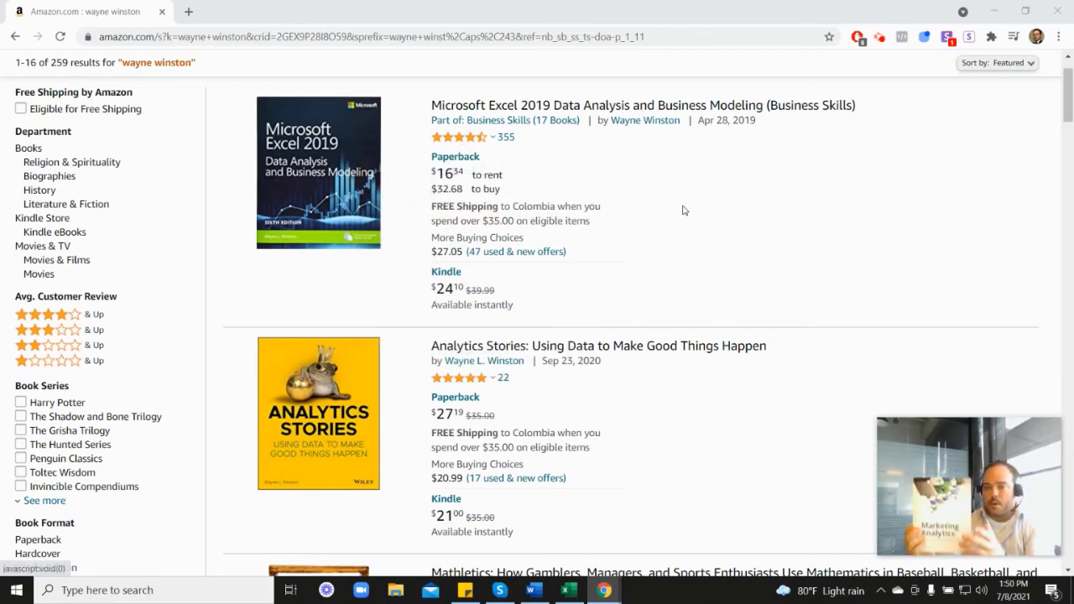
scroll(937, 336, "down", 6)
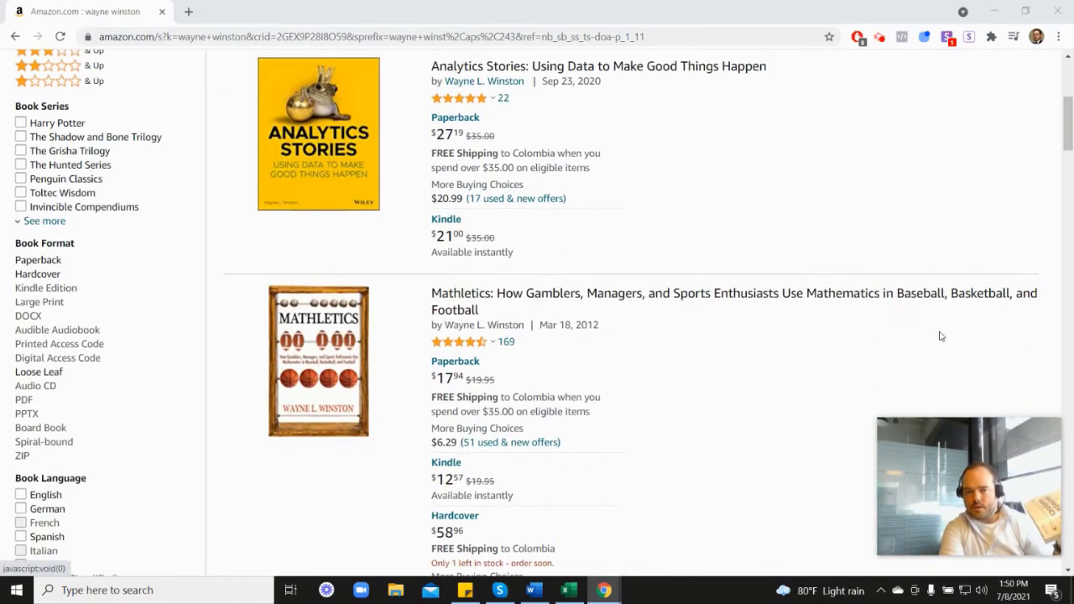
scroll(522, 410, "down", 1)
mouse_move(474, 315)
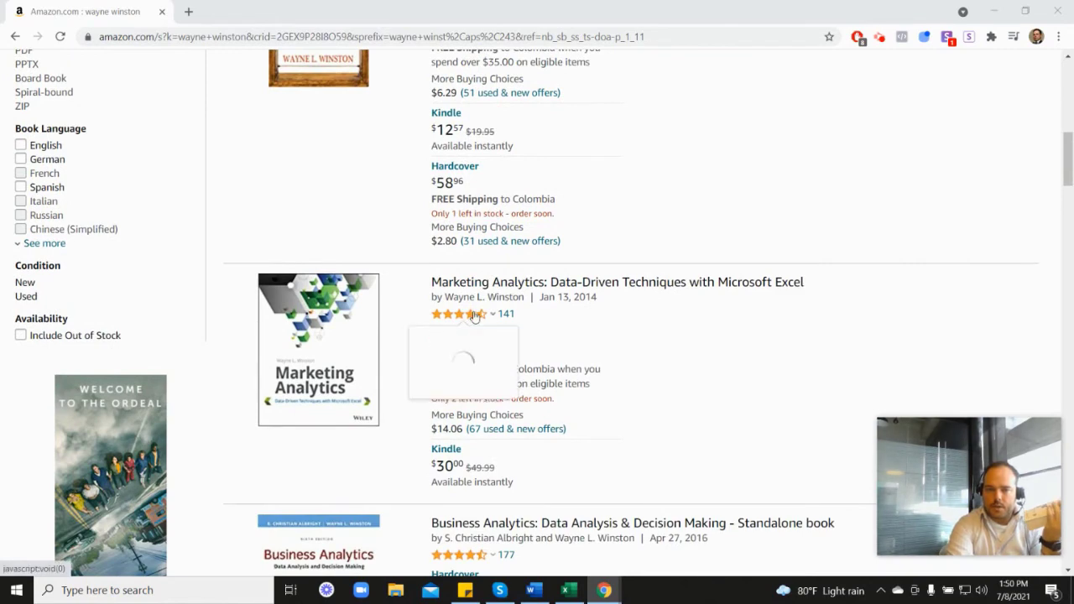
scroll(624, 319, "up", 3)
scroll(624, 318, "up", 3)
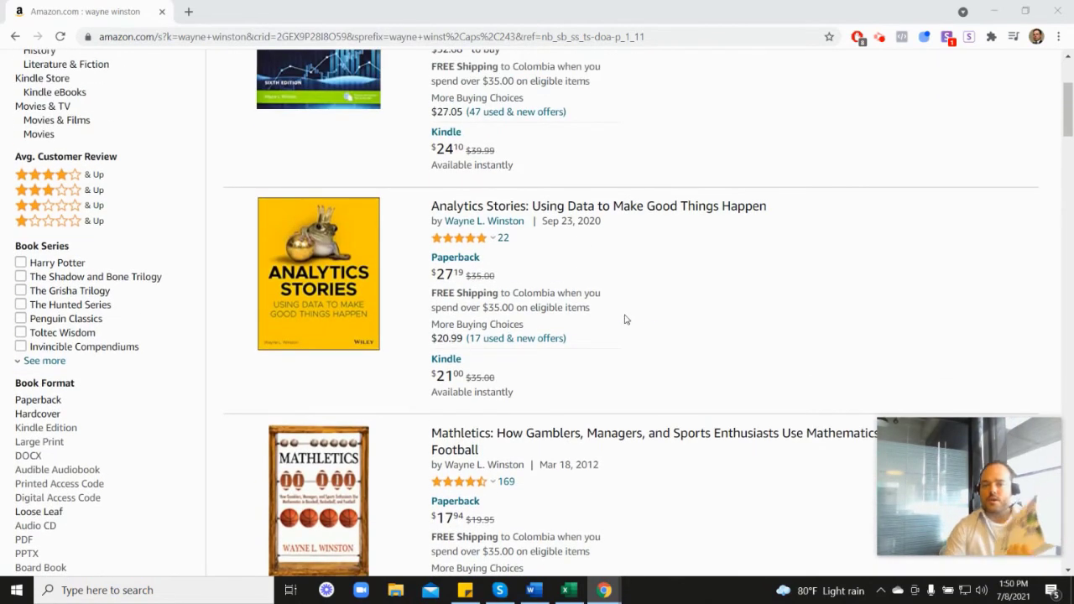